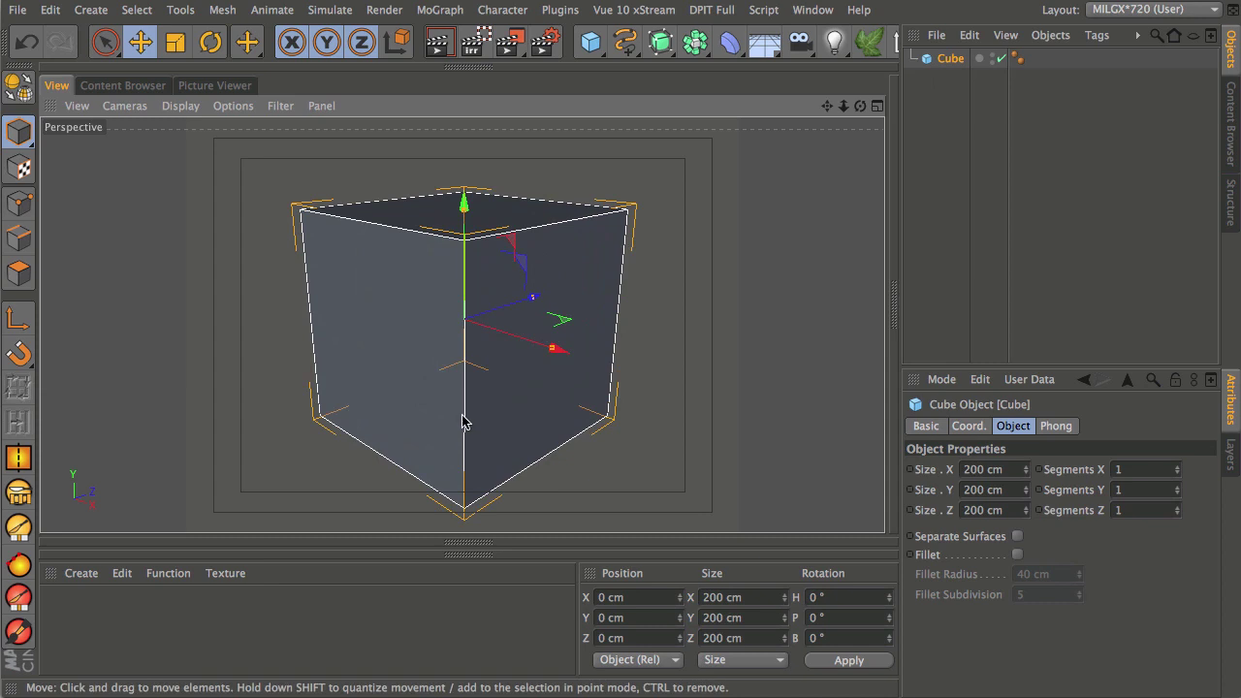
{"action": "left_click_drag", "start_coordinate": [485, 346], "coordinate": [501, 379], "text": "alt"}
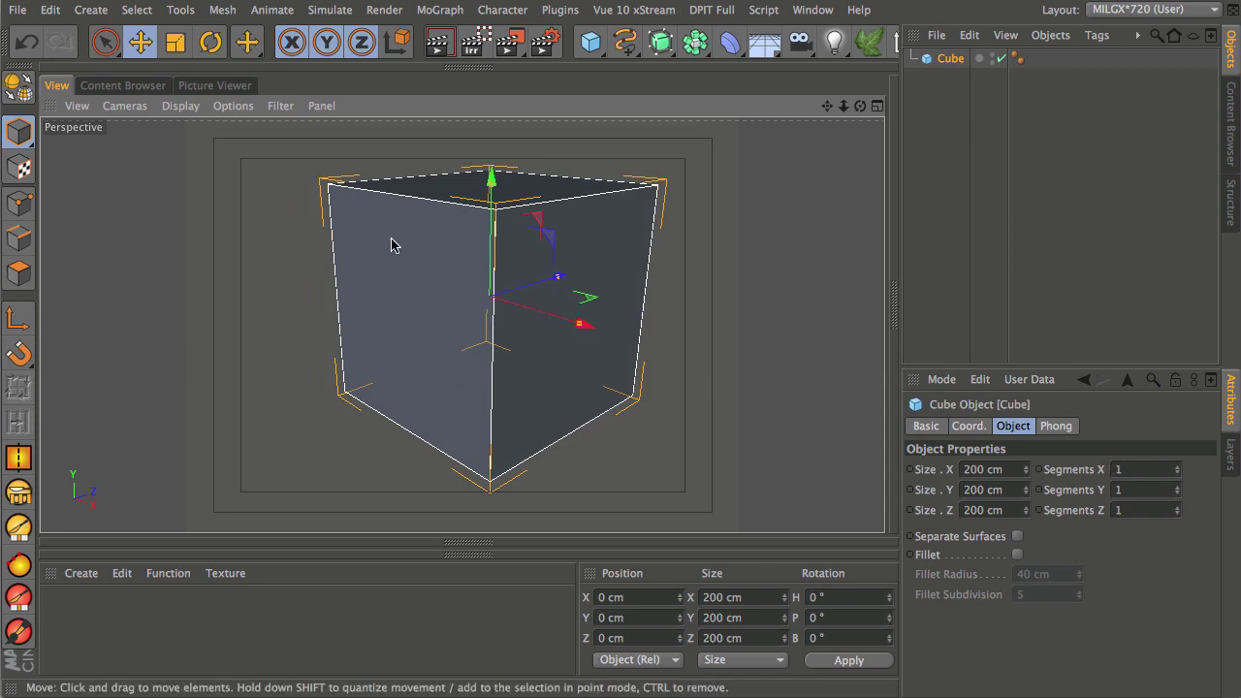
{"action": "left_click_drag", "start_coordinate": [1175, 470], "coordinate": [1179, 468]}
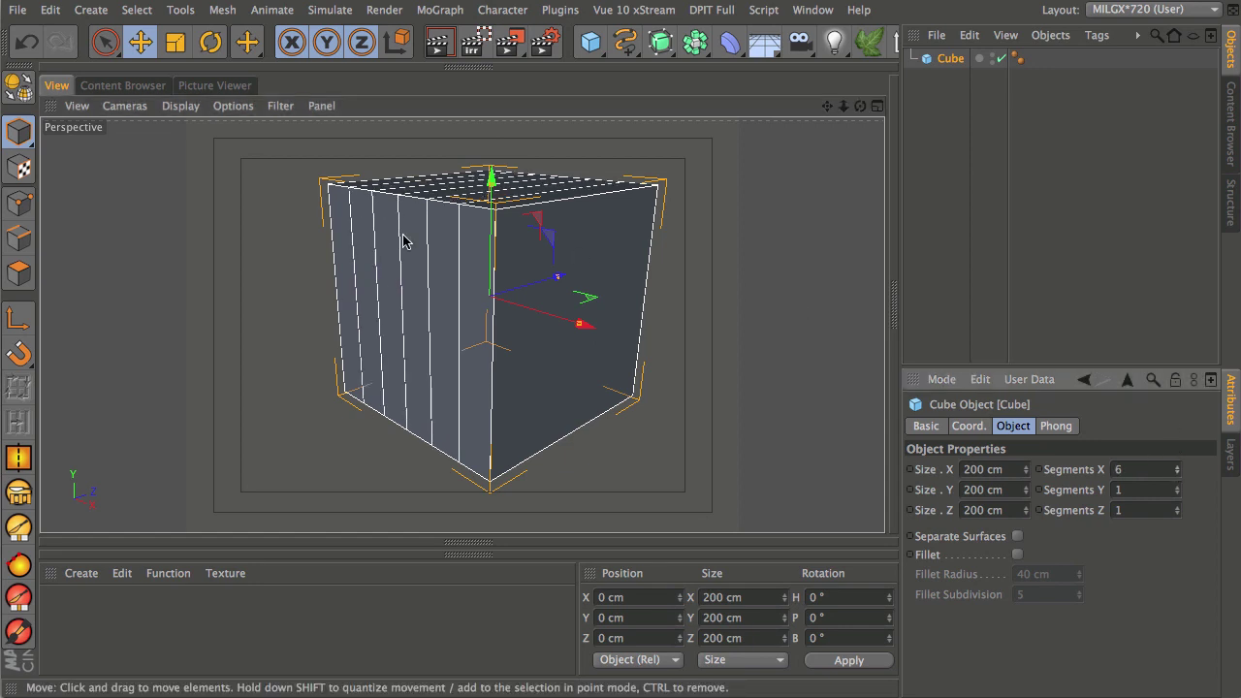
{"action": "left_click_drag", "start_coordinate": [1180, 472], "coordinate": [1169, 509]}
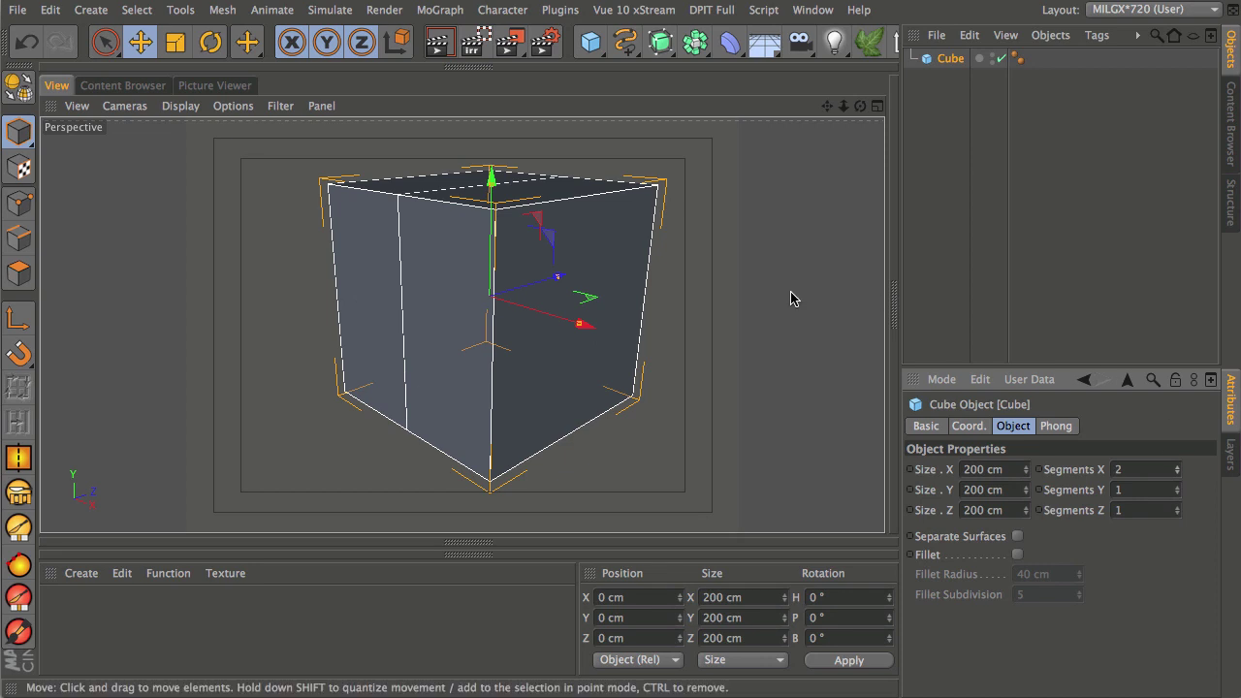
{"action": "left_click", "coordinate": [1178, 474]}
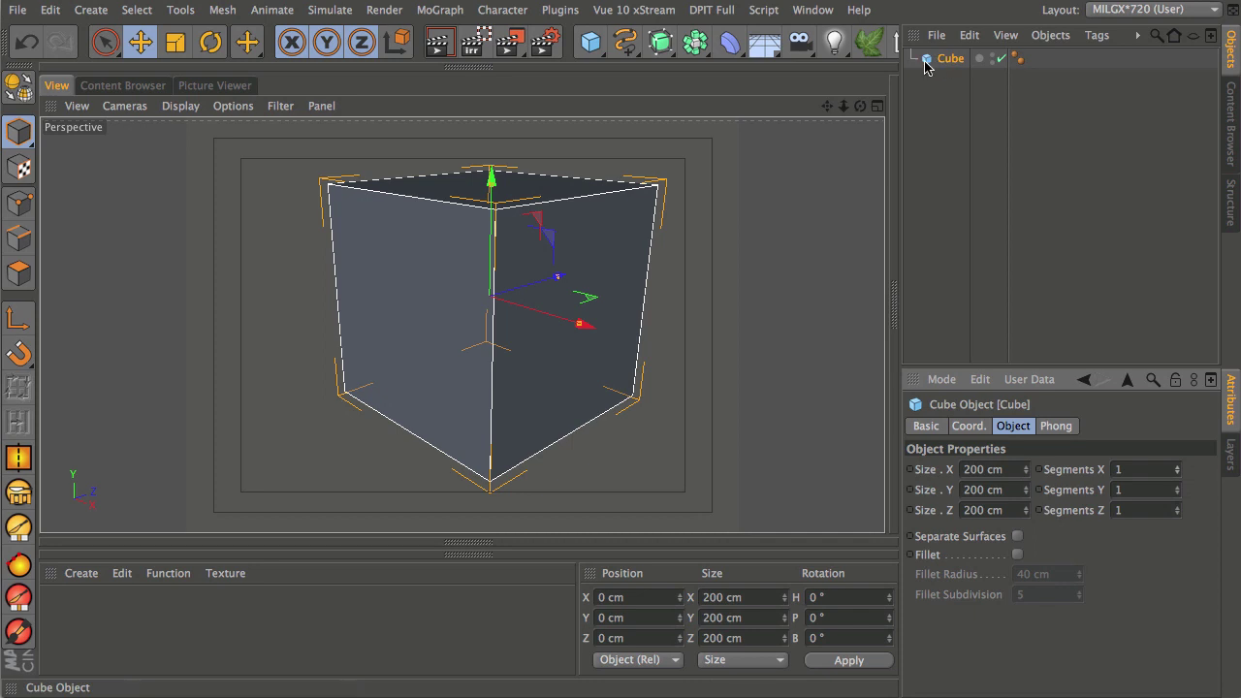
Step: Convert the parametric cube to an editable polygon object and rename it Crate
{"action": "key", "text": "c"}
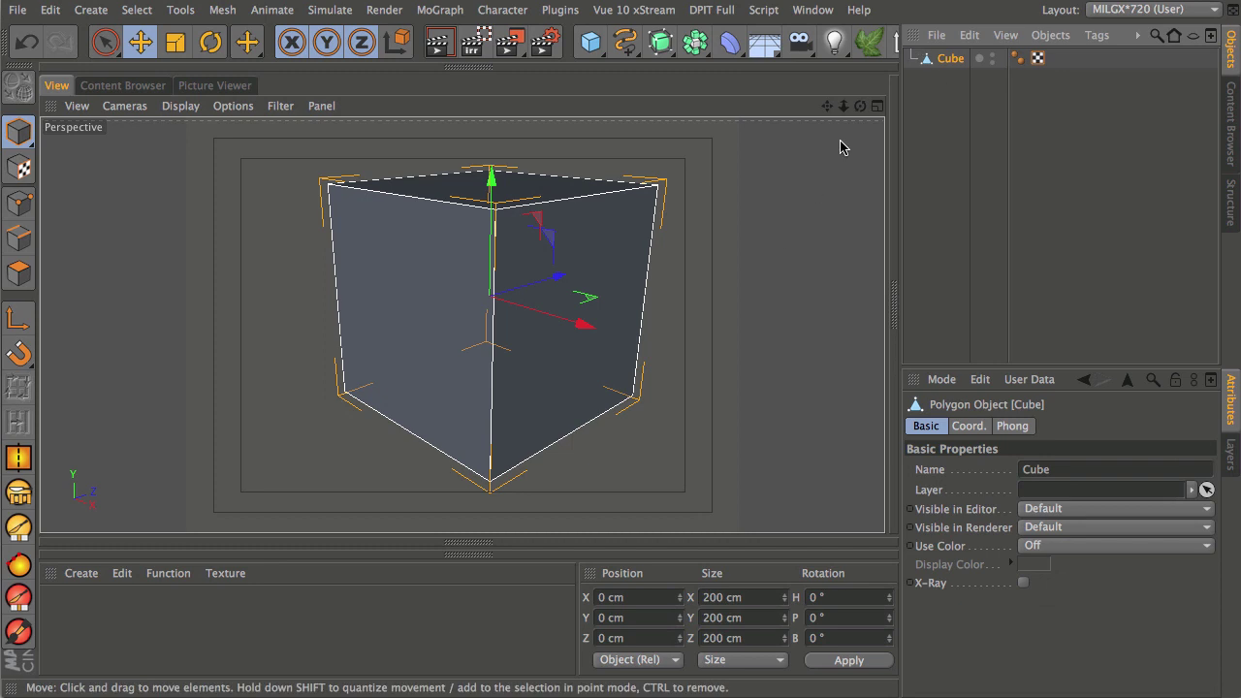
{"action": "double_click", "coordinate": [951, 60]}
{"action": "type", "text": "c"}
{"action": "key", "text": "Return"}
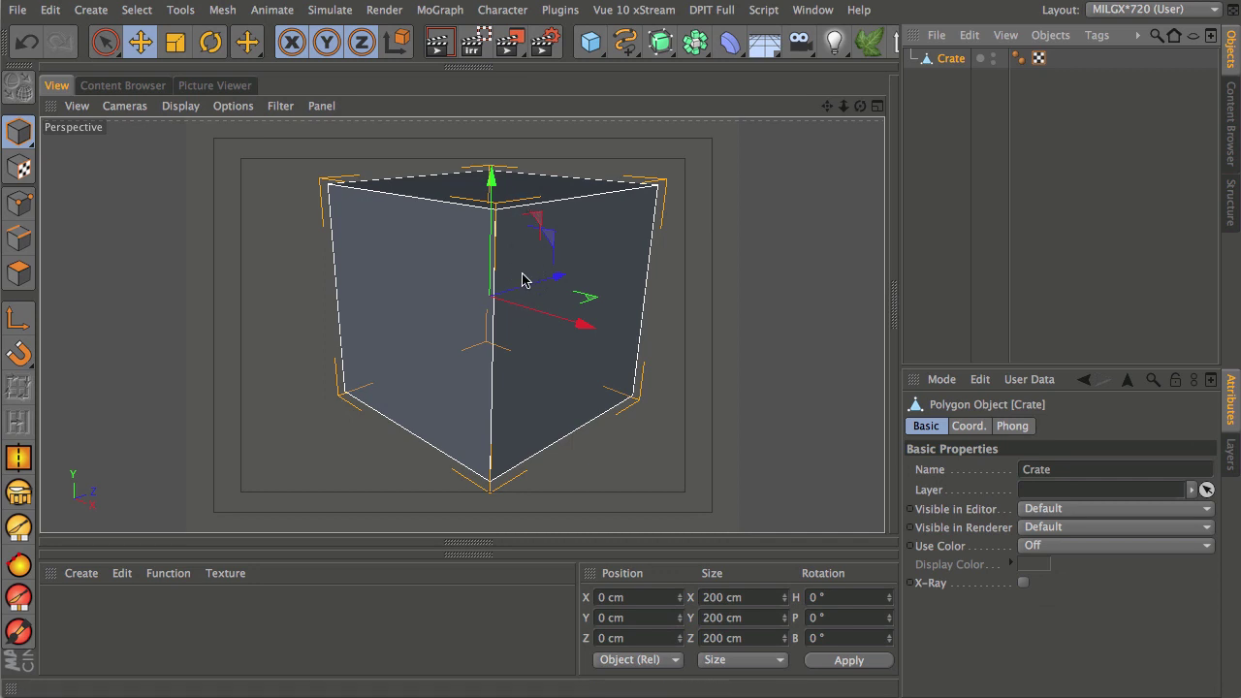
Step: Show the crate enlarged in the Front view, switch to polygon mode and enable snapping
{"action": "left_click", "coordinate": [281, 107]}
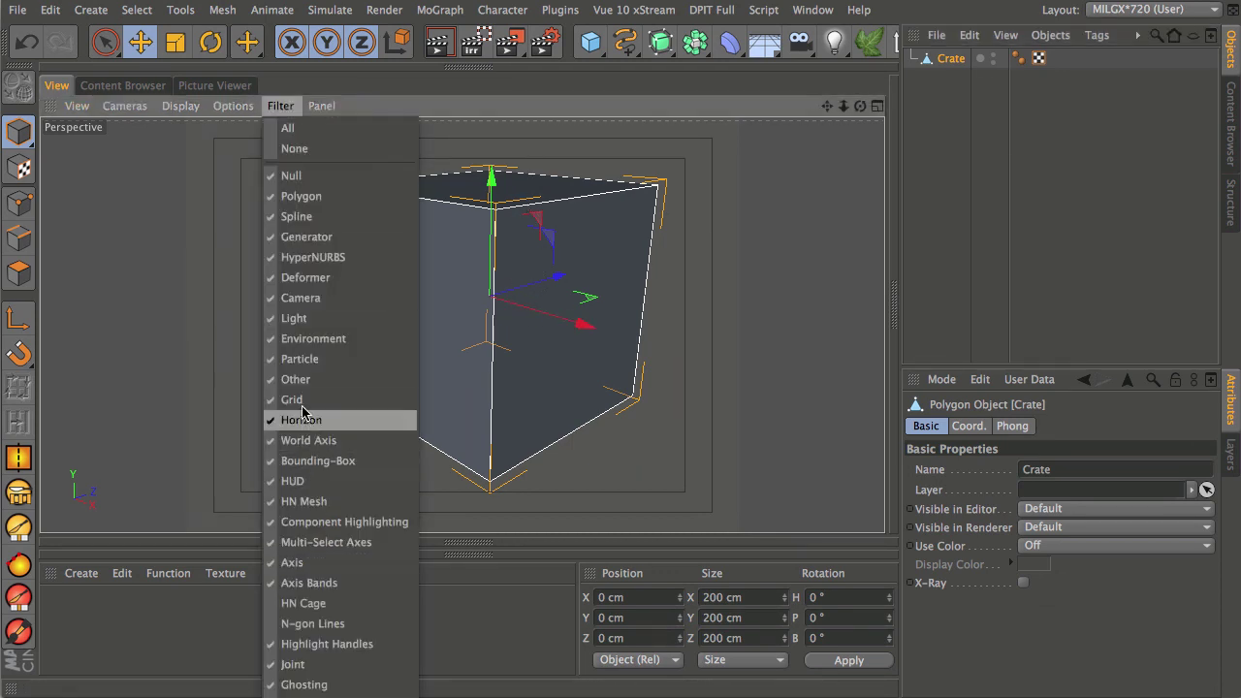
{"action": "middle_click", "coordinate": [634, 296]}
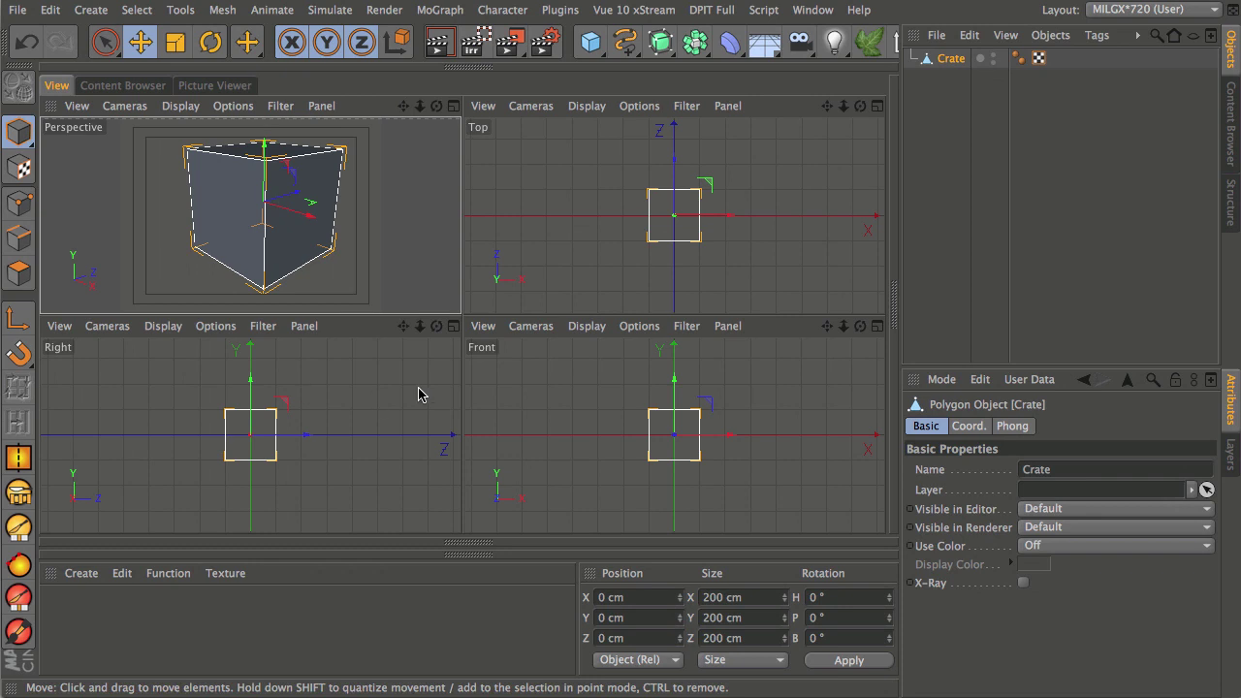
{"action": "middle_click", "coordinate": [518, 398]}
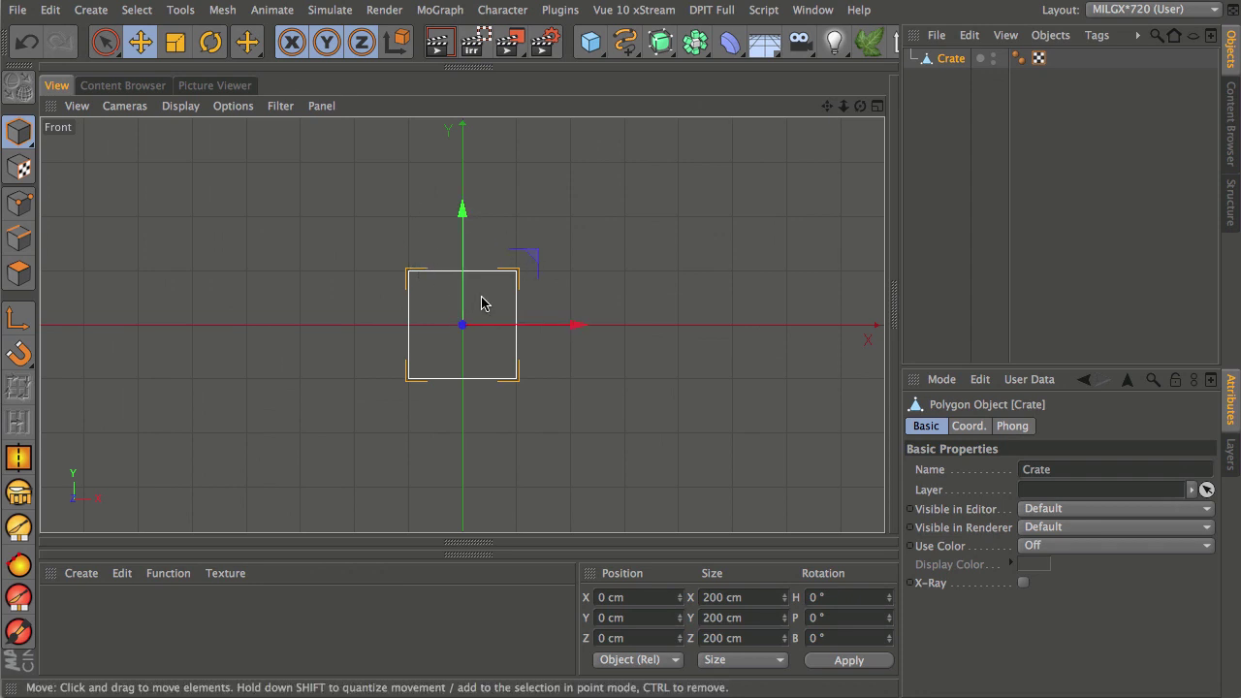
{"action": "right_click_drag", "start_coordinate": [483, 308], "coordinate": [600, 228], "text": "alt"}
{"action": "right_click_drag", "start_coordinate": [475, 286], "coordinate": [580, 210], "text": "alt"}
{"action": "middle_click_drag", "start_coordinate": [465, 385], "coordinate": [471, 320], "text": "alt"}
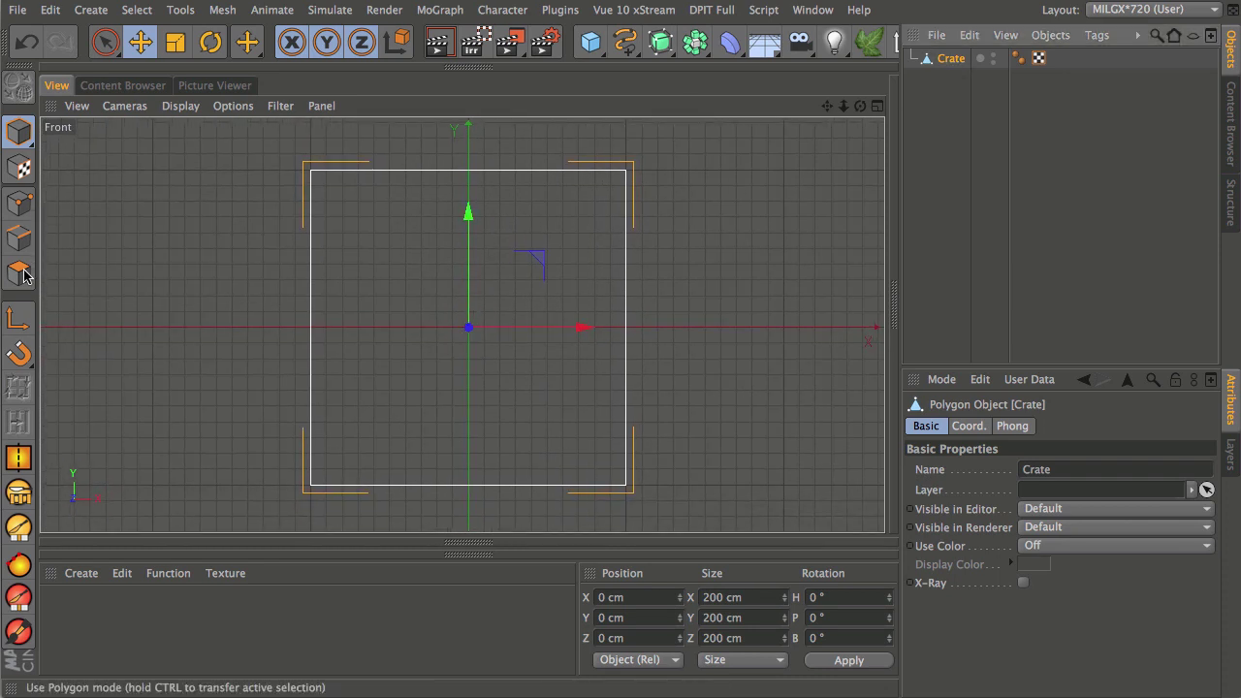
{"action": "left_click", "coordinate": [21, 275]}
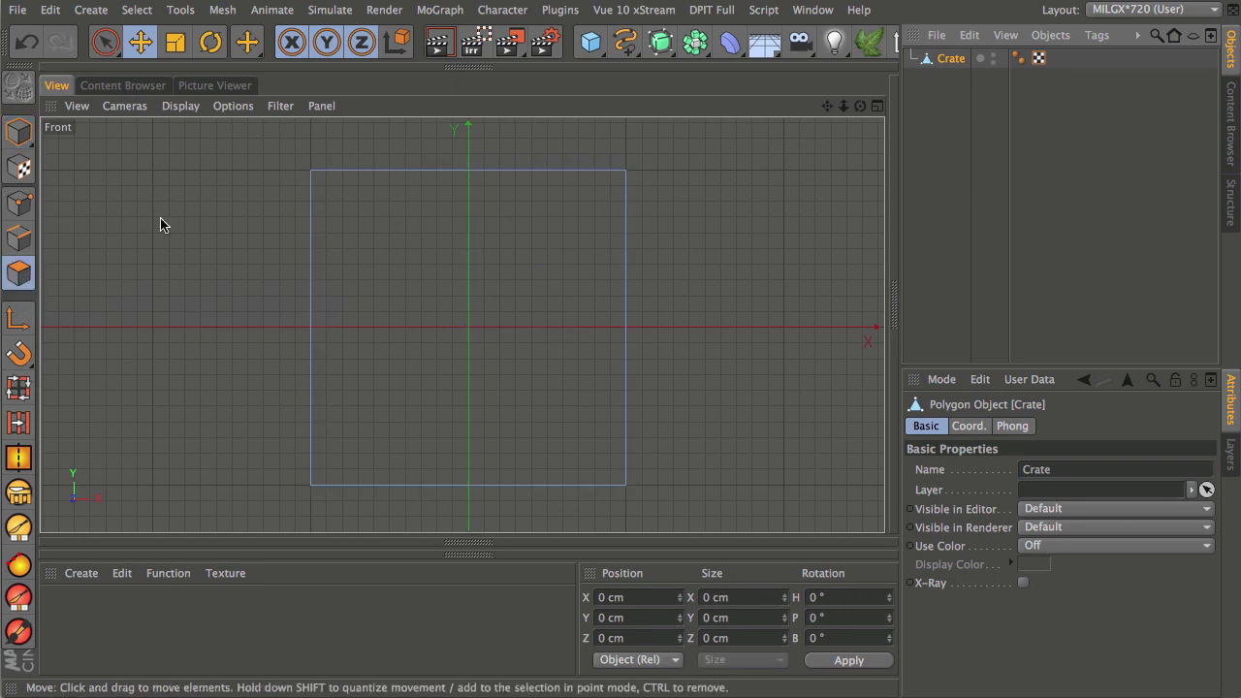
{"action": "key", "text": "shift+s"}
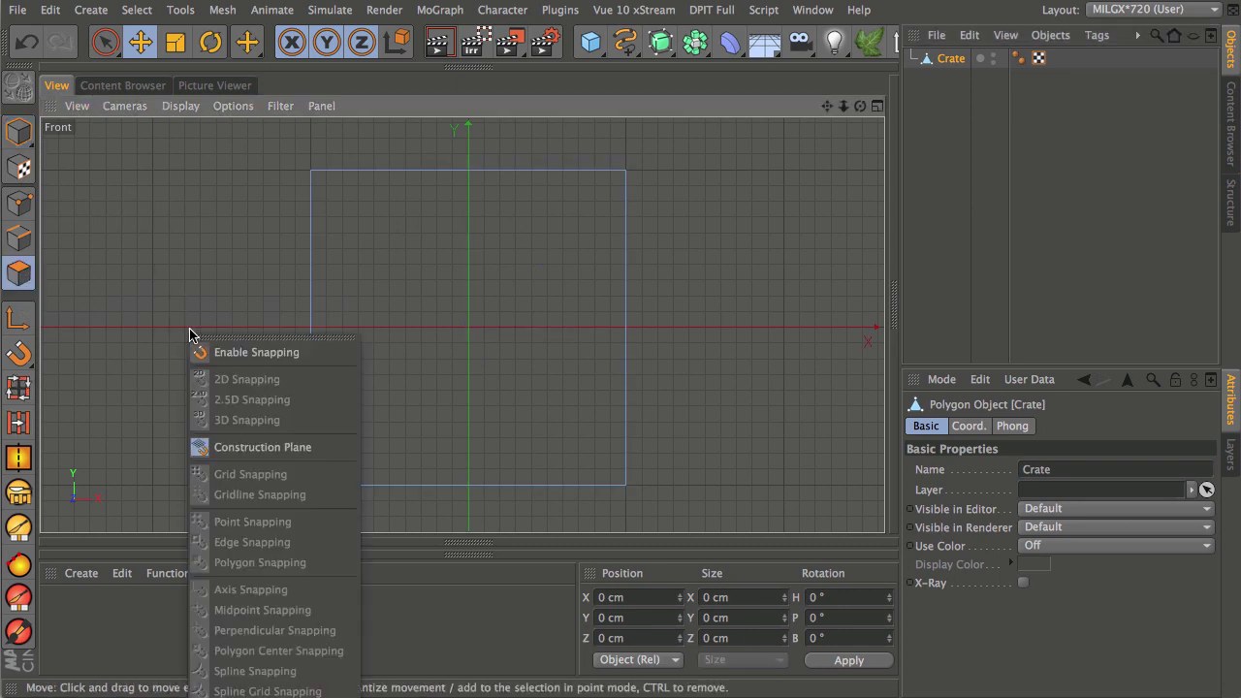
{"action": "left_click", "coordinate": [245, 355]}
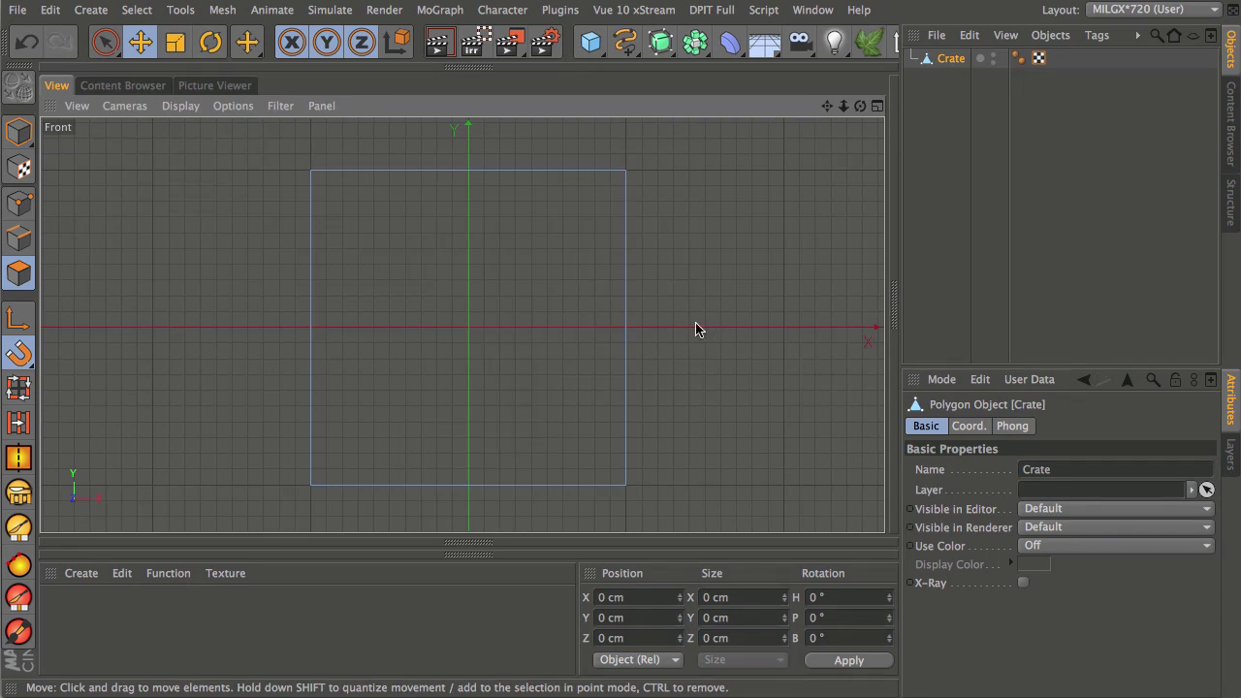
Step: Activate the Knife tool with Restrict to Selection, Create N-gons and Visible Only turned off
{"action": "key", "text": "k"}
{"action": "right_click", "coordinate": [660, 225]}
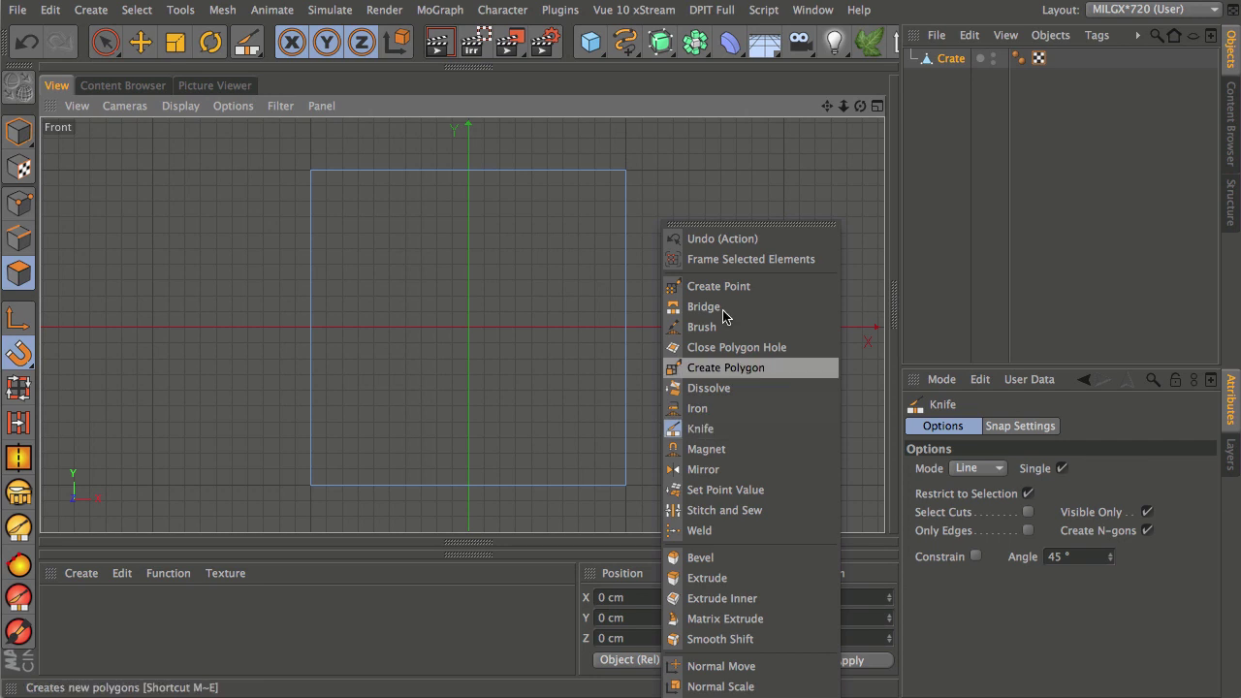
{"action": "right_click", "coordinate": [722, 108]}
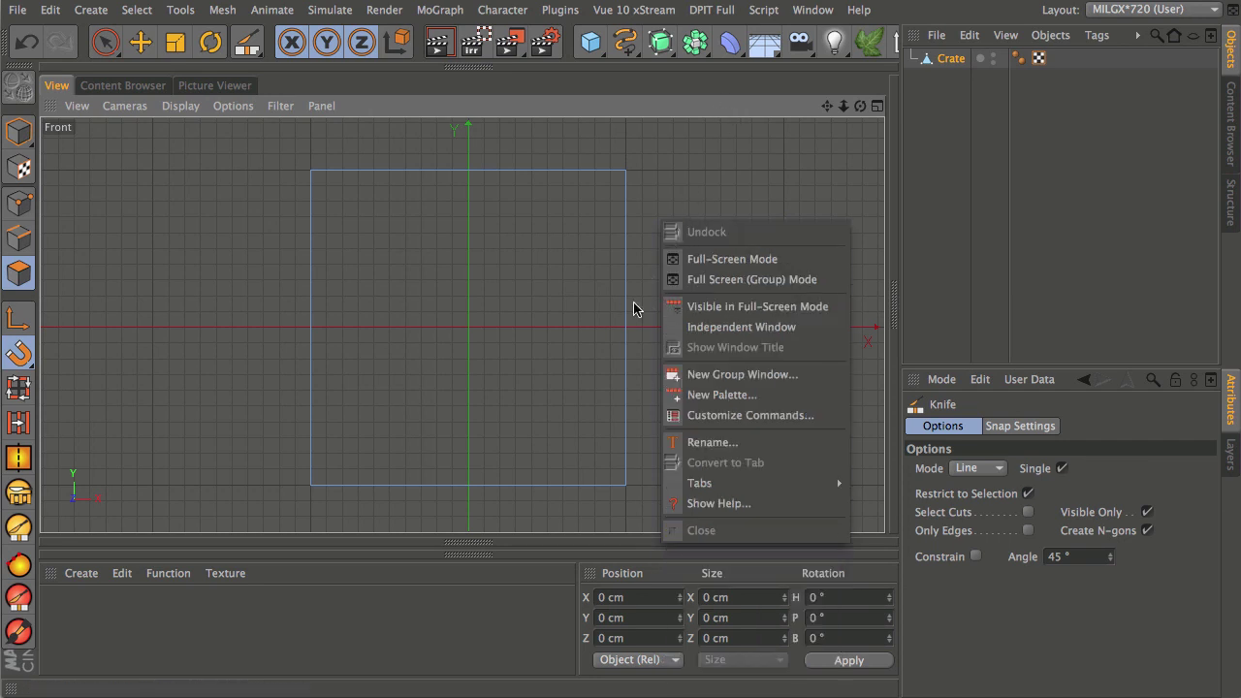
{"action": "left_click", "coordinate": [27, 274]}
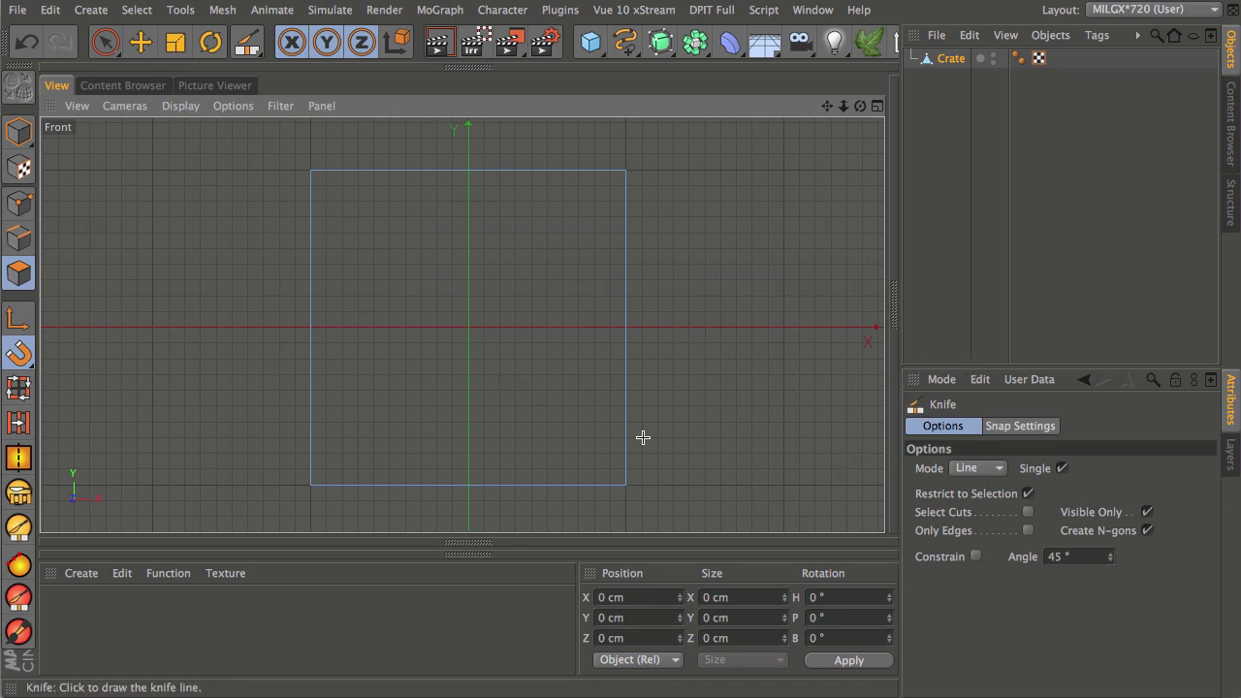
{"action": "left_click", "coordinate": [1028, 494]}
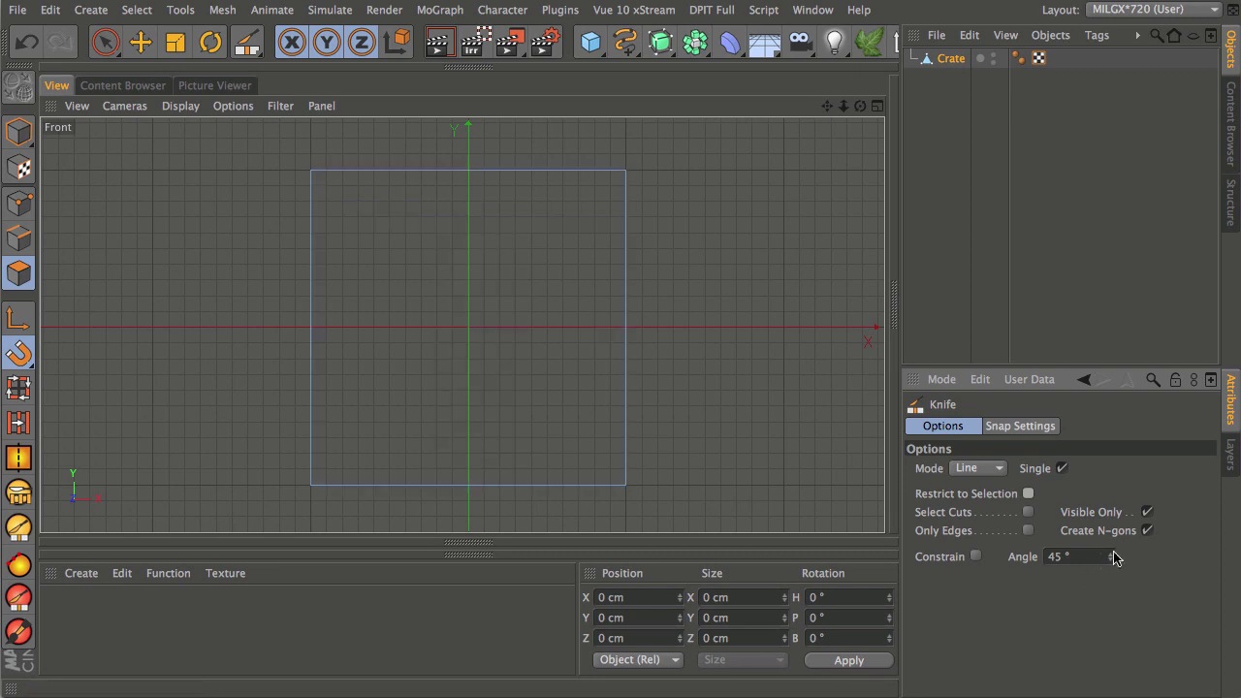
{"action": "left_click", "coordinate": [1147, 531]}
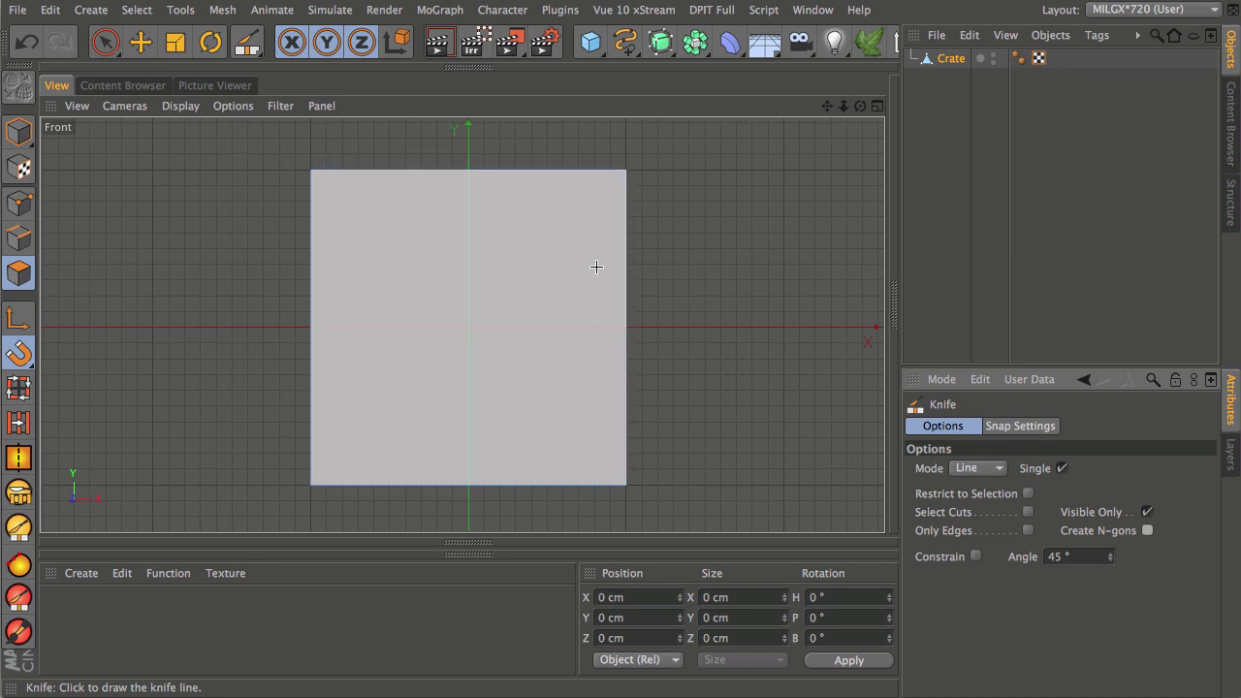
{"action": "left_click", "coordinate": [1147, 512]}
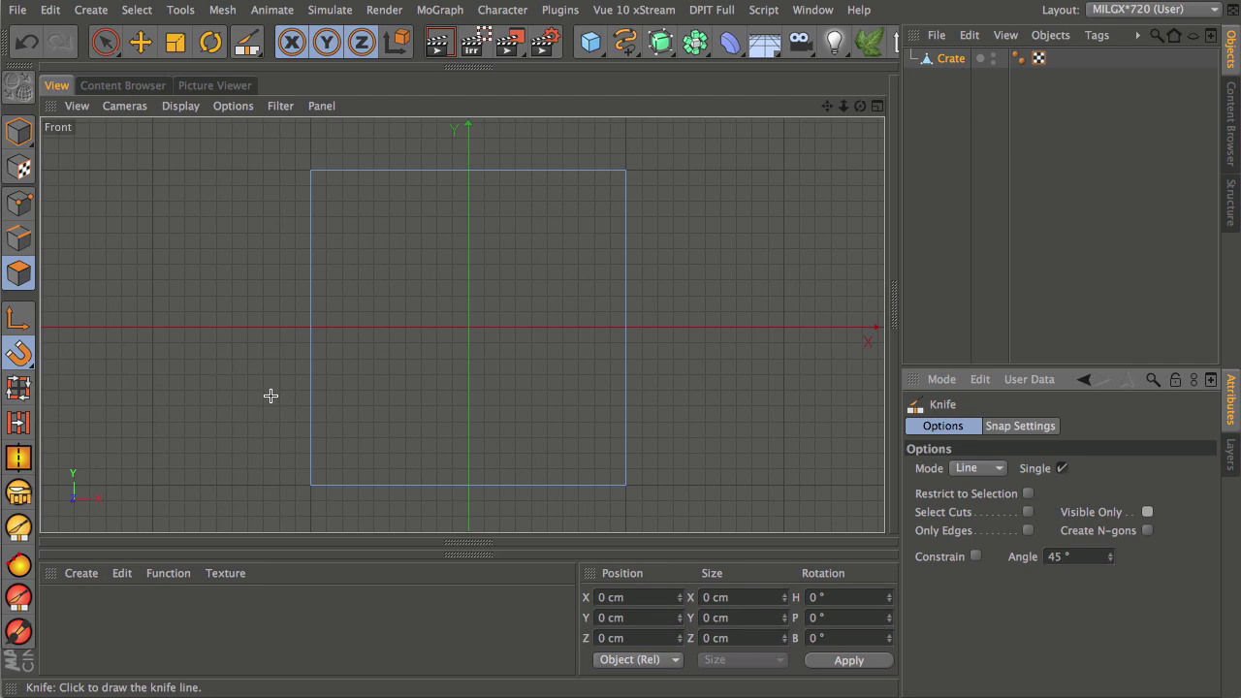
Step: Cut two horizontal and two vertical knife lines through the crate in the Front view, each two grid squares in from its edge
{"action": "middle_click", "coordinate": [296, 411]}
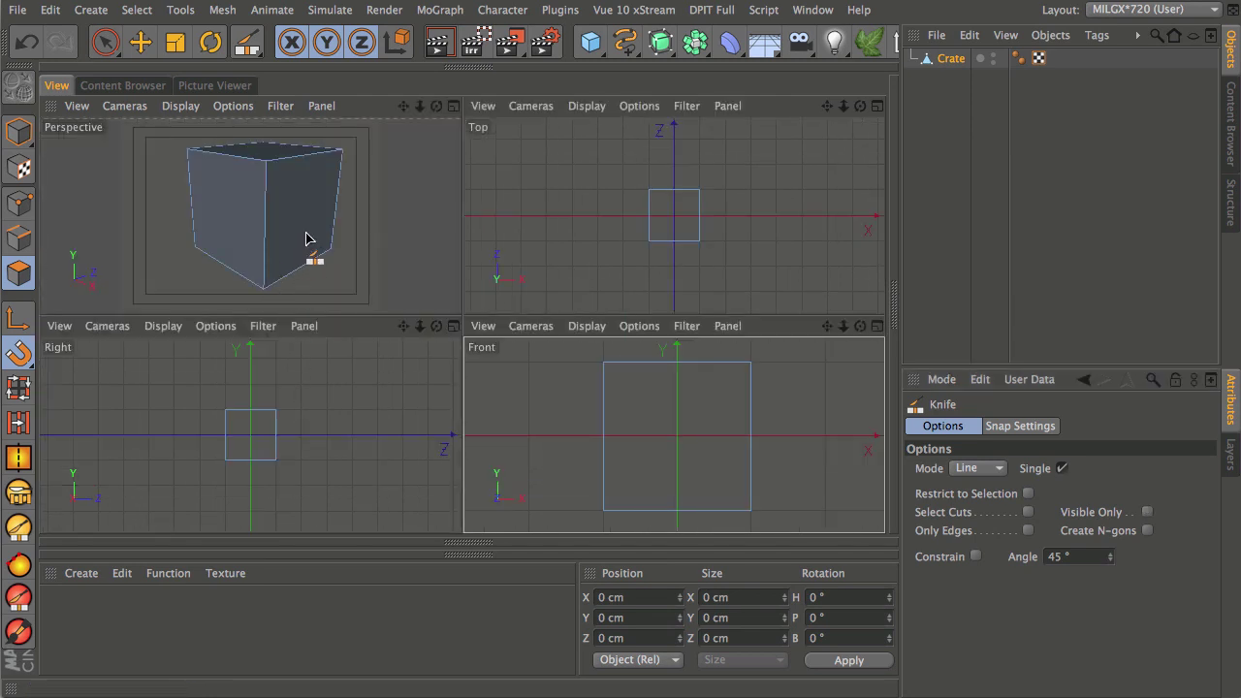
{"action": "middle_click", "coordinate": [549, 424]}
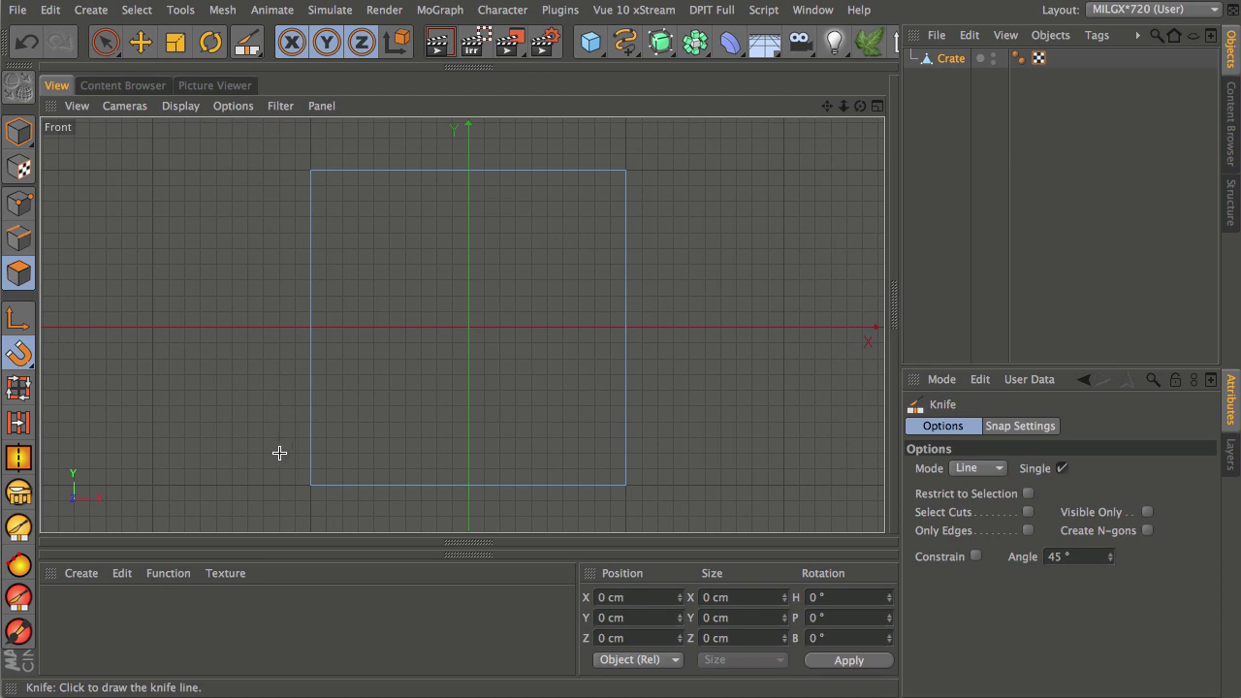
{"action": "left_click_drag", "start_coordinate": [304, 453], "coordinate": [676, 457]}
{"action": "left_click_drag", "start_coordinate": [295, 201], "coordinate": [656, 201]}
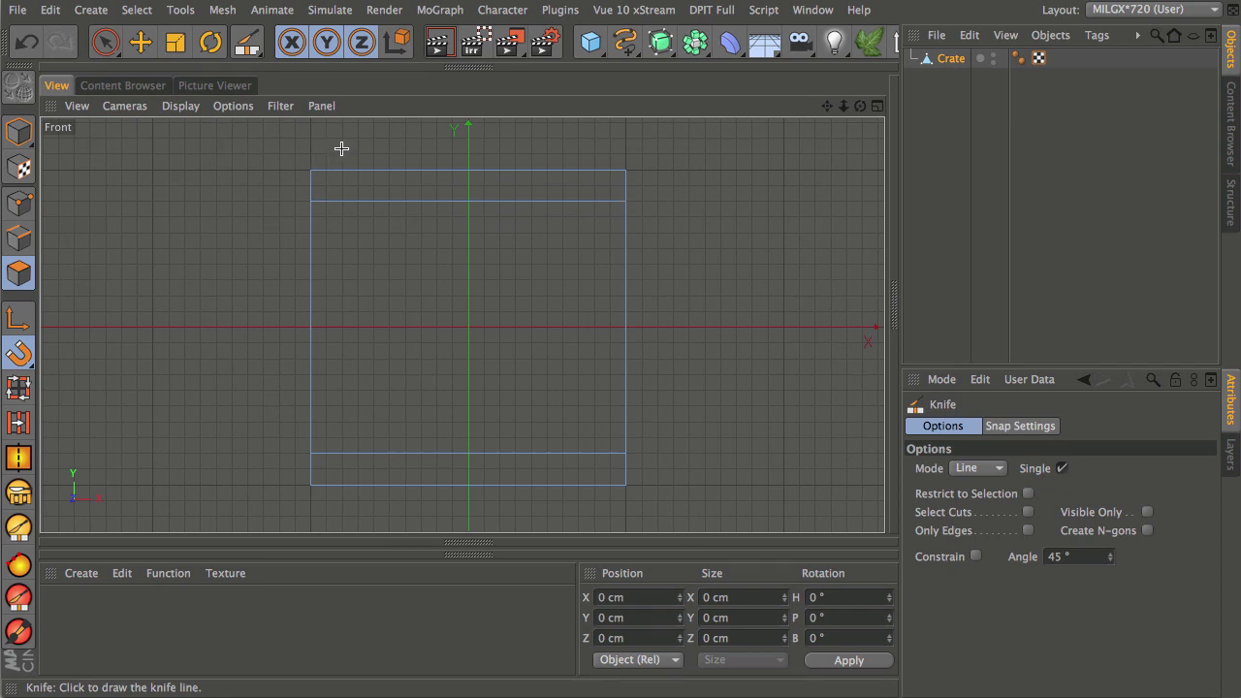
{"action": "left_click_drag", "start_coordinate": [343, 153], "coordinate": [343, 526]}
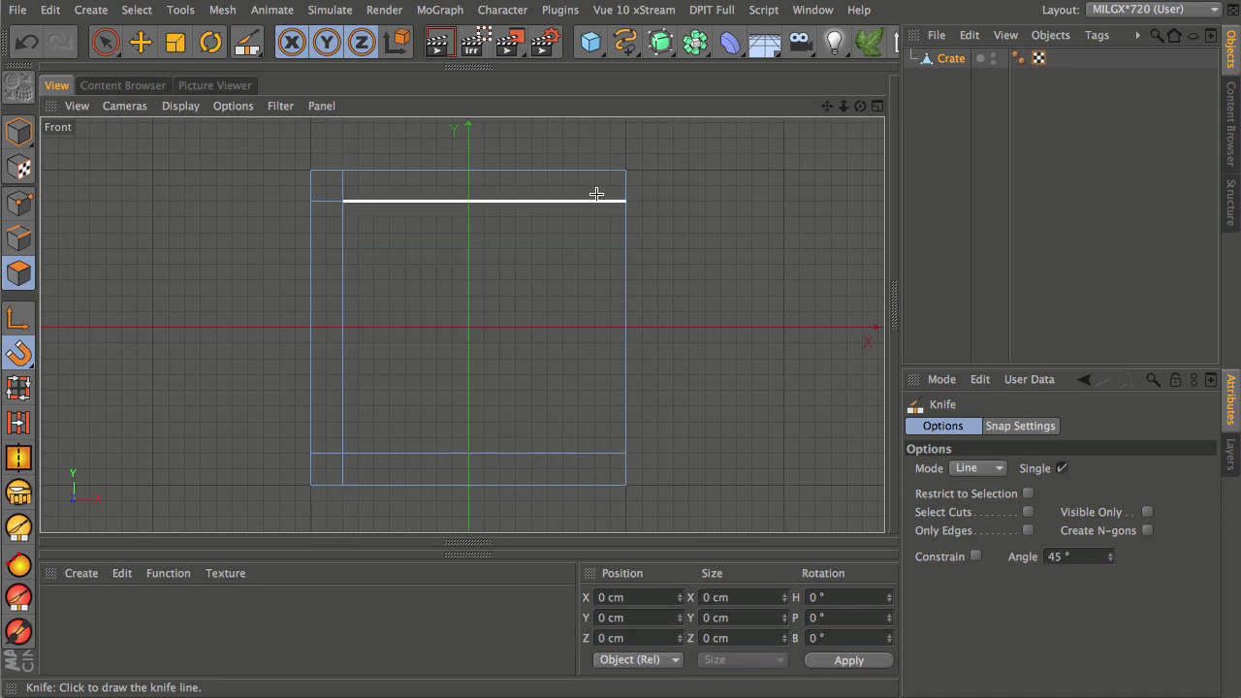
{"action": "left_click_drag", "start_coordinate": [594, 153], "coordinate": [593, 501]}
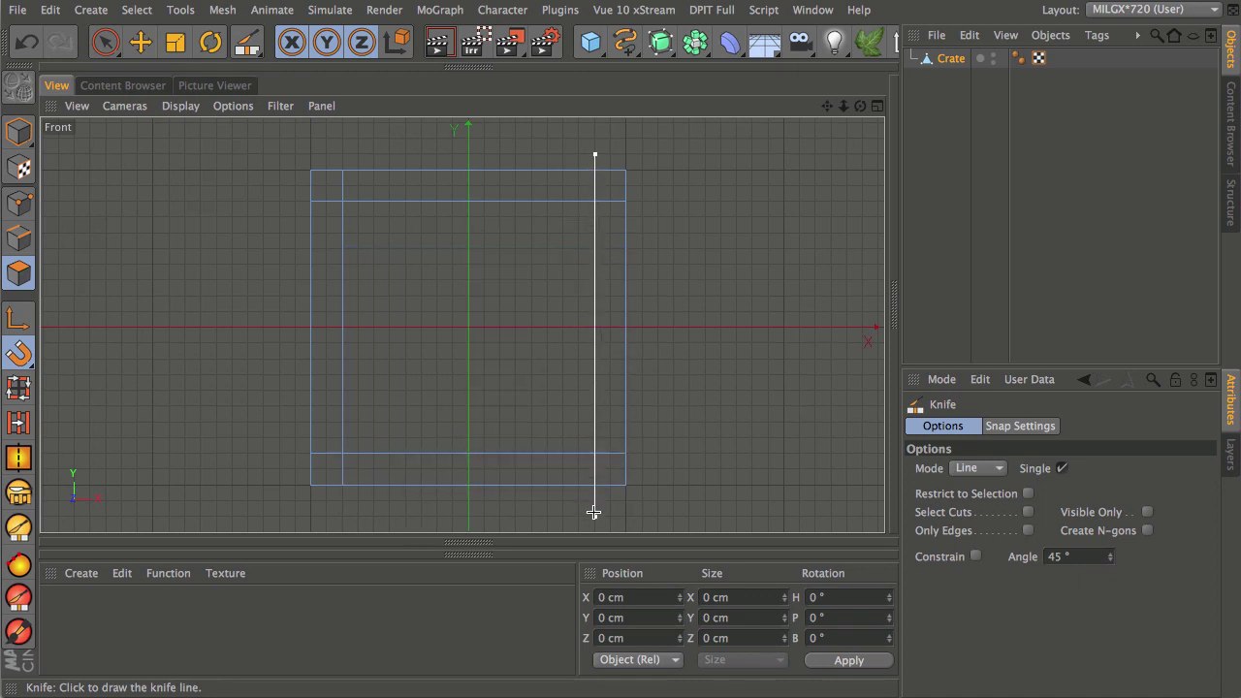
{"action": "left_click_drag", "start_coordinate": [594, 513], "coordinate": [594, 513]}
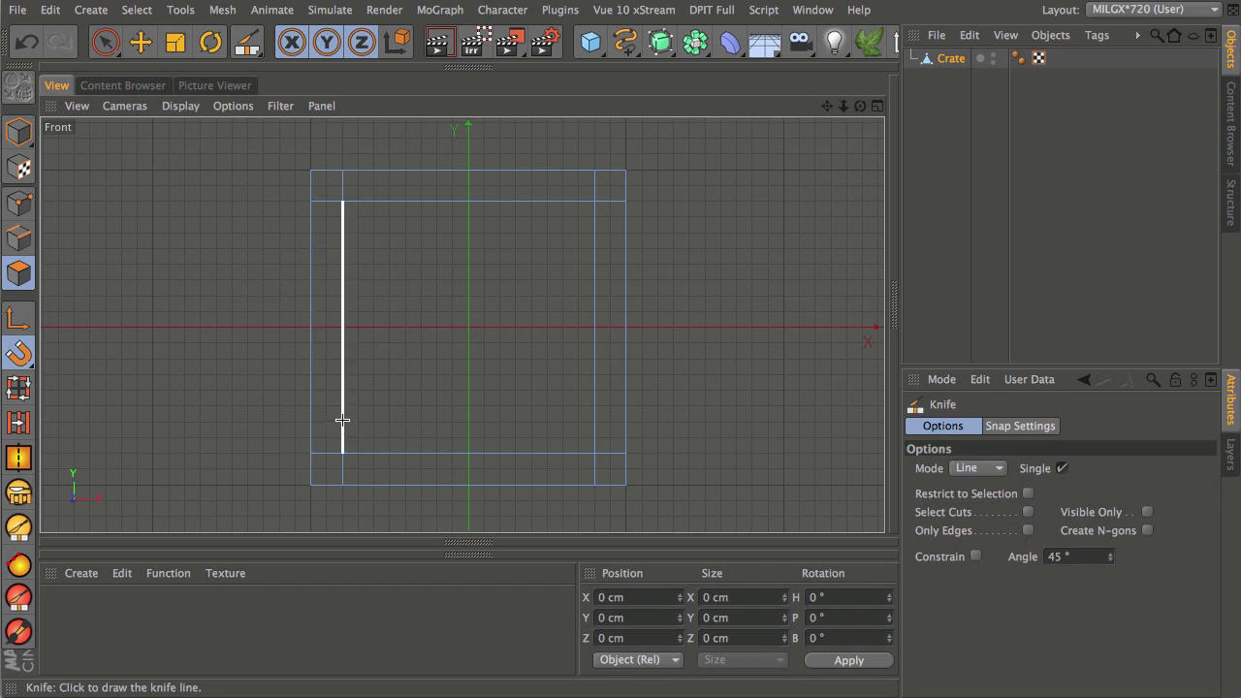
Step: Cut two parallel diagonal knife lines in each direction across the crate's front, outlining an X-shaped cross brace inside the frame
{"action": "left_click_drag", "start_coordinate": [345, 421], "coordinate": [560, 200]}
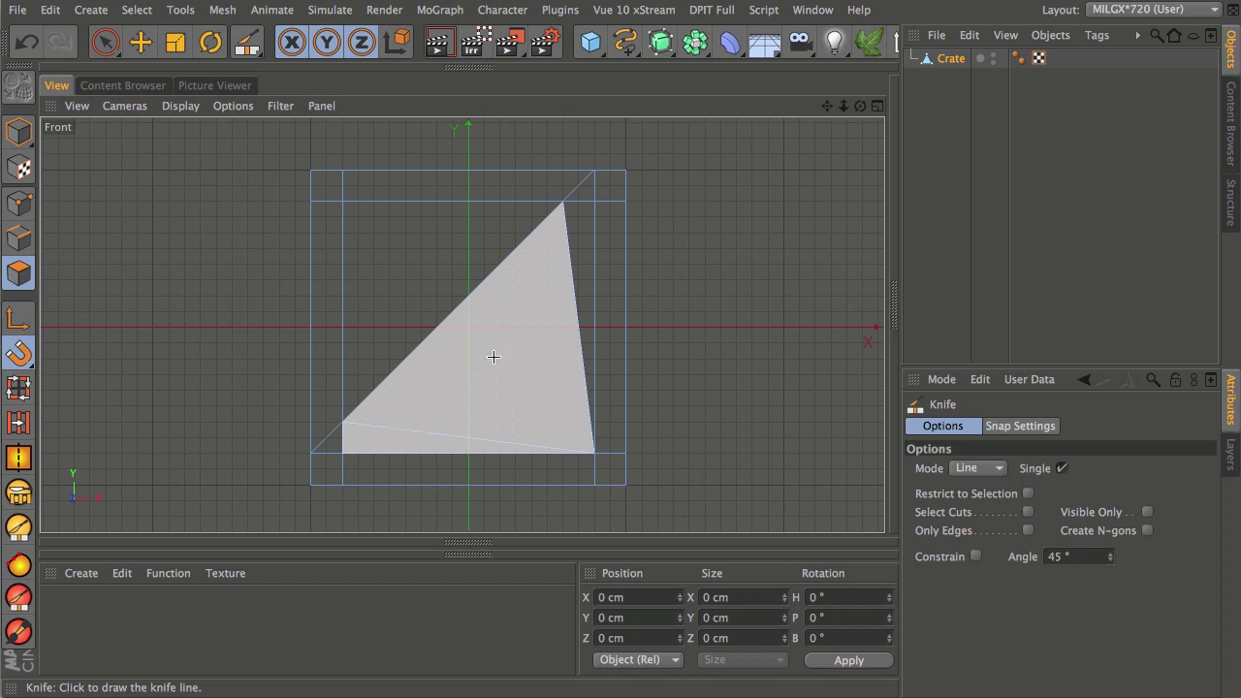
{"action": "key", "text": "space"}
{"action": "key", "text": "space"}
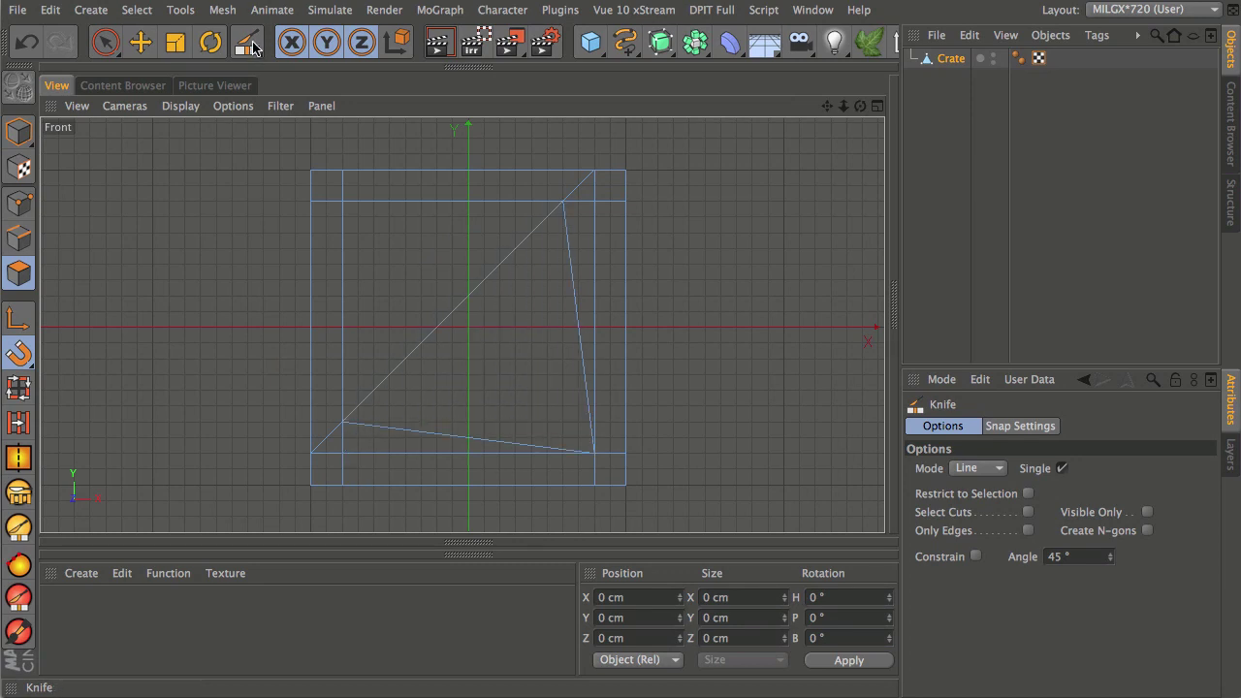
{"action": "left_click_drag", "start_coordinate": [248, 49], "coordinate": [301, 61]}
{"action": "left_click", "coordinate": [289, 60]}
{"action": "left_click_drag", "start_coordinate": [374, 451], "coordinate": [590, 236]}
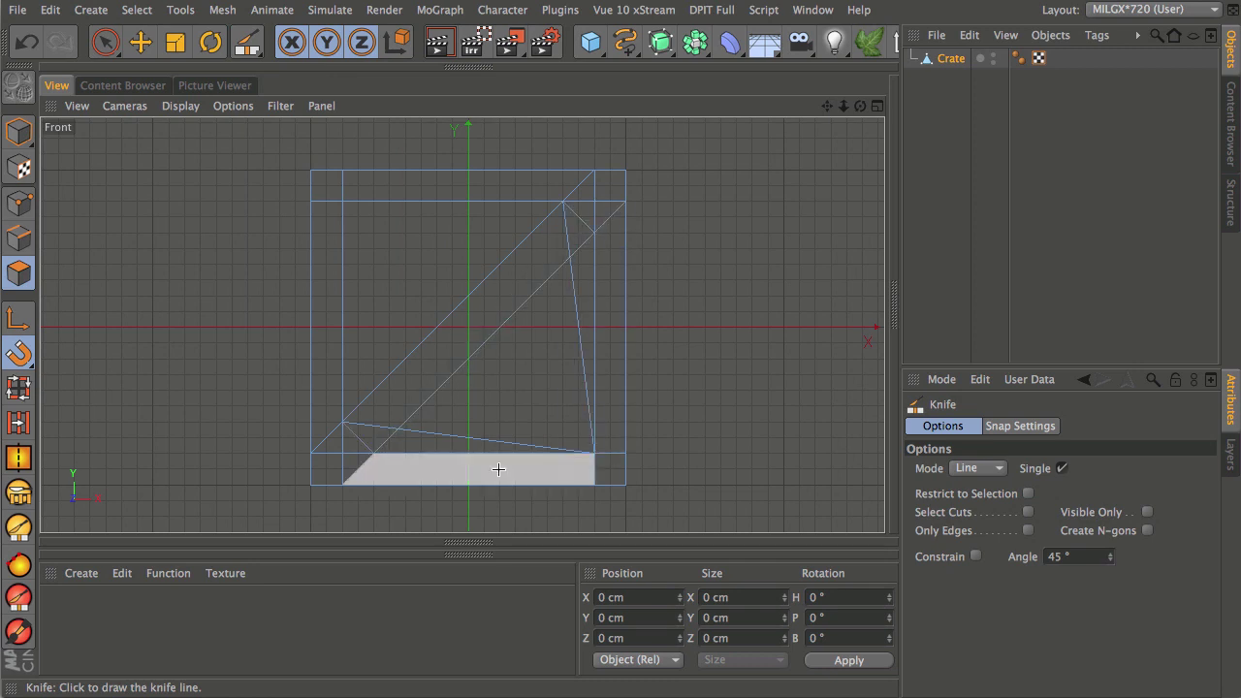
{"action": "left_click_drag", "start_coordinate": [343, 232], "coordinate": [434, 273]}
{"action": "left_click_drag", "start_coordinate": [372, 212], "coordinate": [370, 205]}
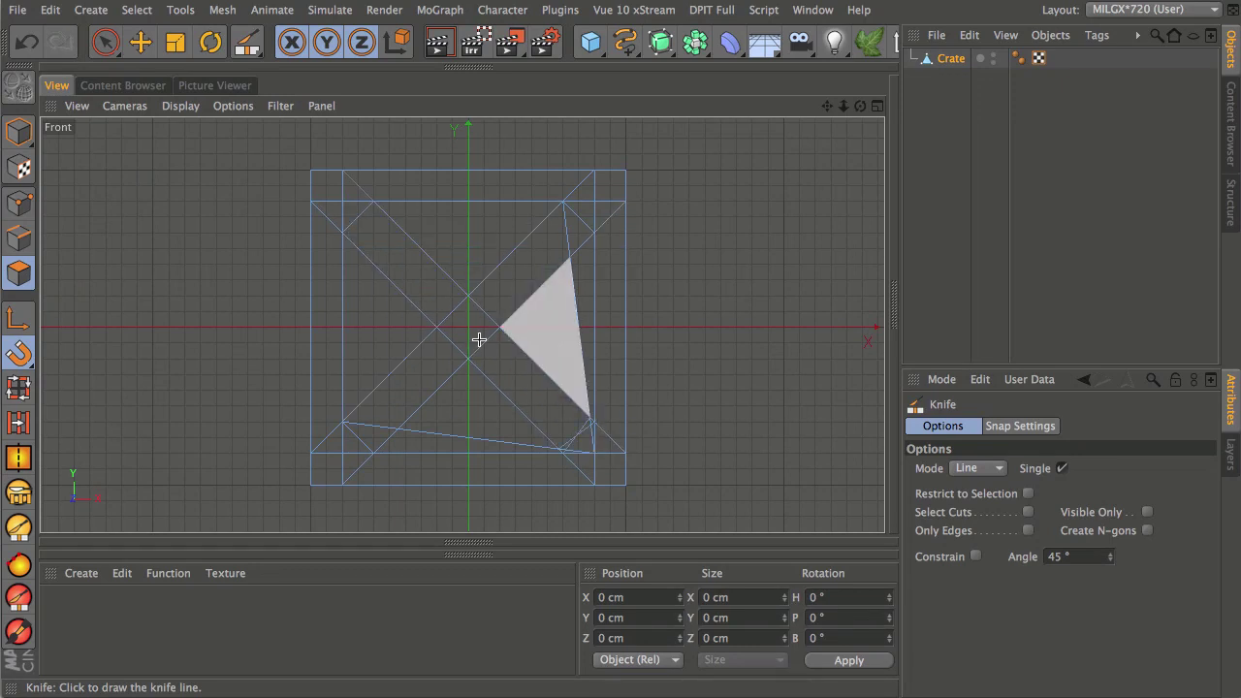
Step: Examine the knife cuts on the crate's faces from several angles in the Perspective view
{"action": "middle_click", "coordinate": [273, 310]}
{"action": "middle_click", "coordinate": [310, 249]}
{"action": "left_click_drag", "start_coordinate": [606, 307], "coordinate": [524, 310], "text": "alt"}
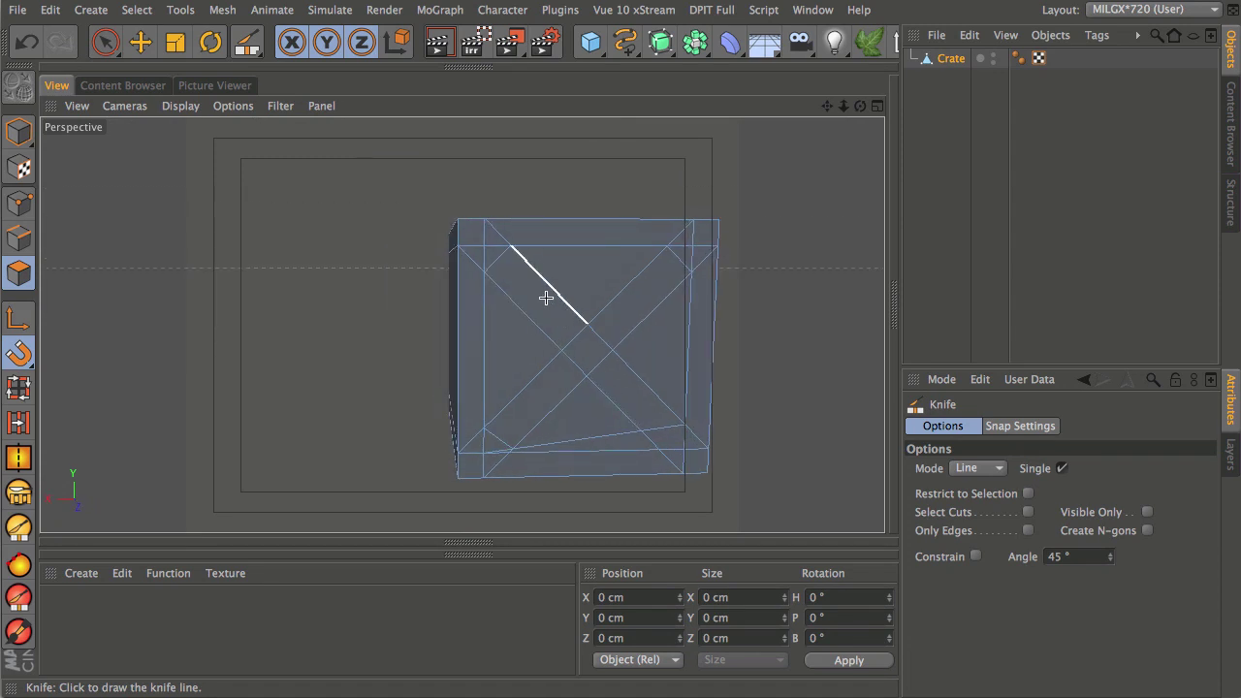
{"action": "left_click_drag", "start_coordinate": [483, 391], "coordinate": [510, 274], "text": "alt"}
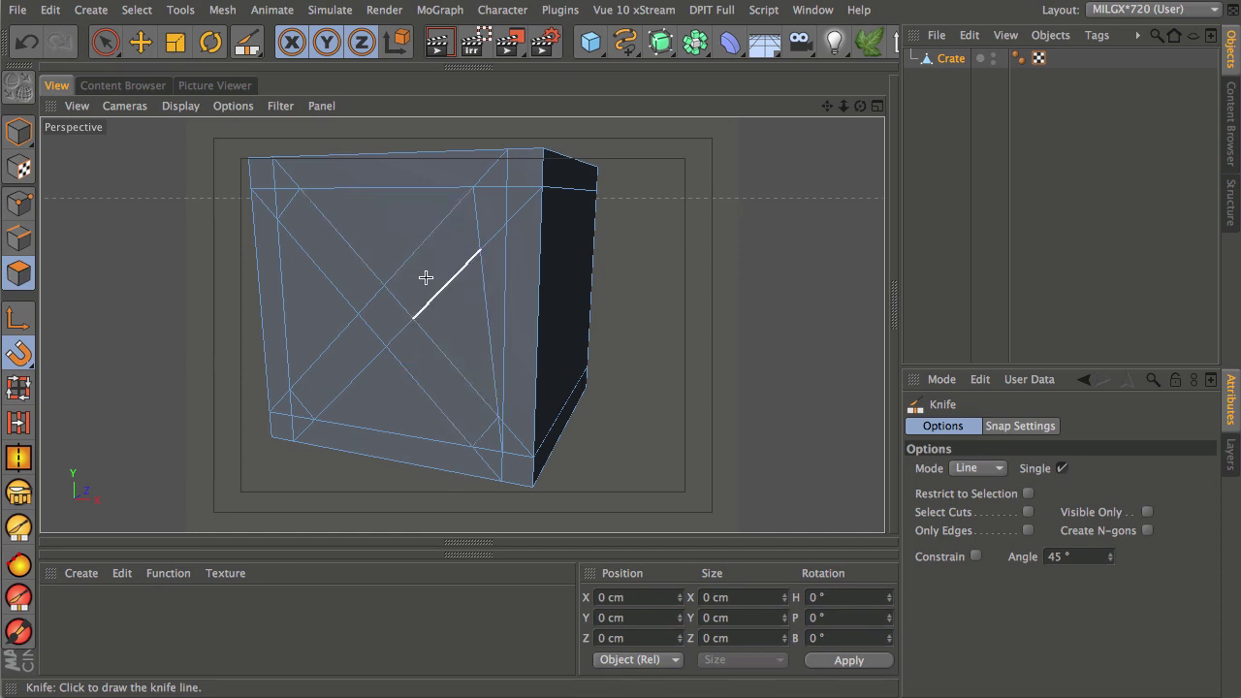
{"action": "left_click_drag", "start_coordinate": [488, 343], "coordinate": [478, 246], "text": "alt"}
Step: Cut two vertical knife lines through the crate in the Right view, each two grid squares in from its edge
{"action": "middle_click", "coordinate": [499, 330]}
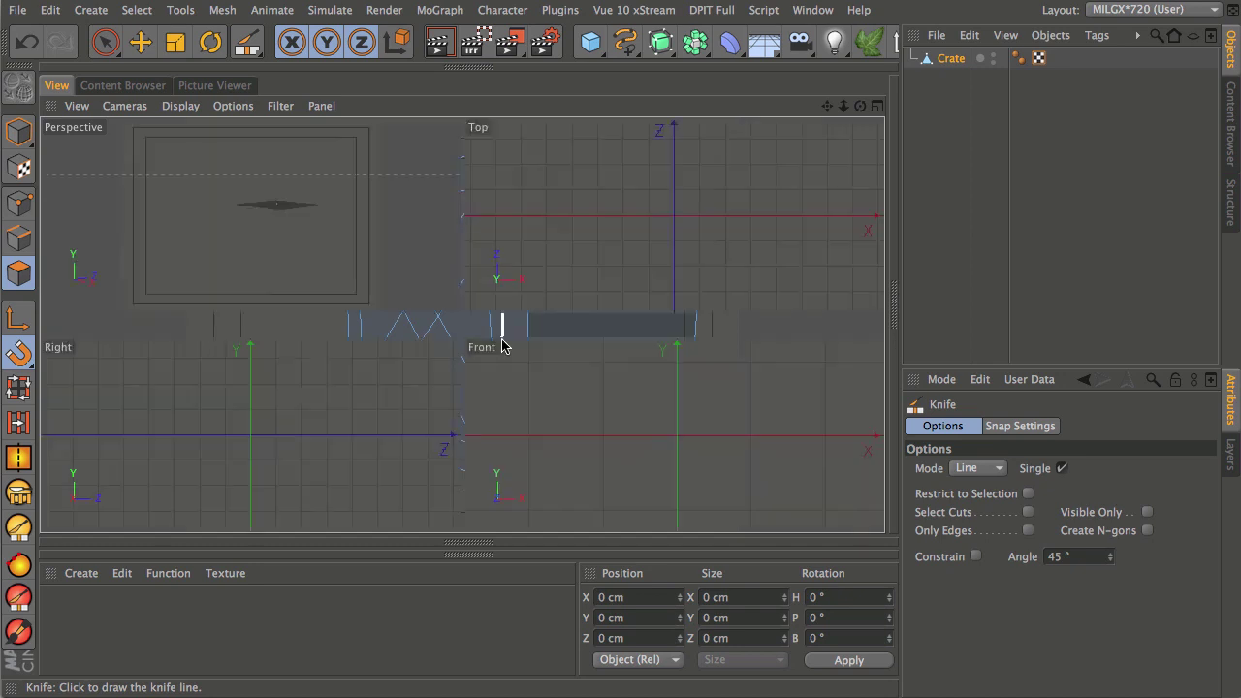
{"action": "middle_click", "coordinate": [334, 417]}
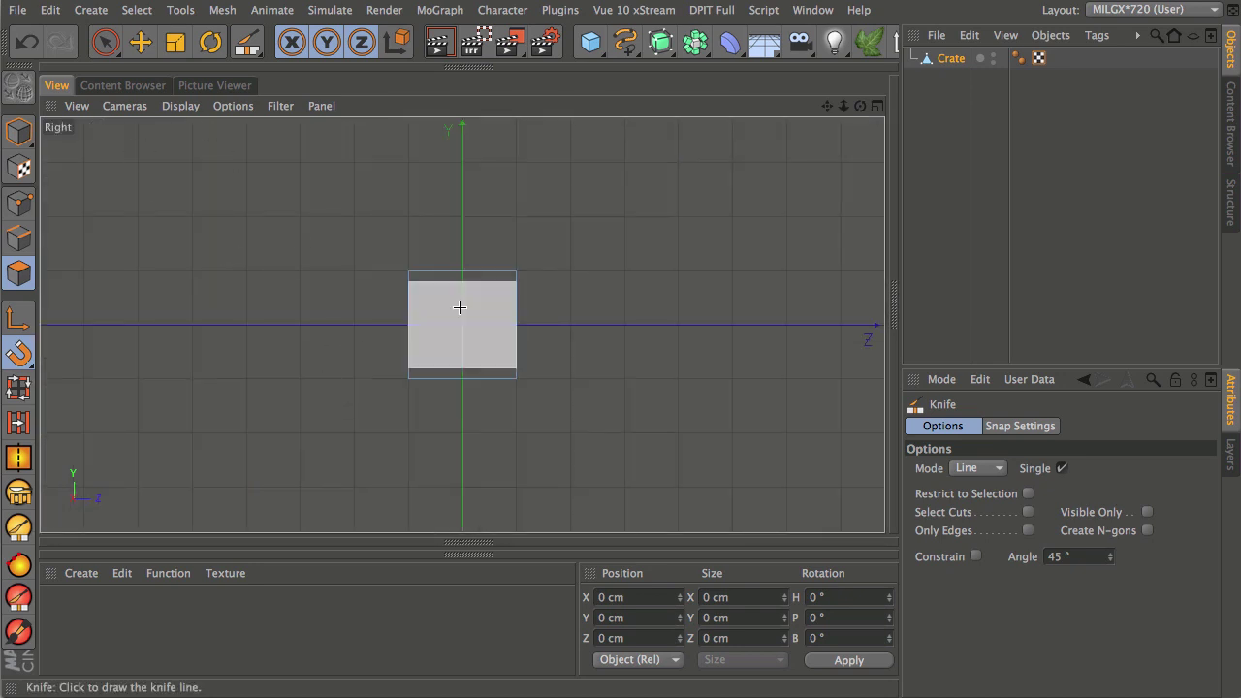
{"action": "right_click_drag", "start_coordinate": [449, 324], "coordinate": [576, 210], "text": "alt"}
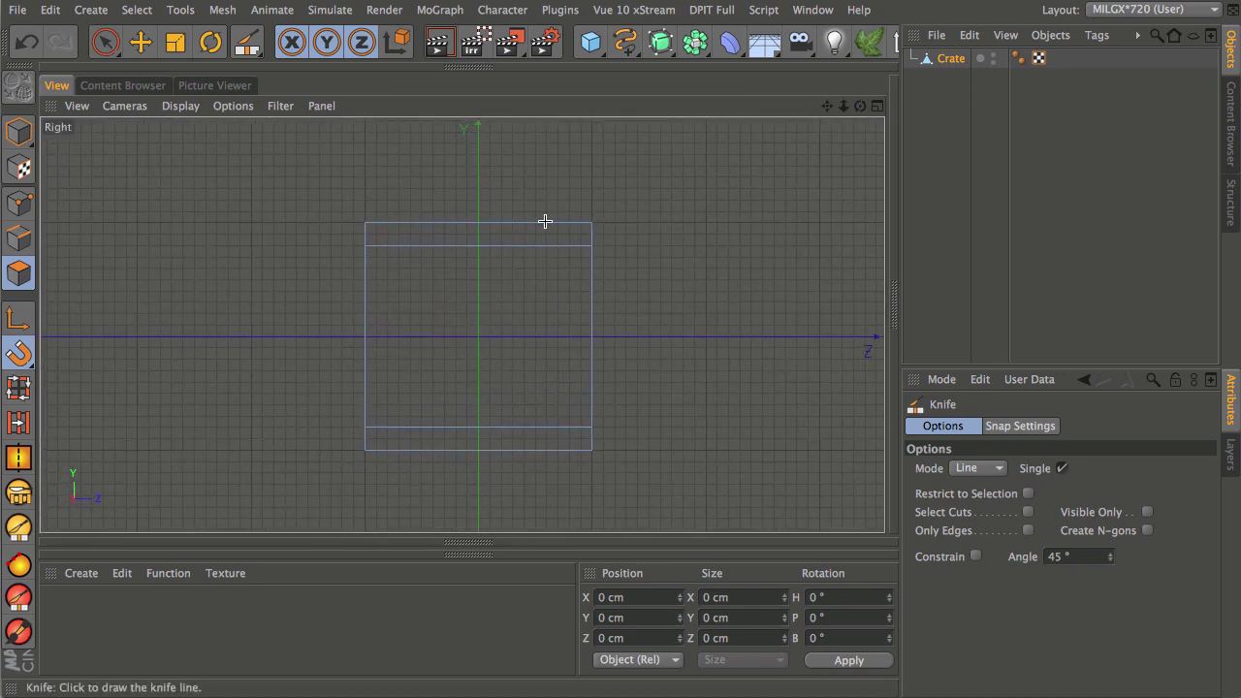
{"action": "right_click_drag", "start_coordinate": [442, 288], "coordinate": [465, 277], "text": "alt"}
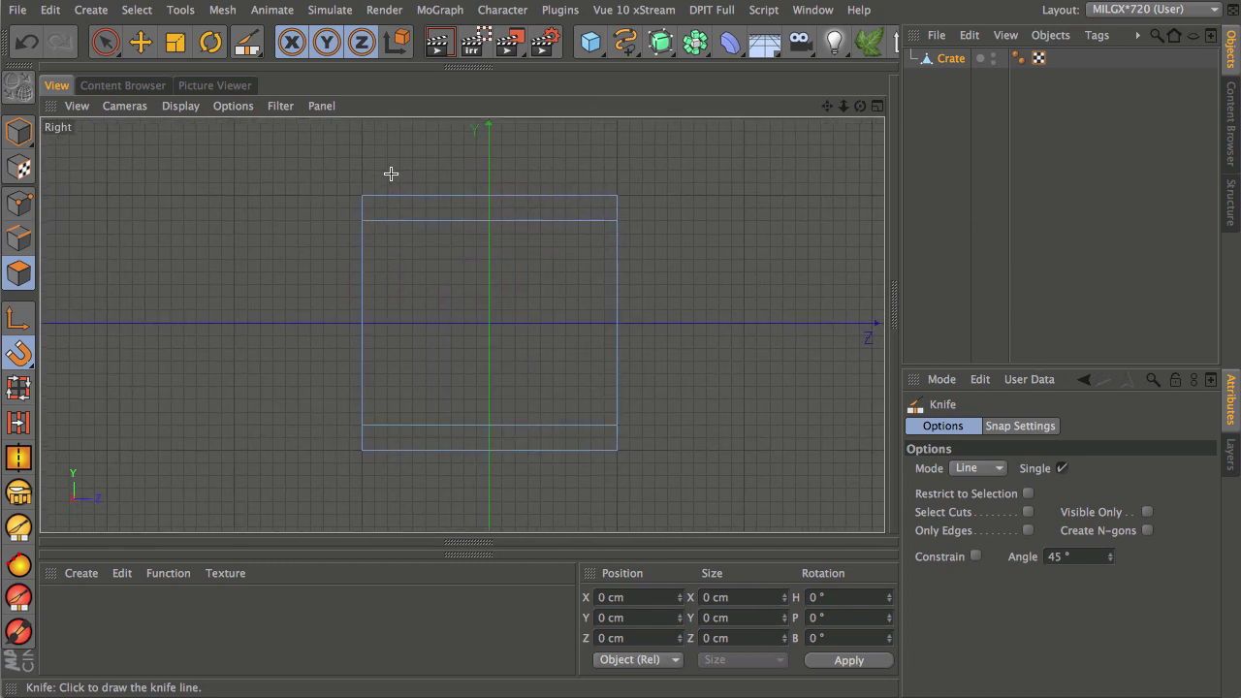
{"action": "left_click_drag", "start_coordinate": [388, 183], "coordinate": [393, 469]}
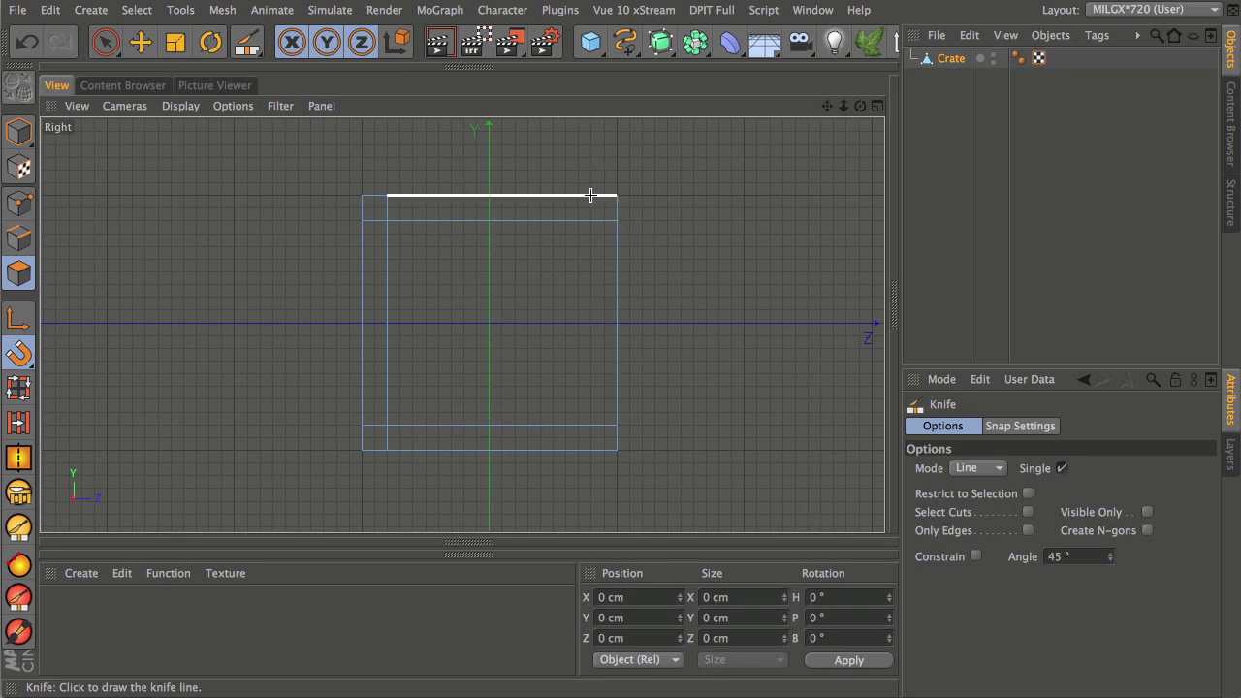
{"action": "left_click_drag", "start_coordinate": [591, 195], "coordinate": [590, 451]}
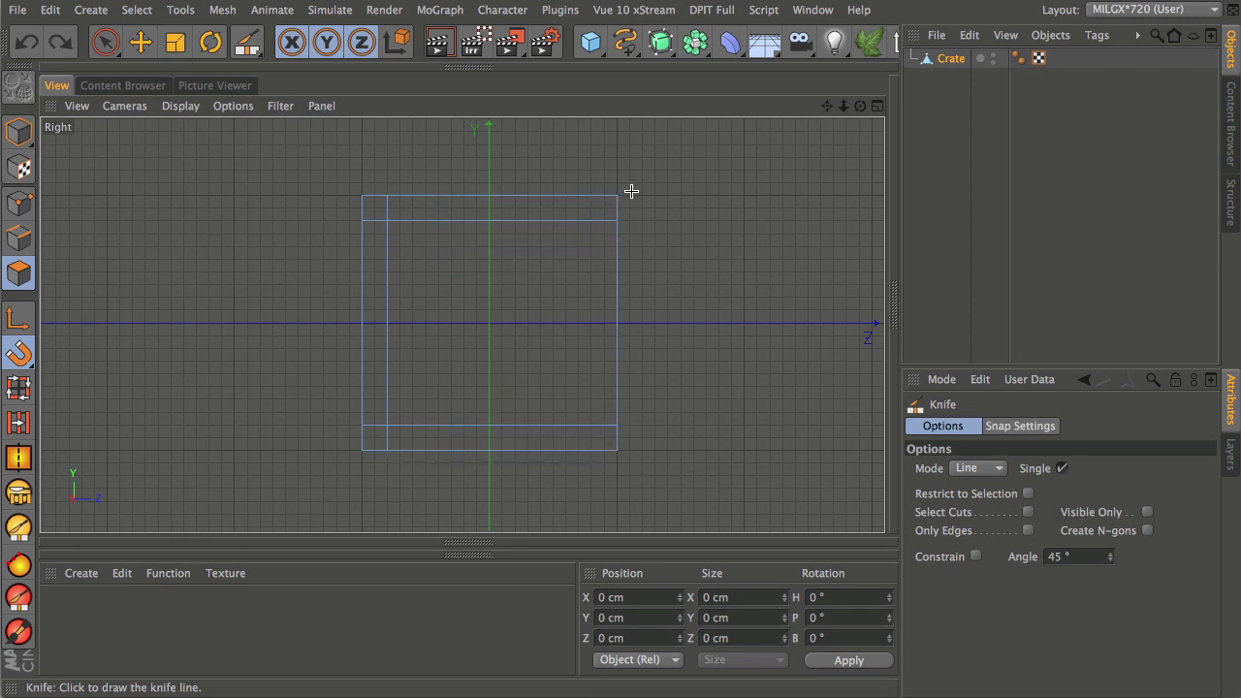
{"action": "left_click_drag", "start_coordinate": [591, 172], "coordinate": [591, 485]}
{"action": "left_click_drag", "start_coordinate": [590, 485], "coordinate": [590, 485]}
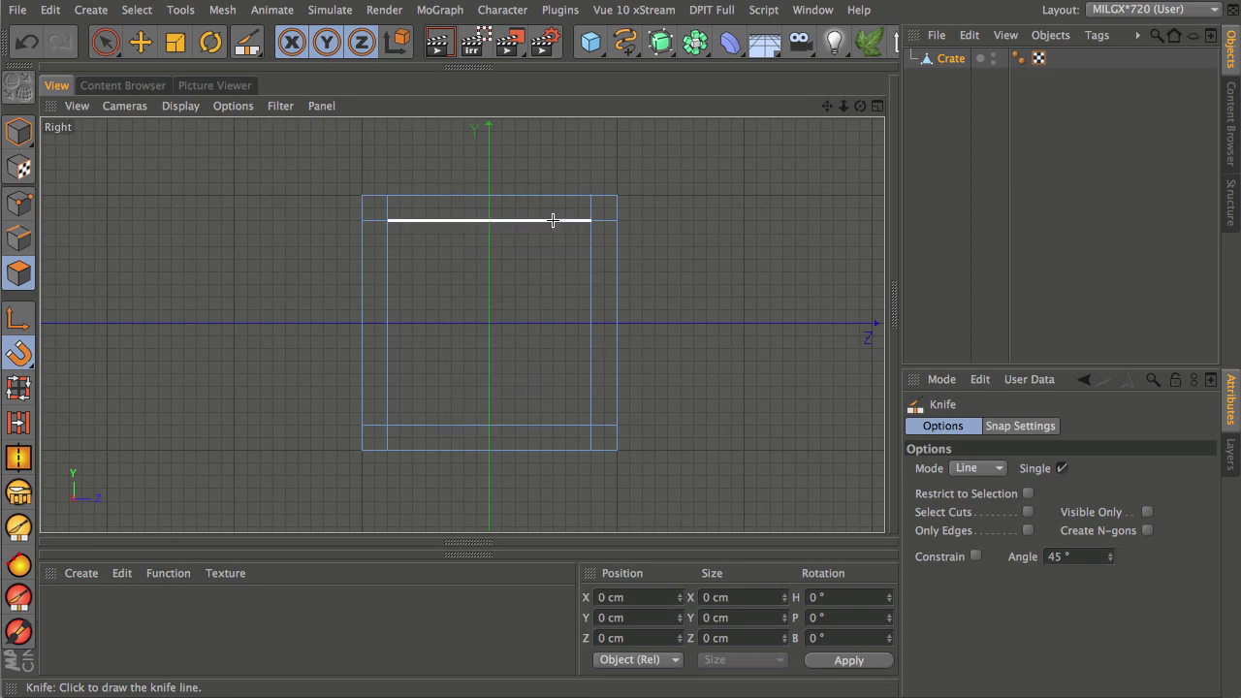
Step: Cut parallel diagonal knife lines in both directions across the crate's side in the Right view, outlining an X-shaped brace inside the frame
{"action": "left_click_drag", "start_coordinate": [565, 220], "coordinate": [590, 244]}
{"action": "left_click_drag", "start_coordinate": [412, 220], "coordinate": [588, 400]}
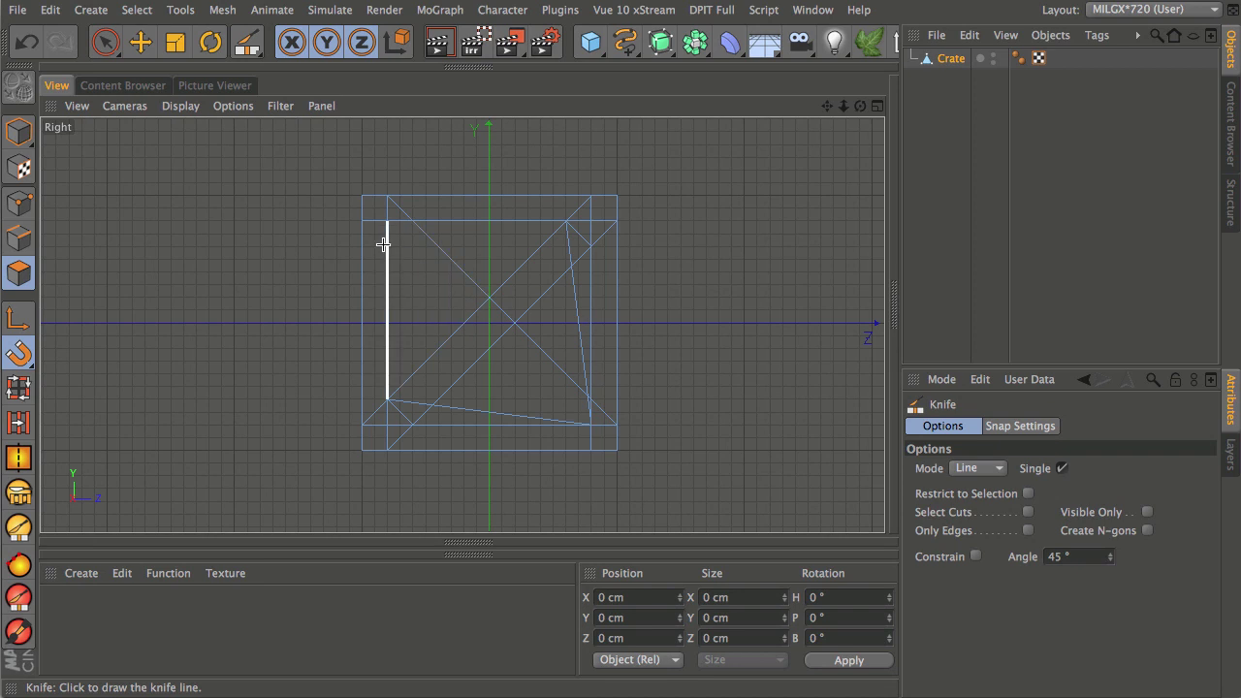
{"action": "left_click_drag", "start_coordinate": [387, 246], "coordinate": [563, 425]}
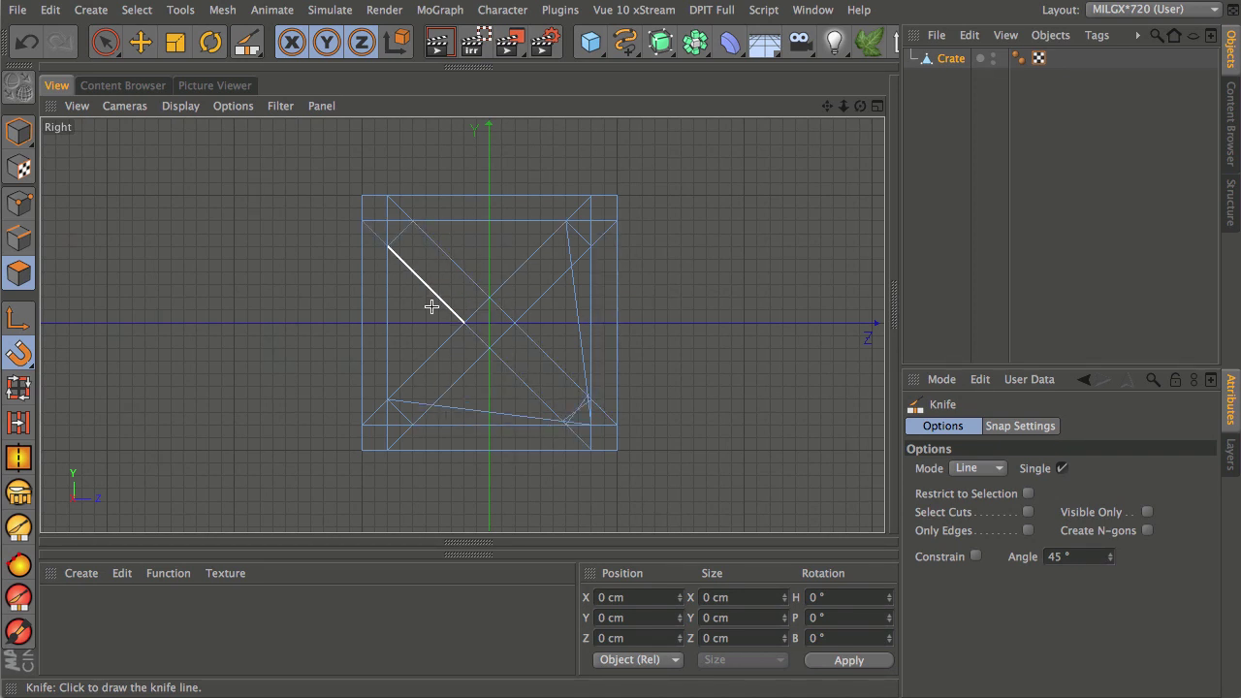
Step: Examine the knife cuts on the crate's sides and top in the Perspective and Top views
{"action": "middle_click", "coordinate": [388, 281]}
{"action": "middle_click", "coordinate": [375, 271]}
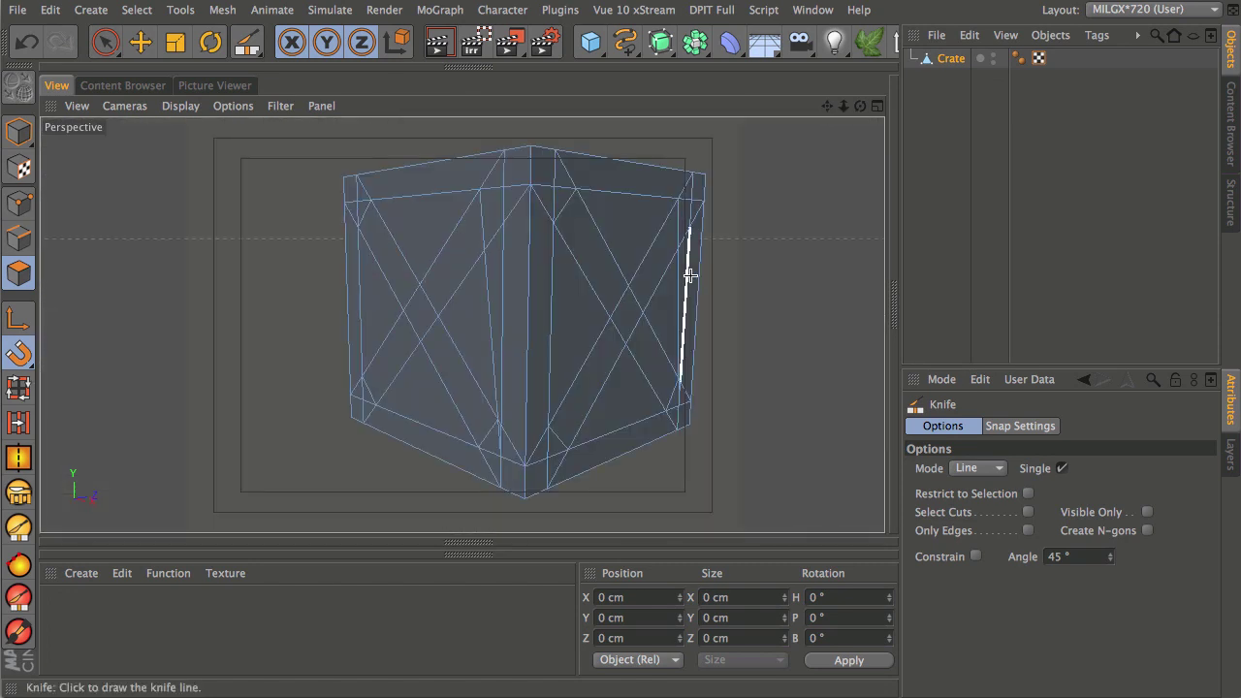
{"action": "left_click_drag", "start_coordinate": [471, 355], "coordinate": [540, 252], "text": "alt"}
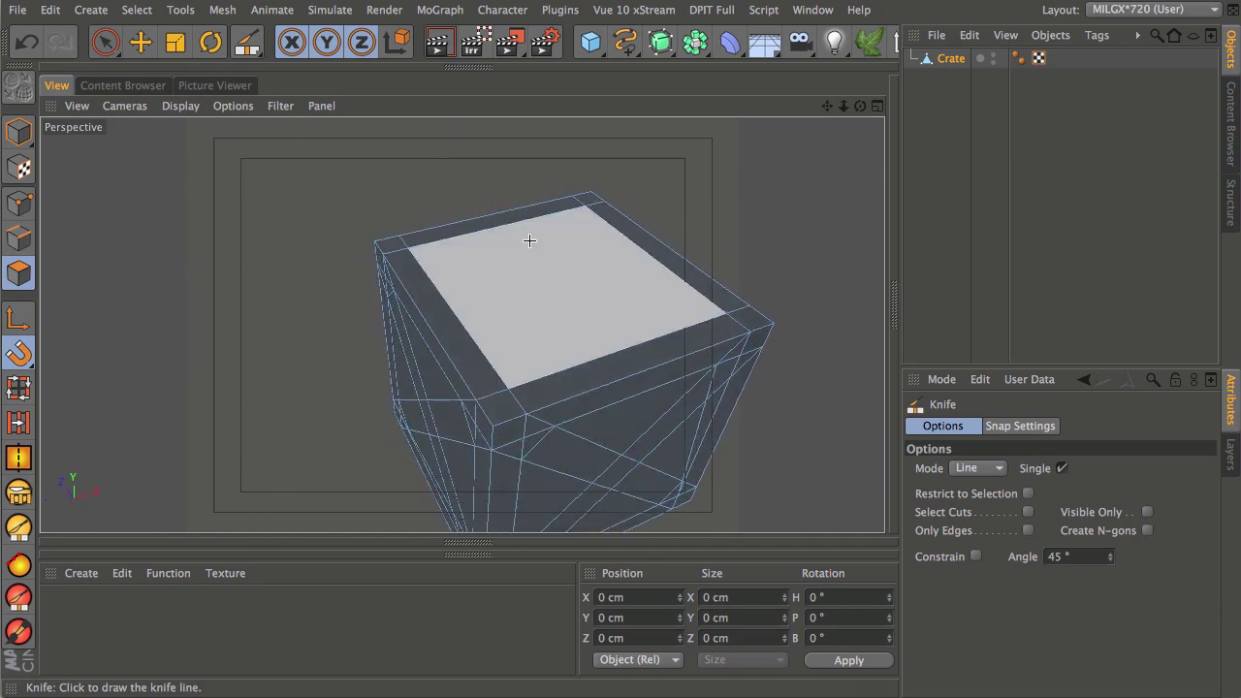
{"action": "left_click_drag", "start_coordinate": [553, 351], "coordinate": [521, 294], "text": "alt"}
{"action": "middle_click", "coordinate": [543, 296]}
{"action": "middle_click", "coordinate": [653, 254]}
{"action": "right_click_drag", "start_coordinate": [455, 328], "coordinate": [613, 248], "text": "alt"}
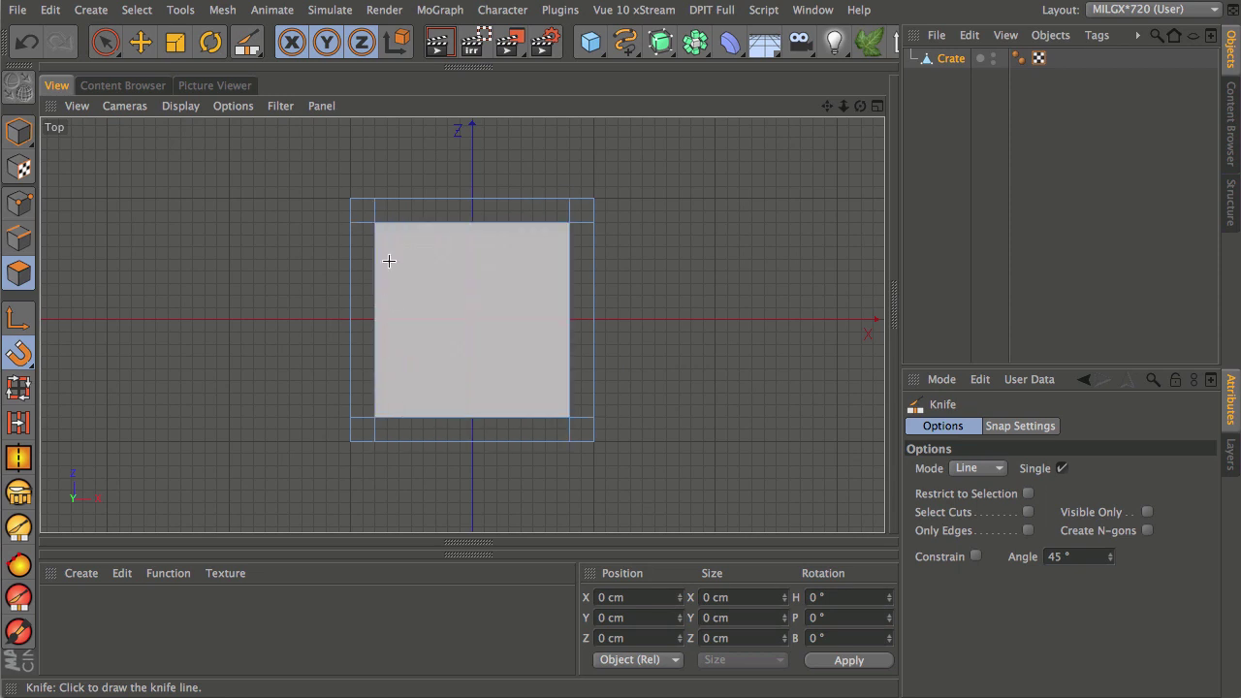
{"action": "middle_click", "coordinate": [314, 371]}
{"action": "middle_click", "coordinate": [321, 274]}
{"action": "left_click_drag", "start_coordinate": [429, 449], "coordinate": [467, 326], "text": "alt"}
{"action": "left_click_drag", "start_coordinate": [497, 281], "coordinate": [477, 310], "text": "alt"}
Step: Select all the triangular panels between the frame and the X brace on the crate's front face with Live Selection
{"action": "key", "text": "space"}
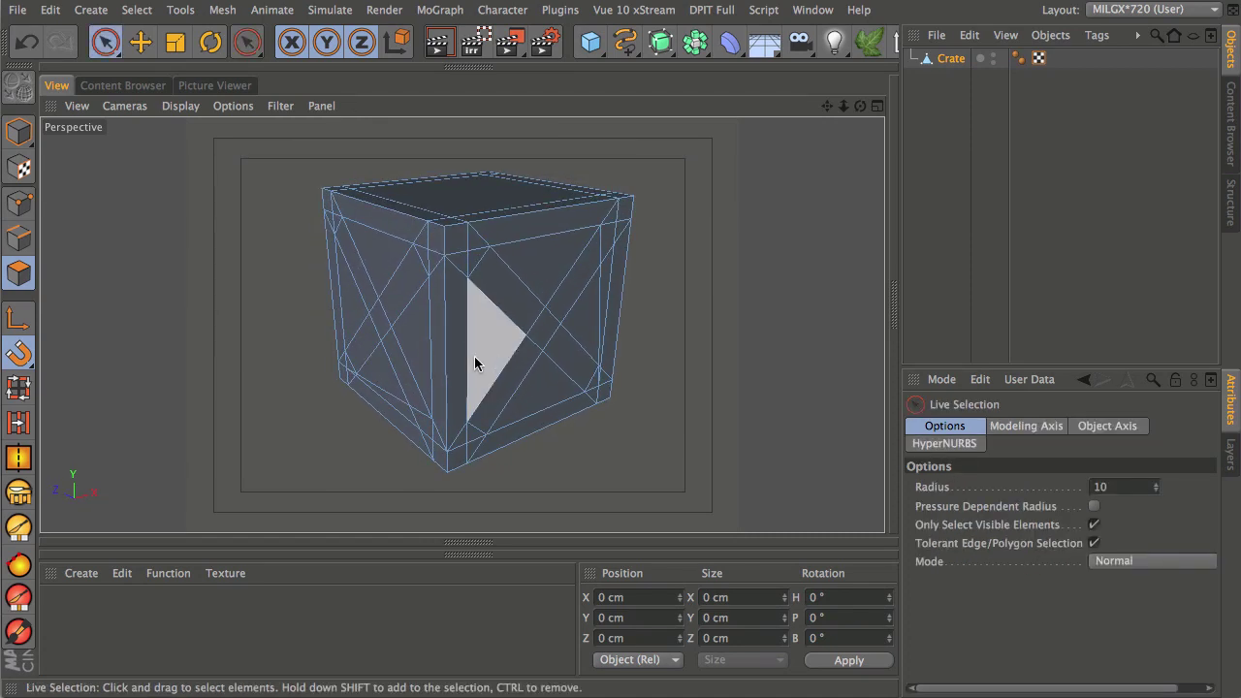
{"action": "left_click", "coordinate": [482, 347]}
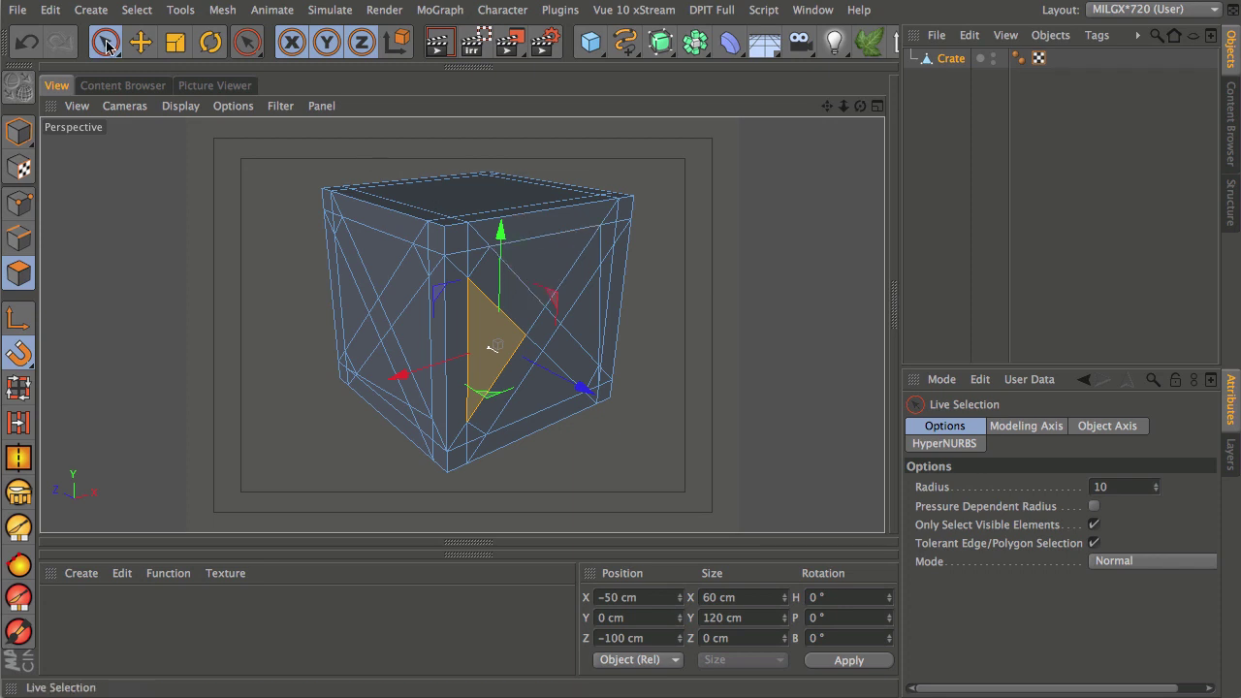
{"action": "left_click", "coordinate": [548, 255], "text": "shift"}
{"action": "left_click", "coordinate": [584, 329], "text": "shift"}
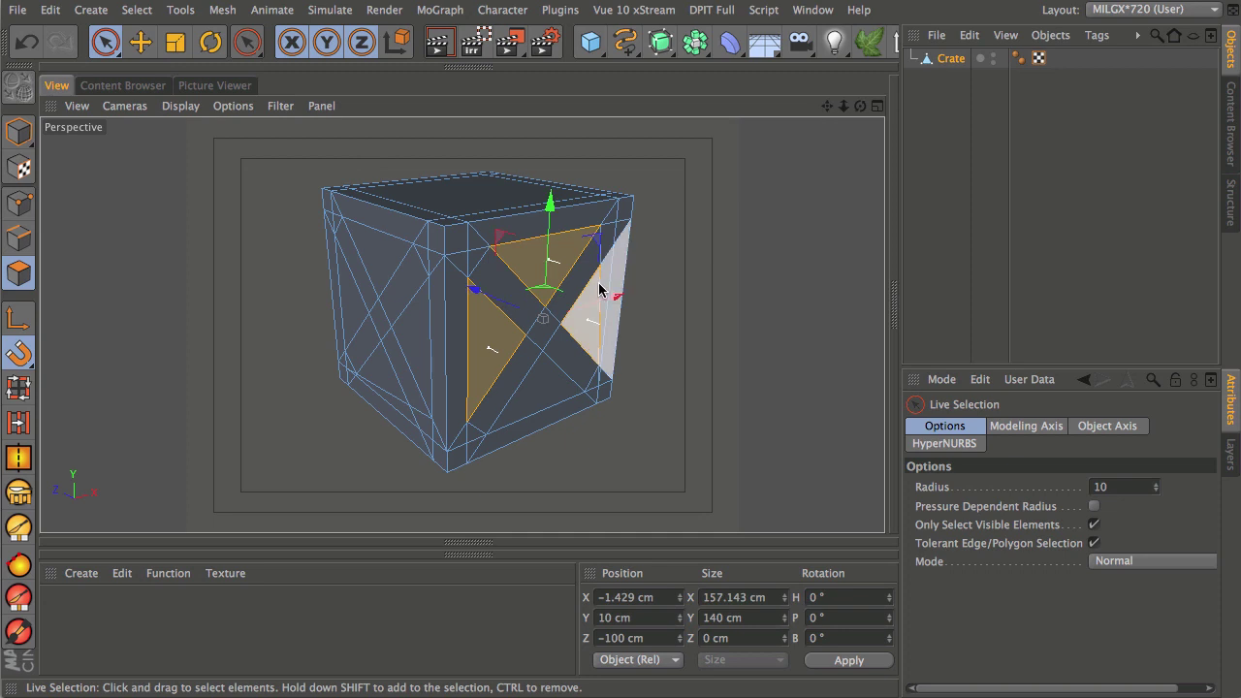
{"action": "left_click", "coordinate": [609, 315], "text": "shift"}
{"action": "left_click", "coordinate": [540, 411], "text": "shift"}
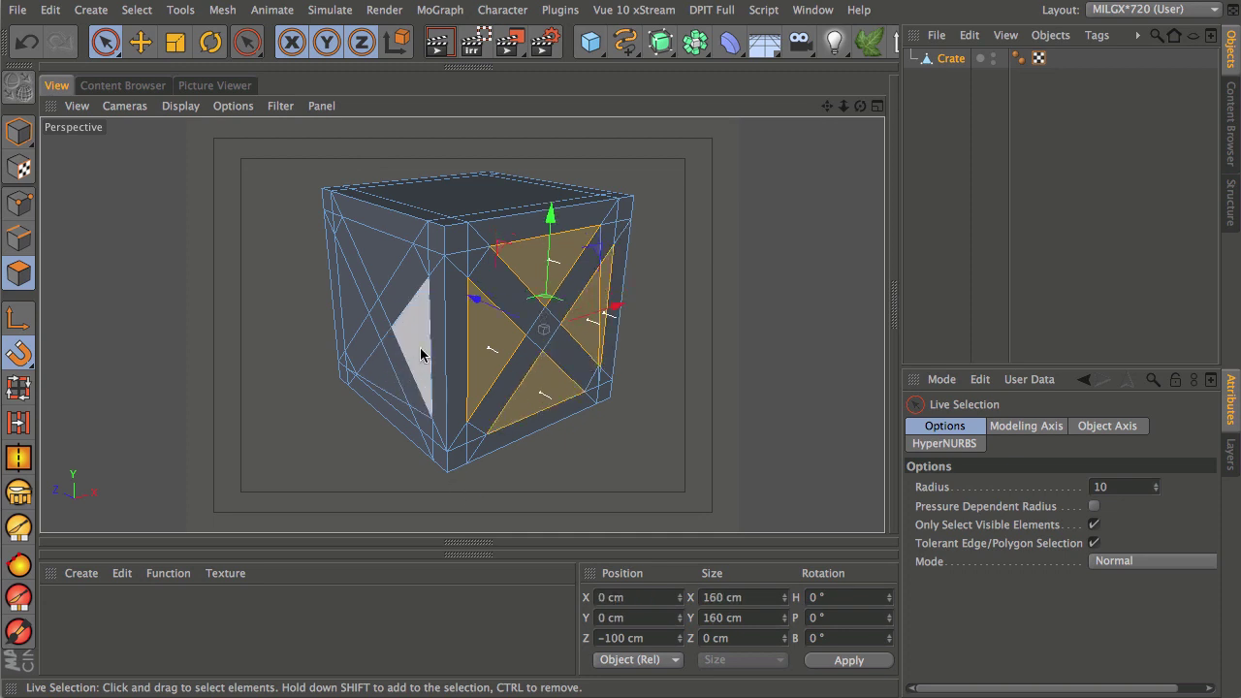
Step: Add the triangular panels on the crate's negative-X side to the selection
{"action": "left_click", "coordinate": [415, 339], "text": "shift"}
{"action": "left_click", "coordinate": [379, 386], "text": "shift"}
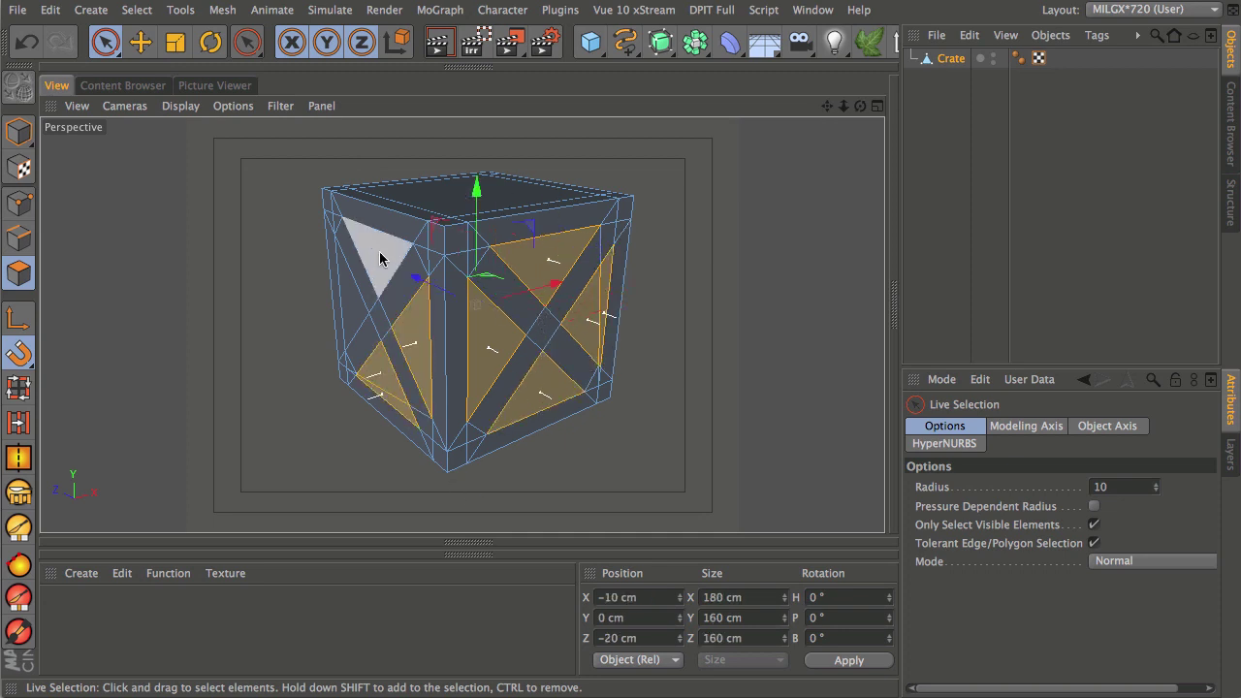
{"action": "left_click", "coordinate": [377, 253], "text": "shift"}
{"action": "left_click", "coordinate": [350, 303], "text": "shift"}
Step: Add the triangular panels around the X brace on the crate's back face to the selection
{"action": "left_click_drag", "start_coordinate": [350, 303], "coordinate": [576, 338], "text": "alt"}
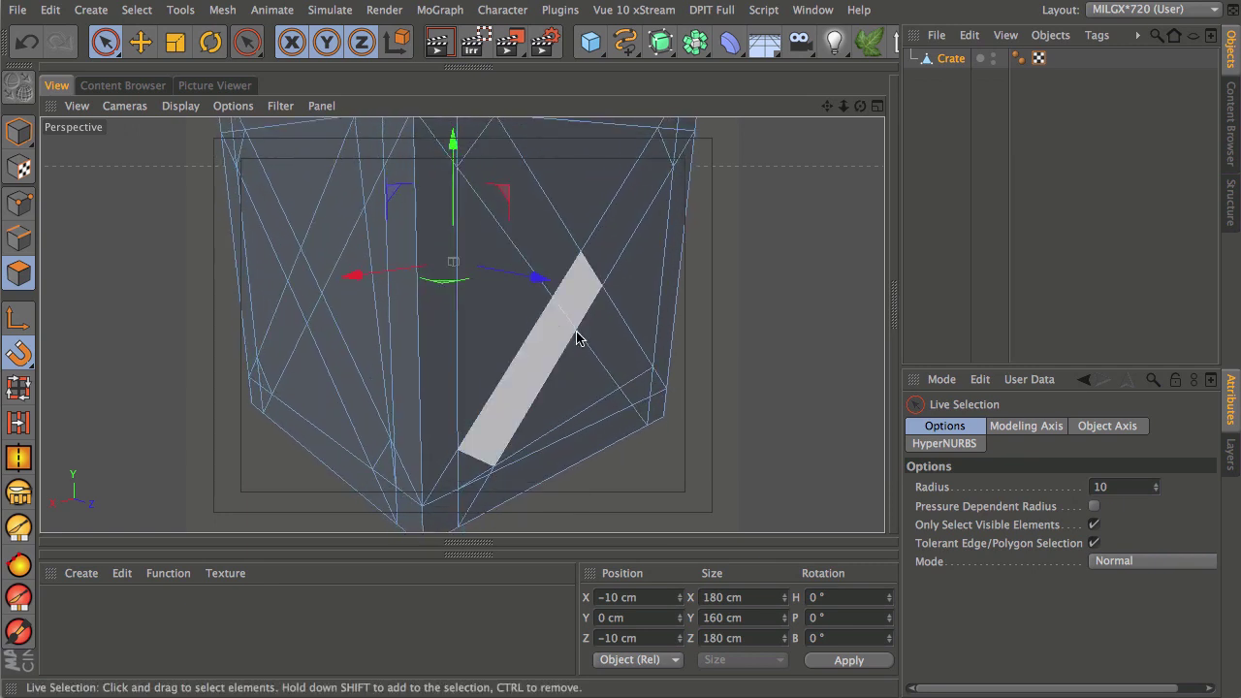
{"action": "left_click", "coordinate": [580, 405]}
{"action": "left_click", "coordinate": [632, 276], "text": "shift"}
{"action": "left_click", "coordinate": [560, 208], "text": "shift"}
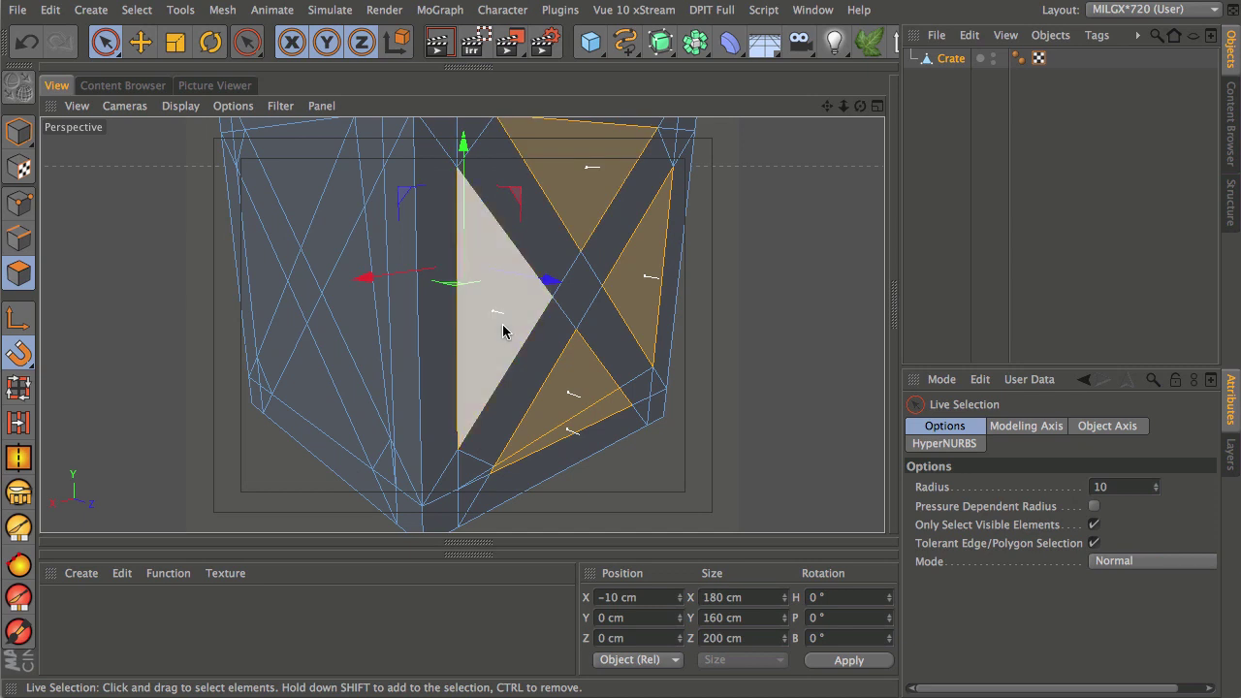
{"action": "left_click", "coordinate": [524, 344], "text": "shift"}
Step: Add the triangular panels on the crate's positive-X side and the large square panel on its top to the selection
{"action": "left_click_drag", "start_coordinate": [523, 442], "coordinate": [488, 436], "text": "alt"}
{"action": "left_click", "coordinate": [488, 441], "text": "shift"}
{"action": "left_click", "coordinate": [386, 333], "text": "shift"}
{"action": "left_click", "coordinate": [471, 222], "text": "shift"}
{"action": "left_click", "coordinate": [626, 378], "text": "shift"}
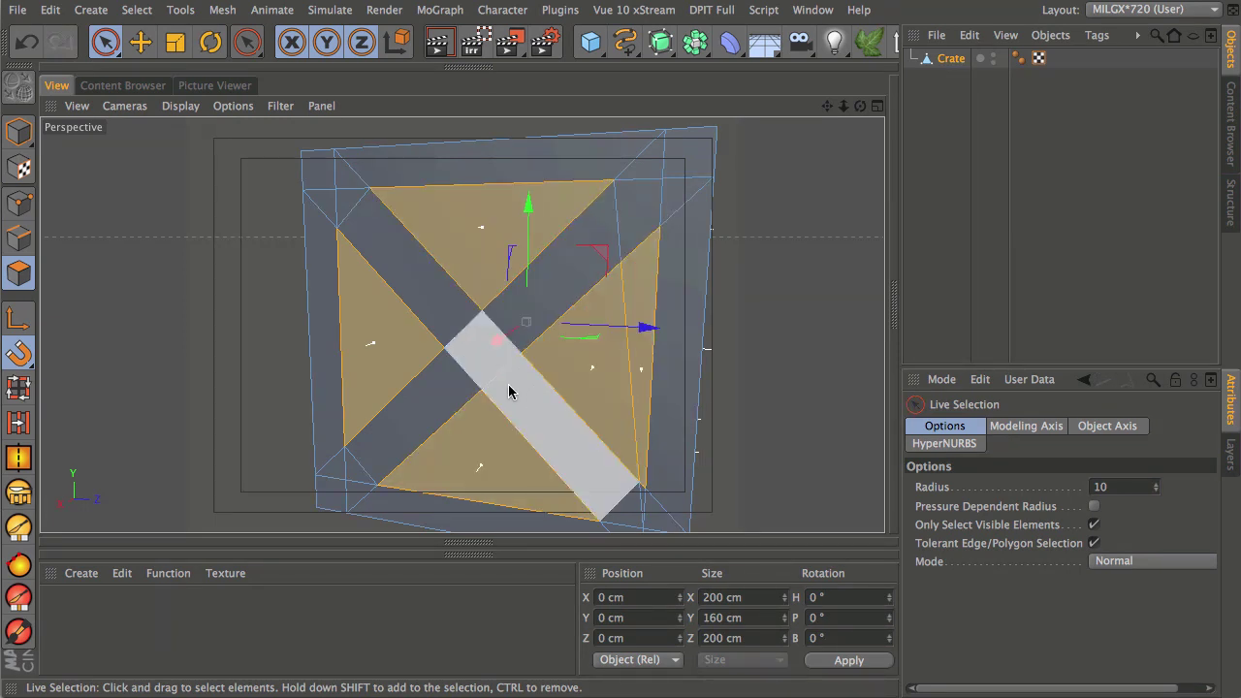
{"action": "left_click_drag", "start_coordinate": [534, 324], "coordinate": [598, 285], "text": "alt"}
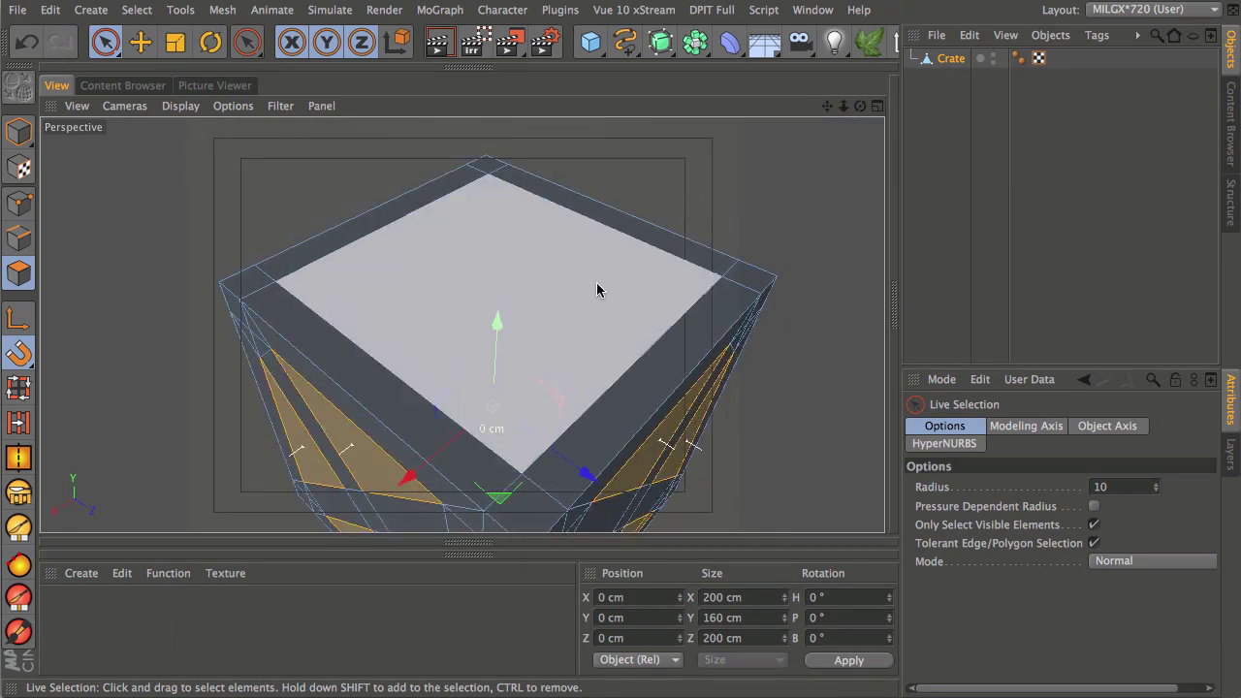
{"action": "left_click", "coordinate": [584, 309], "text": "shift"}
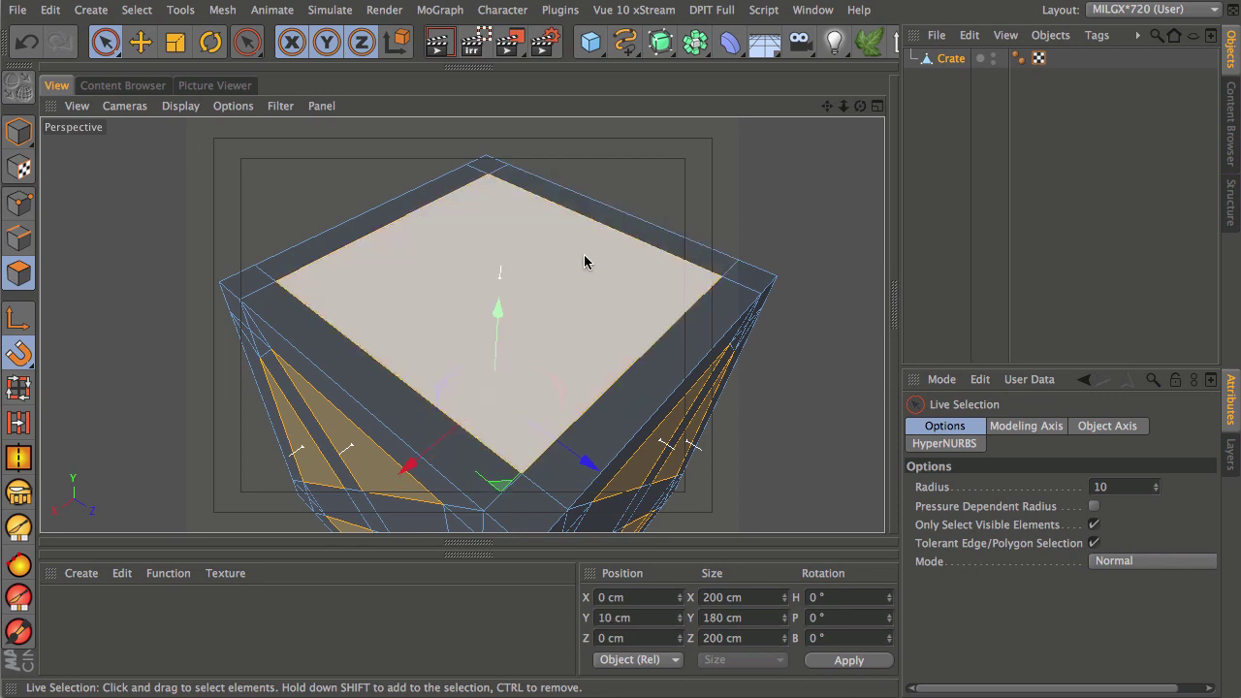
Step: Extrude the selected panels inward with an offset of -7 cm
{"action": "left_click_drag", "start_coordinate": [528, 360], "coordinate": [515, 313], "text": "alt"}
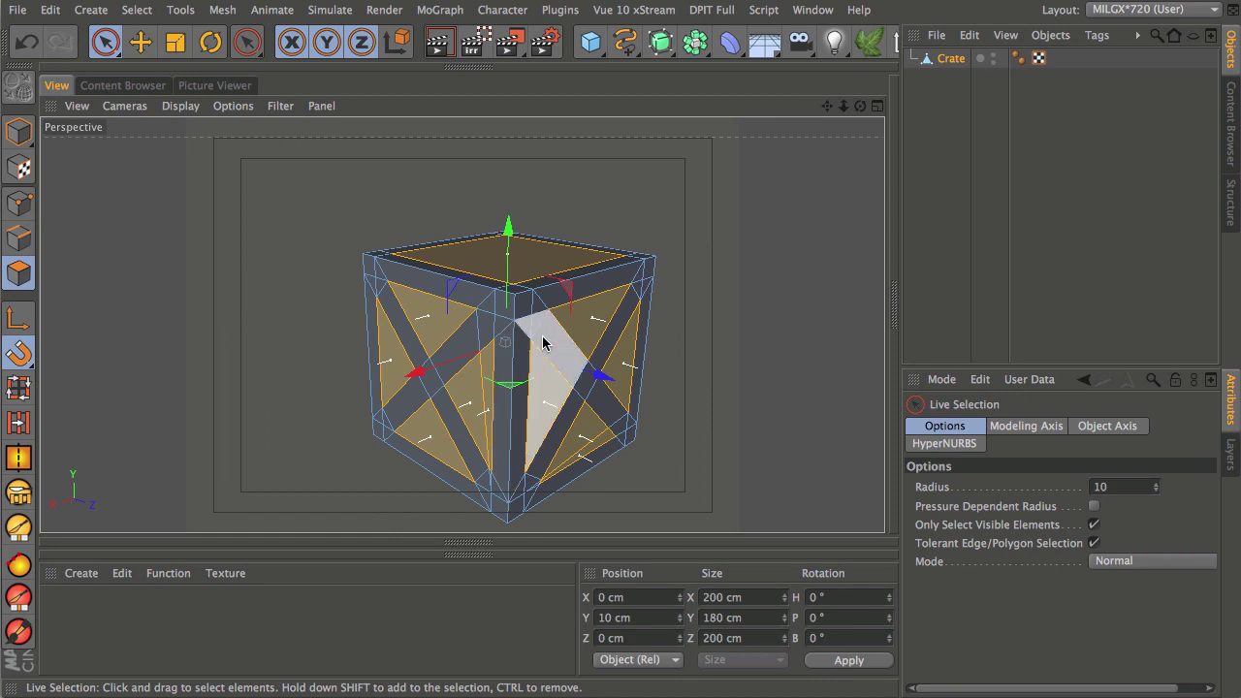
{"action": "key", "text": "d"}
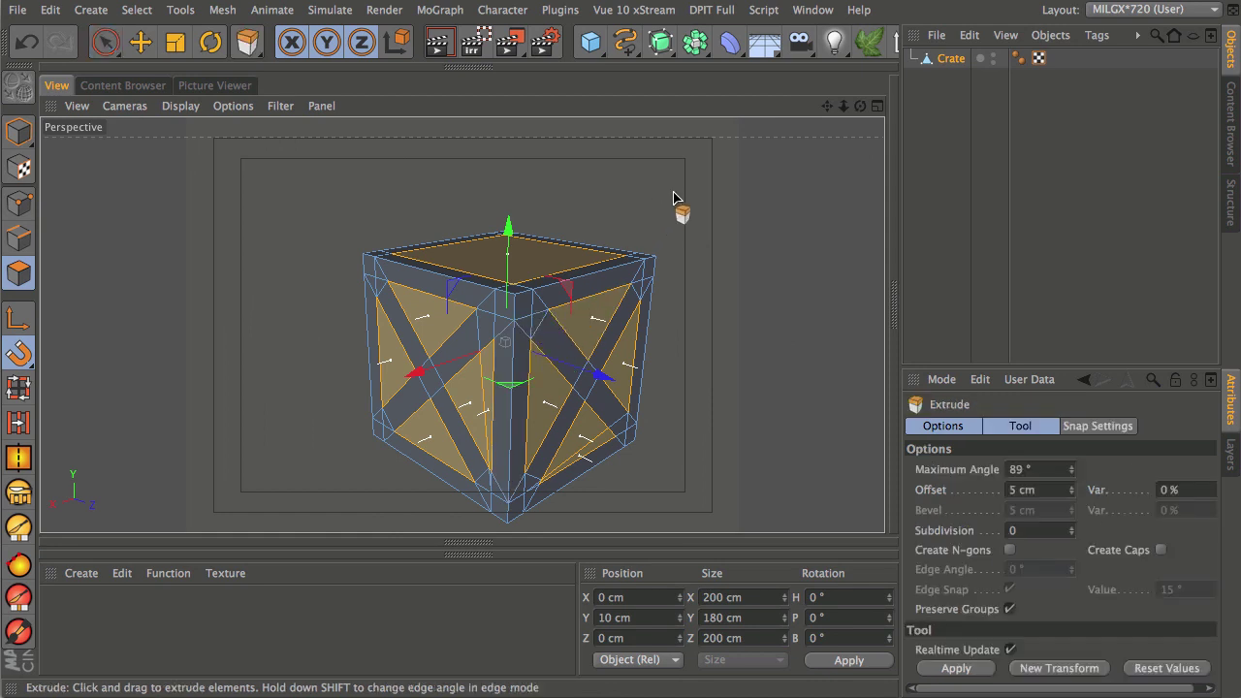
{"action": "right_click", "coordinate": [672, 139]}
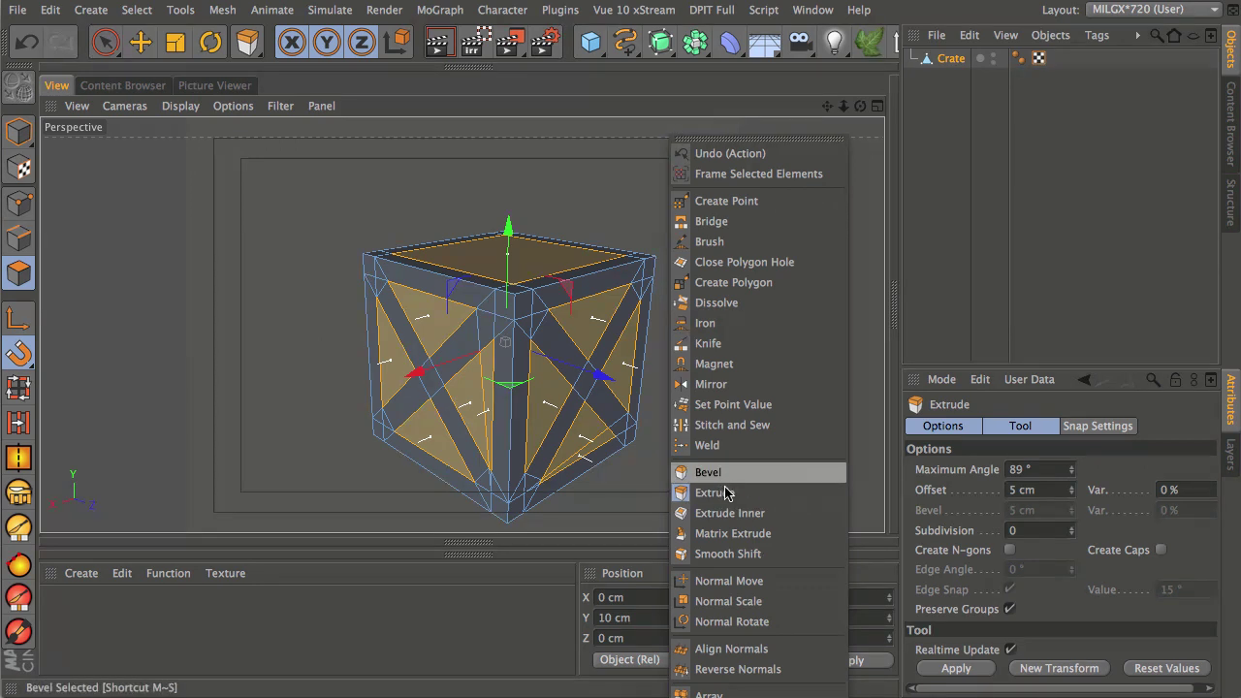
{"action": "right_click", "coordinate": [658, 109]}
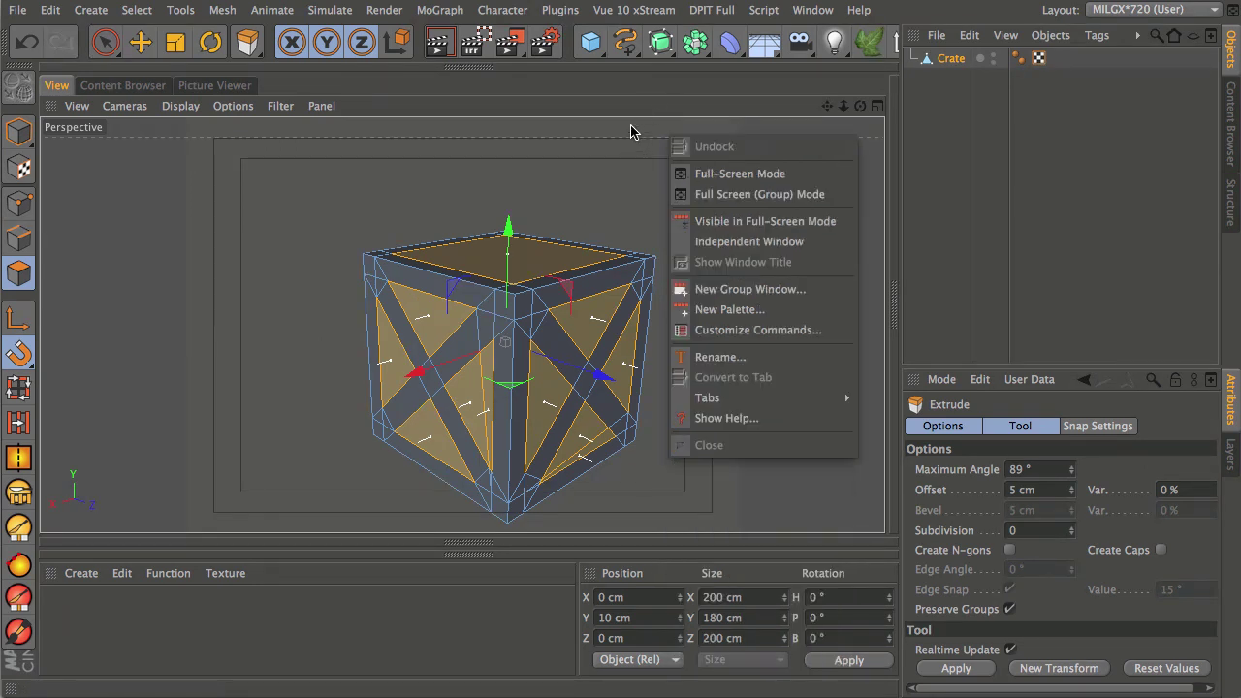
{"action": "left_click", "coordinate": [642, 109]}
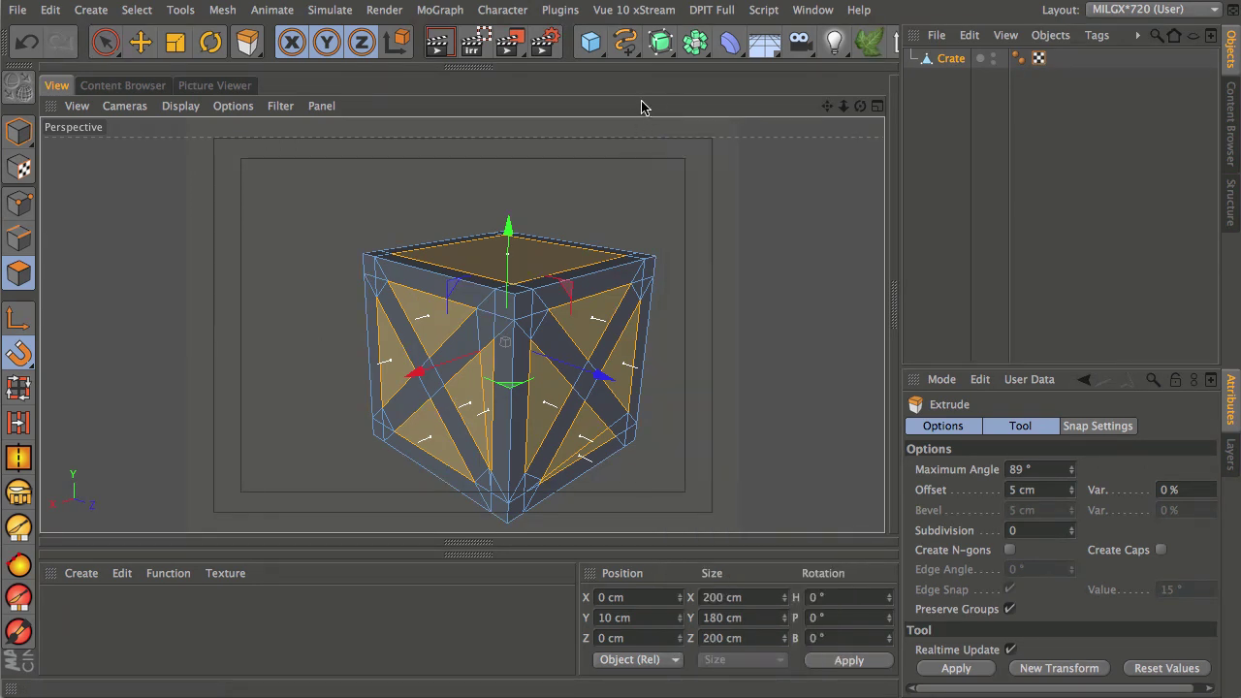
{"action": "left_click", "coordinate": [713, 221]}
{"action": "left_click_drag", "start_coordinate": [712, 221], "coordinate": [639, 222]}
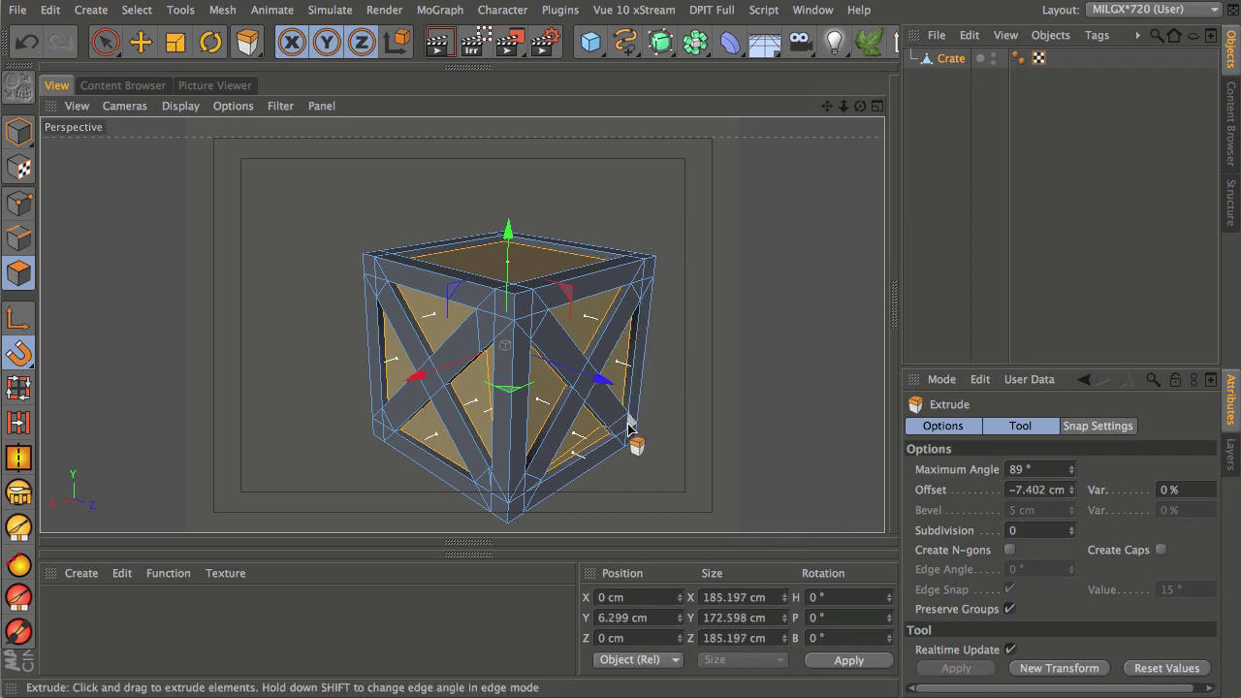
{"action": "left_click", "coordinate": [1009, 492]}
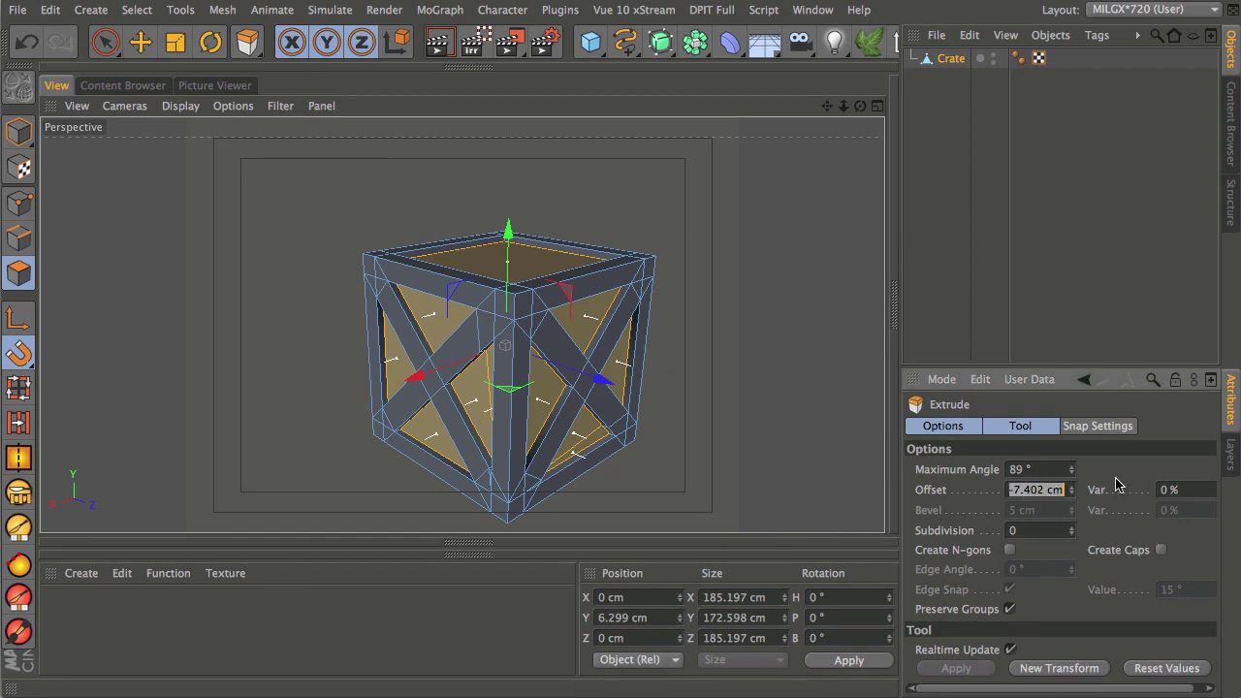
{"action": "key", "text": "Return"}
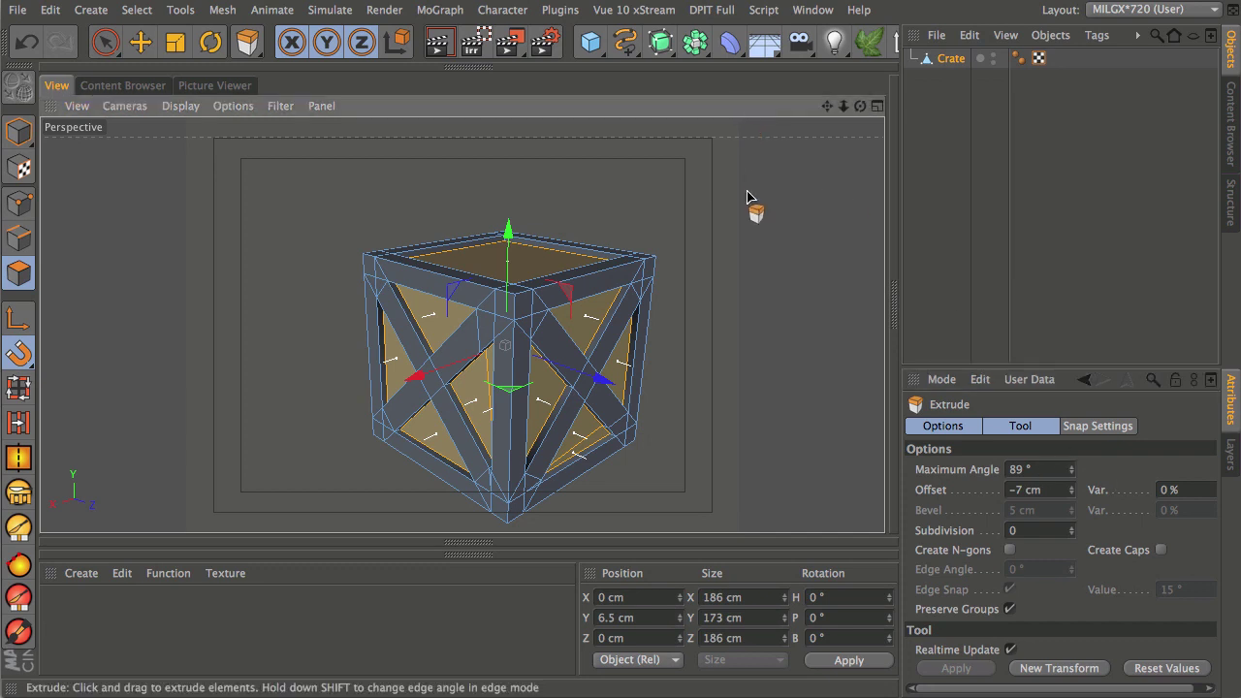
Step: Undo the extrusion of the selected panels
{"action": "key", "text": "space"}
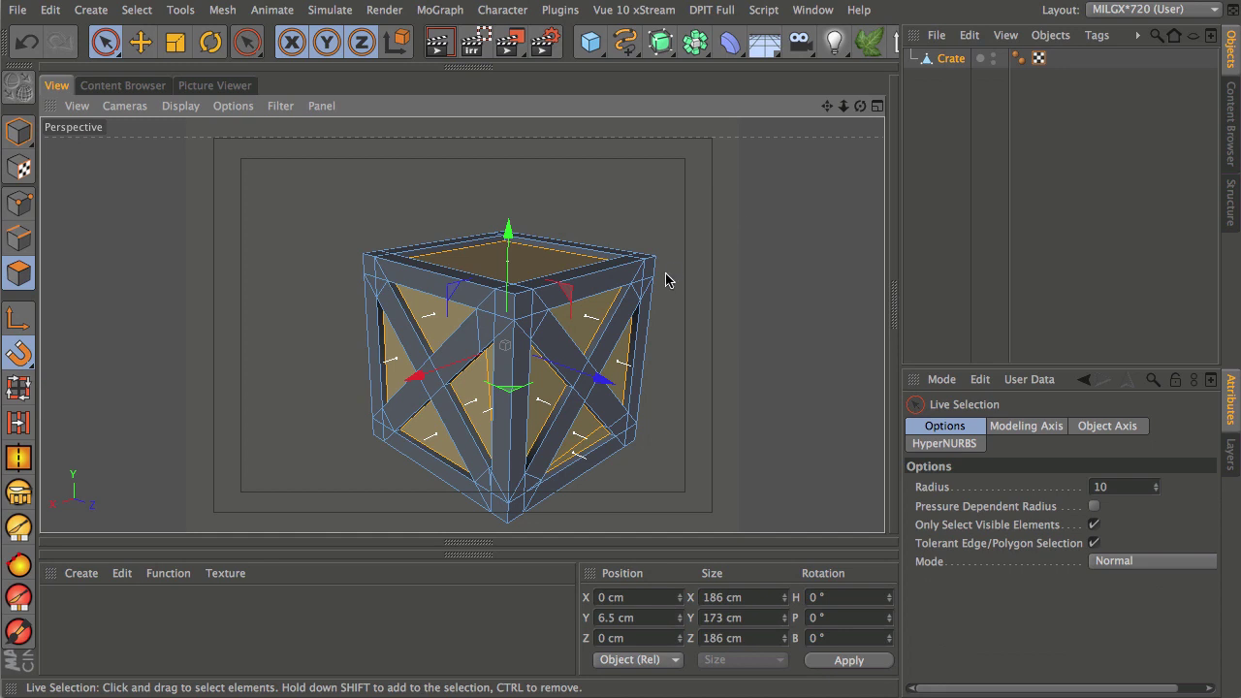
{"action": "right_click_drag", "start_coordinate": [585, 465], "coordinate": [698, 330], "text": "alt"}
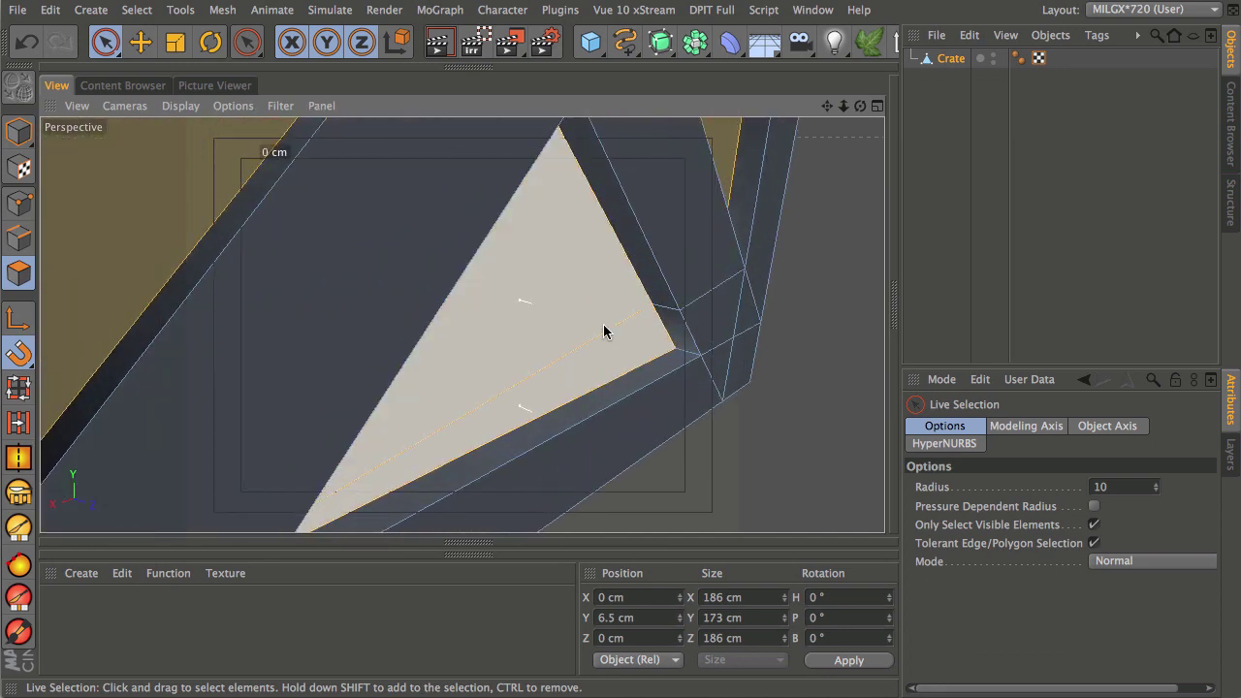
{"action": "key", "text": "ctrl+z"}
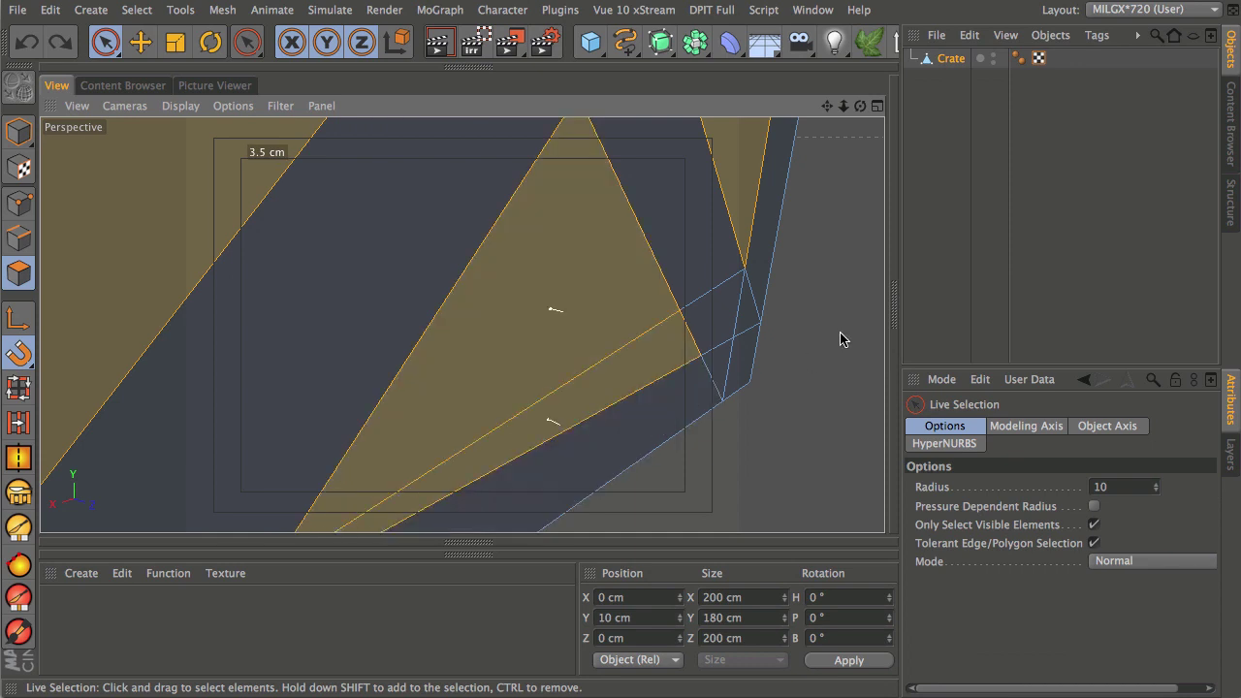
Step: Extrude the still selected panels inward by about 9 cm
{"action": "key", "text": "d"}
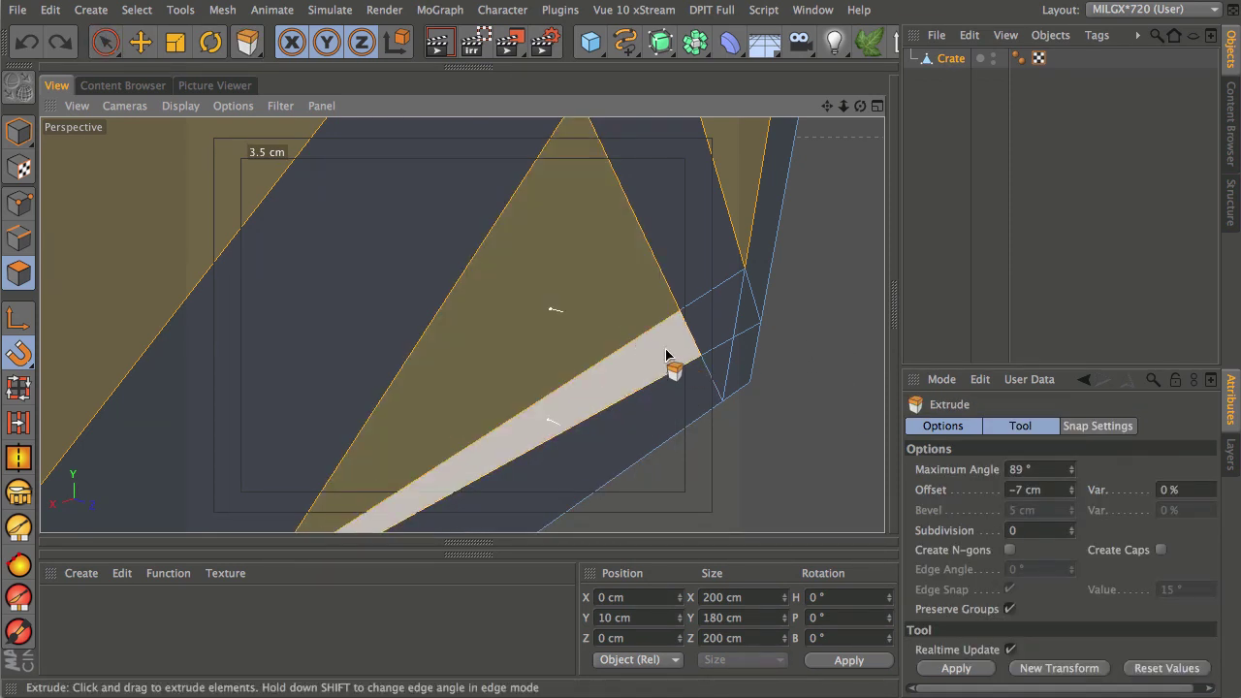
{"action": "mouse_move", "coordinate": [639, 377]}
{"action": "left_mouse_down"}
{"action": "mouse_move", "coordinate": [786, 460]}
{"action": "mouse_move", "coordinate": [734, 457]}
{"action": "mouse_move", "coordinate": [649, 376]}
{"action": "left_mouse_up"}
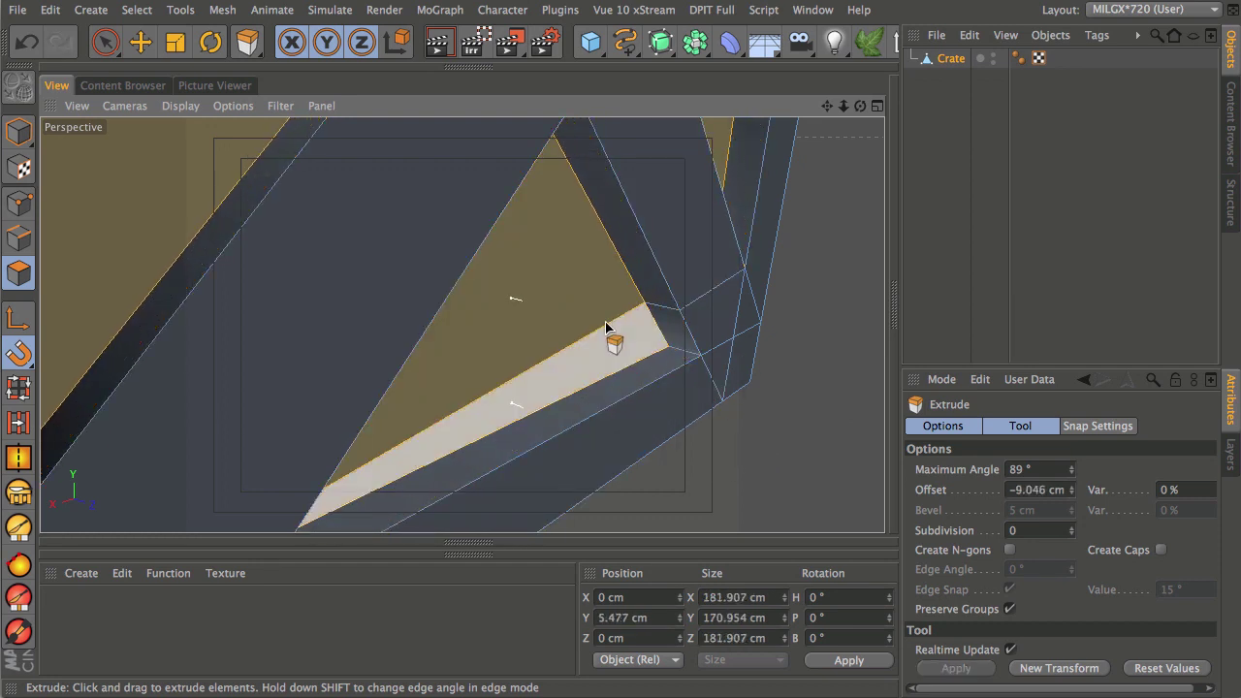
Step: Turn off Preserve Groups for the panel extrusion, inspect the split corner faces, and turn the option back on
{"action": "left_click", "coordinate": [1011, 610]}
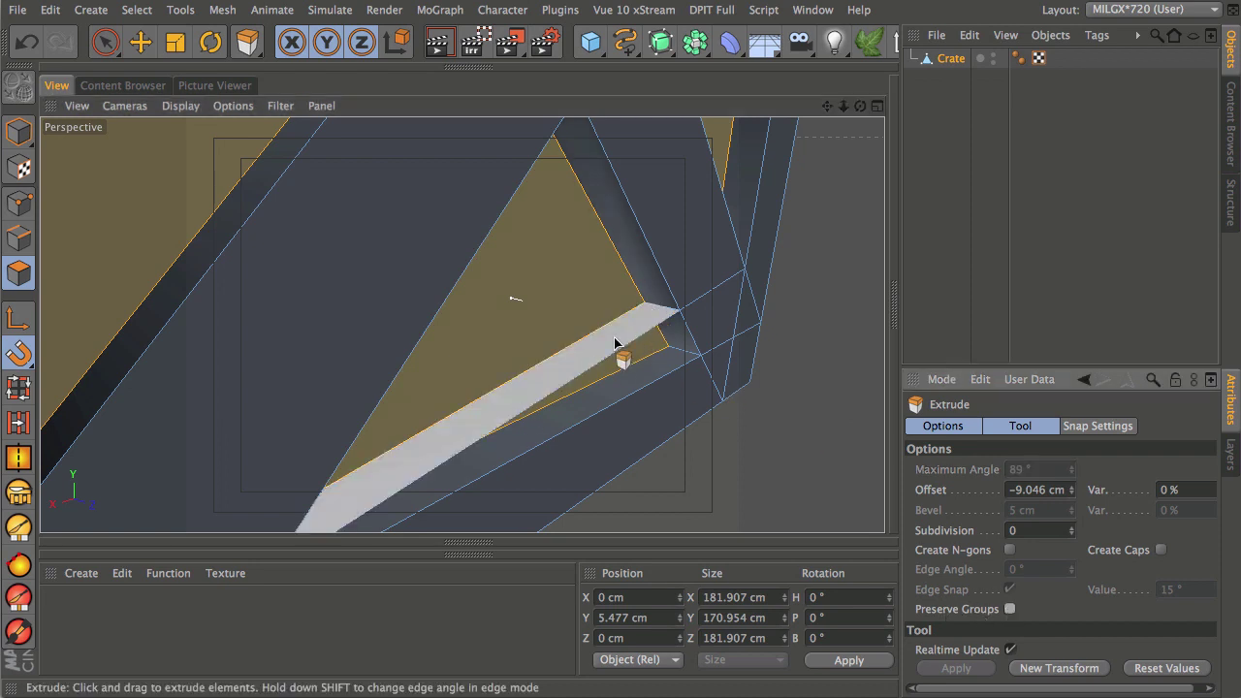
{"action": "left_click_drag", "start_coordinate": [631, 388], "coordinate": [621, 205], "text": "alt"}
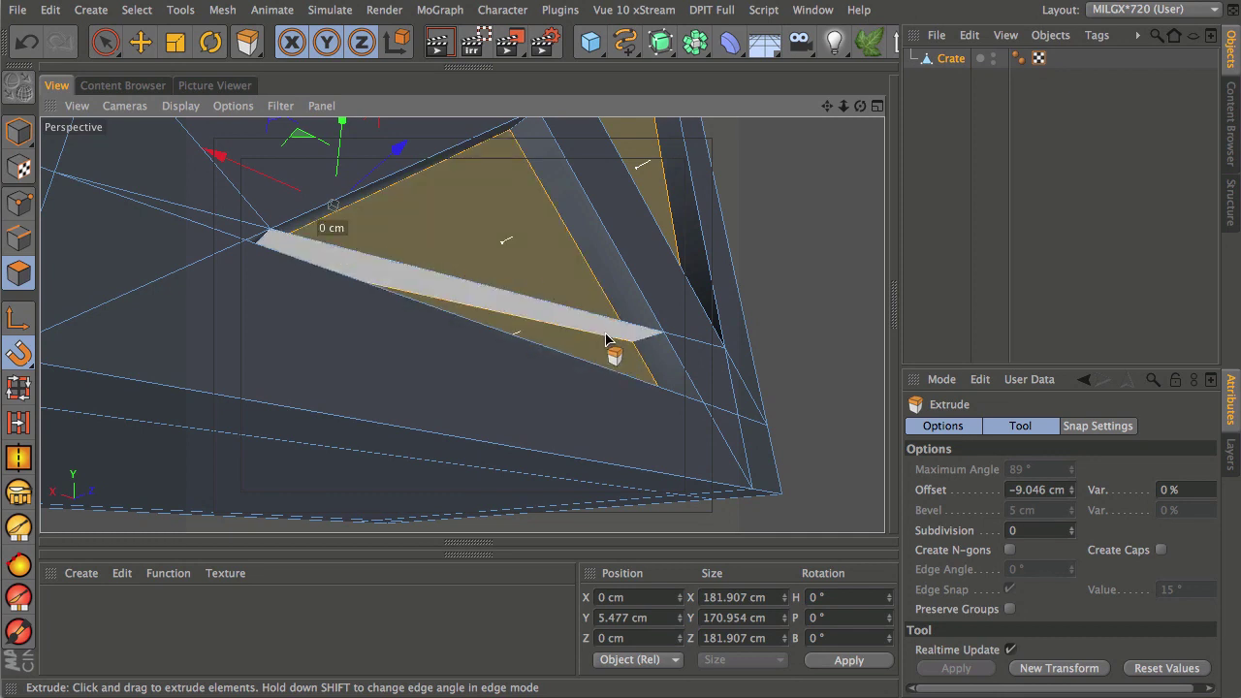
{"action": "left_click_drag", "start_coordinate": [586, 316], "coordinate": [798, 421], "text": "alt"}
{"action": "left_click", "coordinate": [1010, 609]}
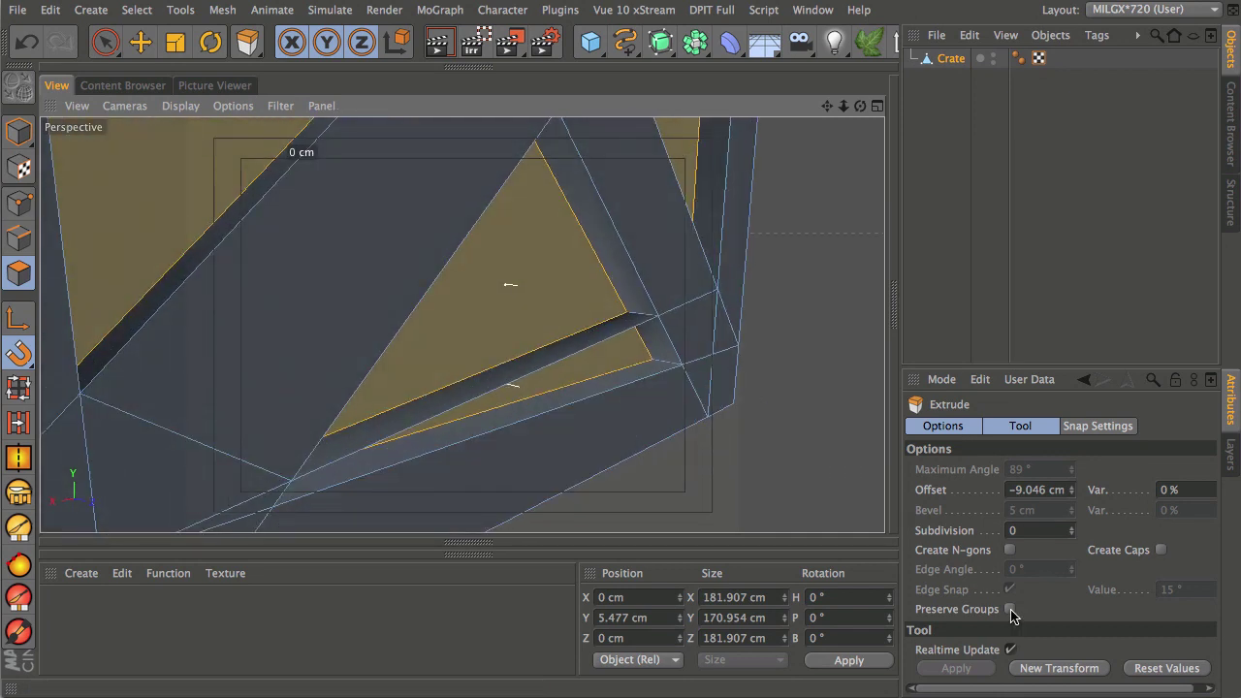
Step: End the extrusion and deselect all of the crate's polygons
{"action": "left_click_drag", "start_coordinate": [582, 313], "coordinate": [482, 371], "text": "alt"}
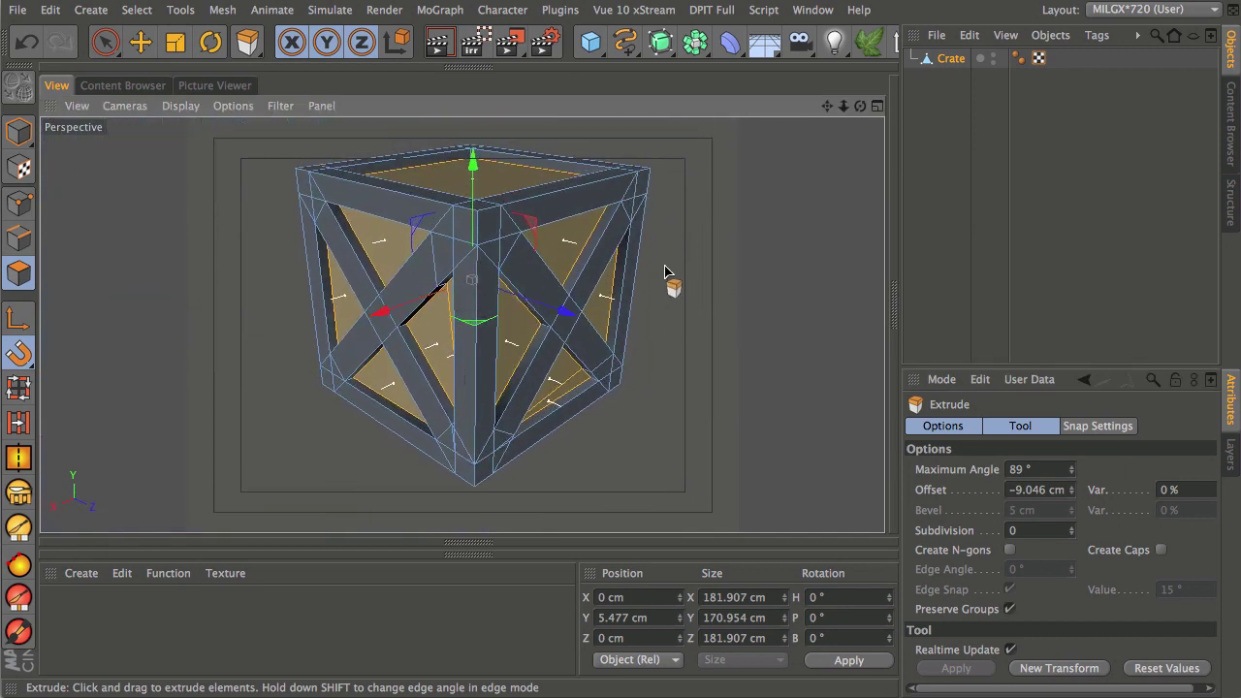
{"action": "key", "text": "space"}
{"action": "left_click", "coordinate": [713, 308]}
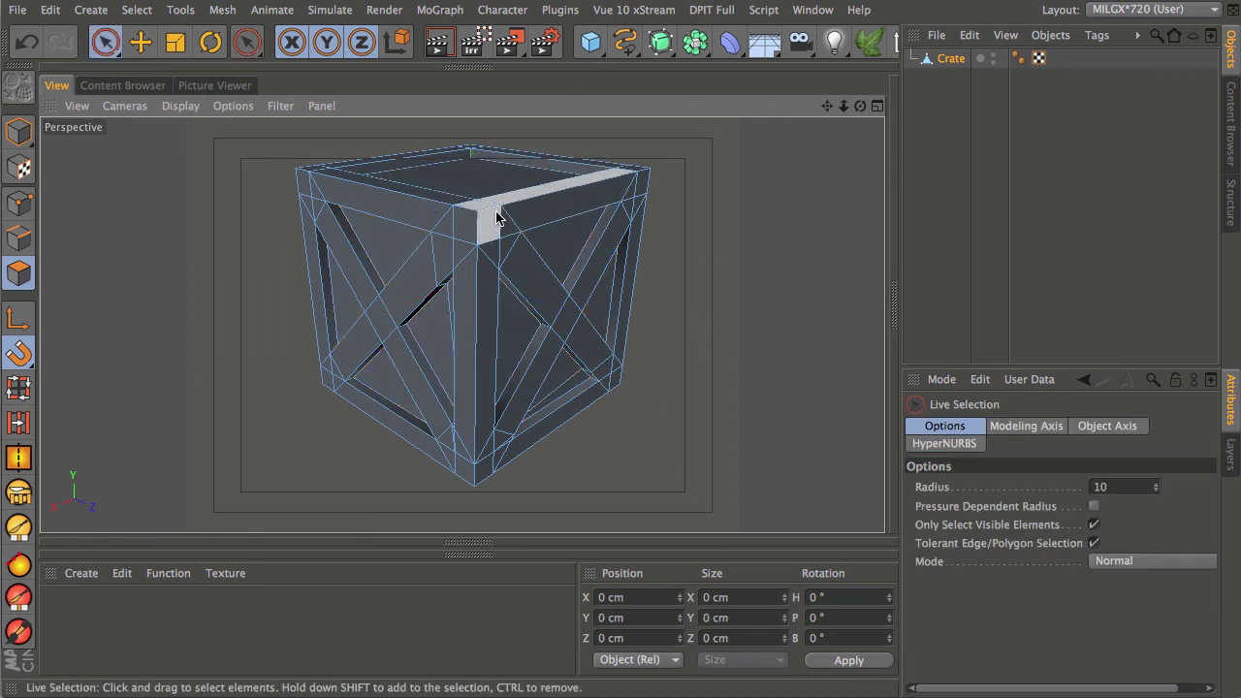
Step: Add a Sphere primitive with a radius of 5 cm and 6 segments
{"action": "left_click", "coordinate": [589, 56]}
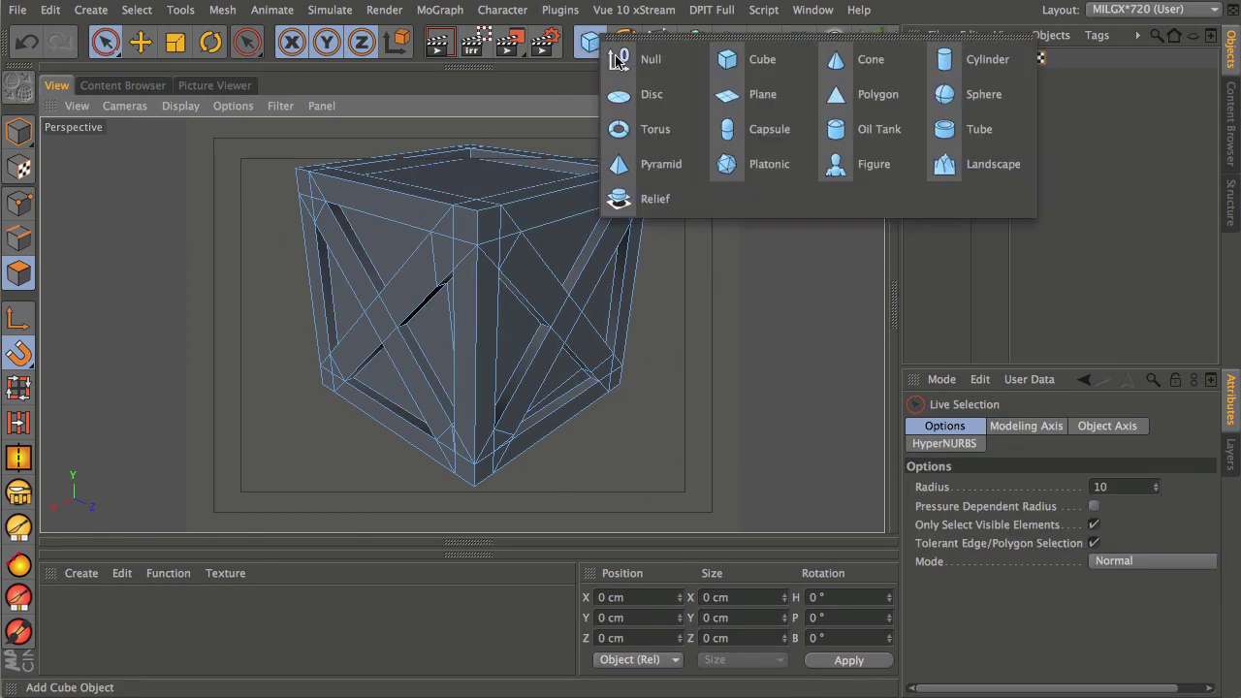
{"action": "left_click", "coordinate": [943, 93]}
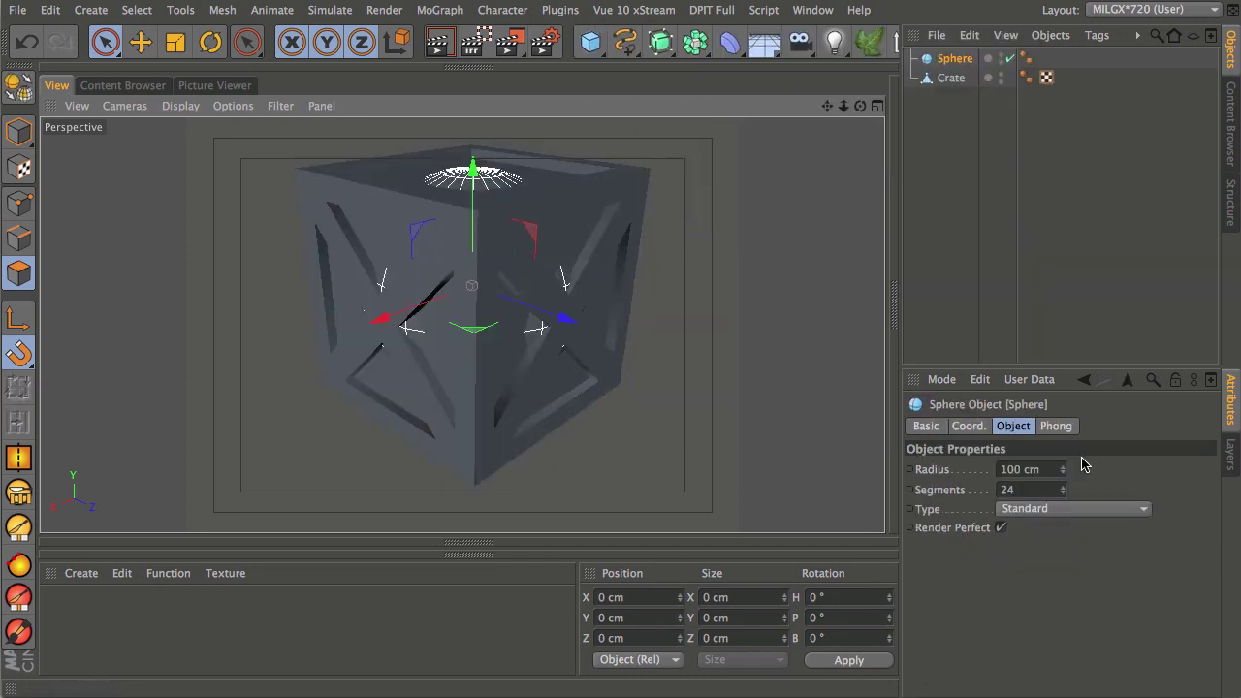
{"action": "left_click", "coordinate": [1038, 469]}
{"action": "type", "text": "5"}
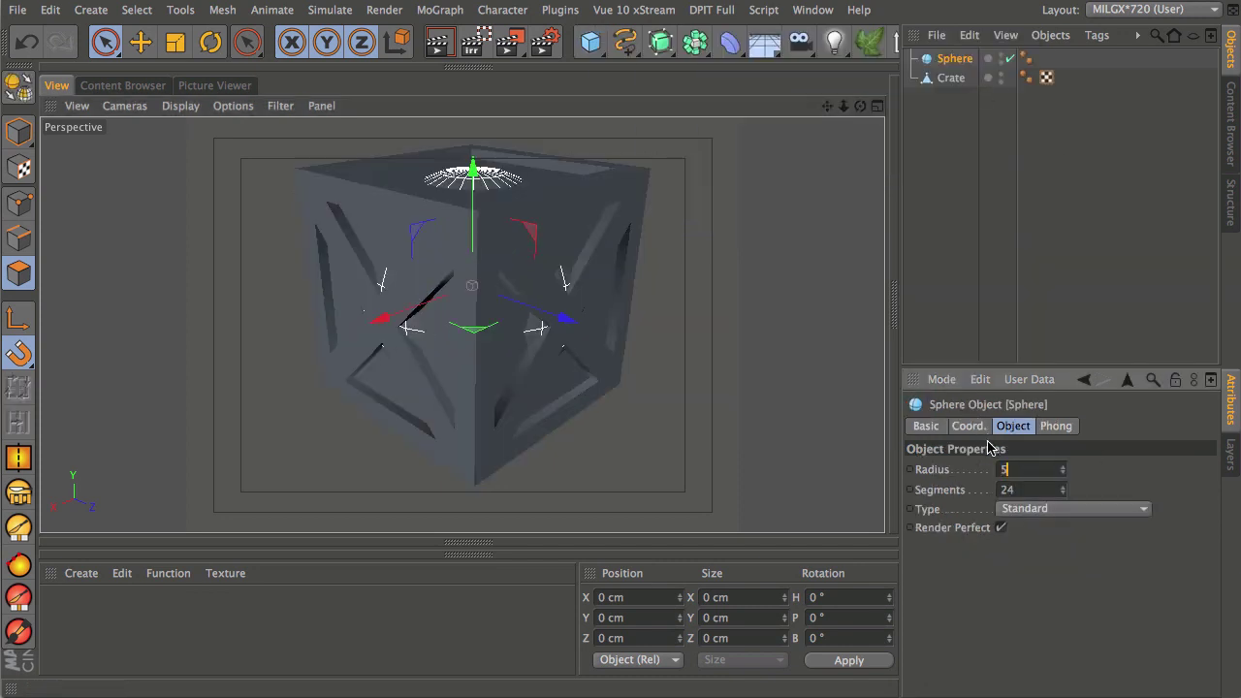
{"action": "left_click", "coordinate": [1021, 489]}
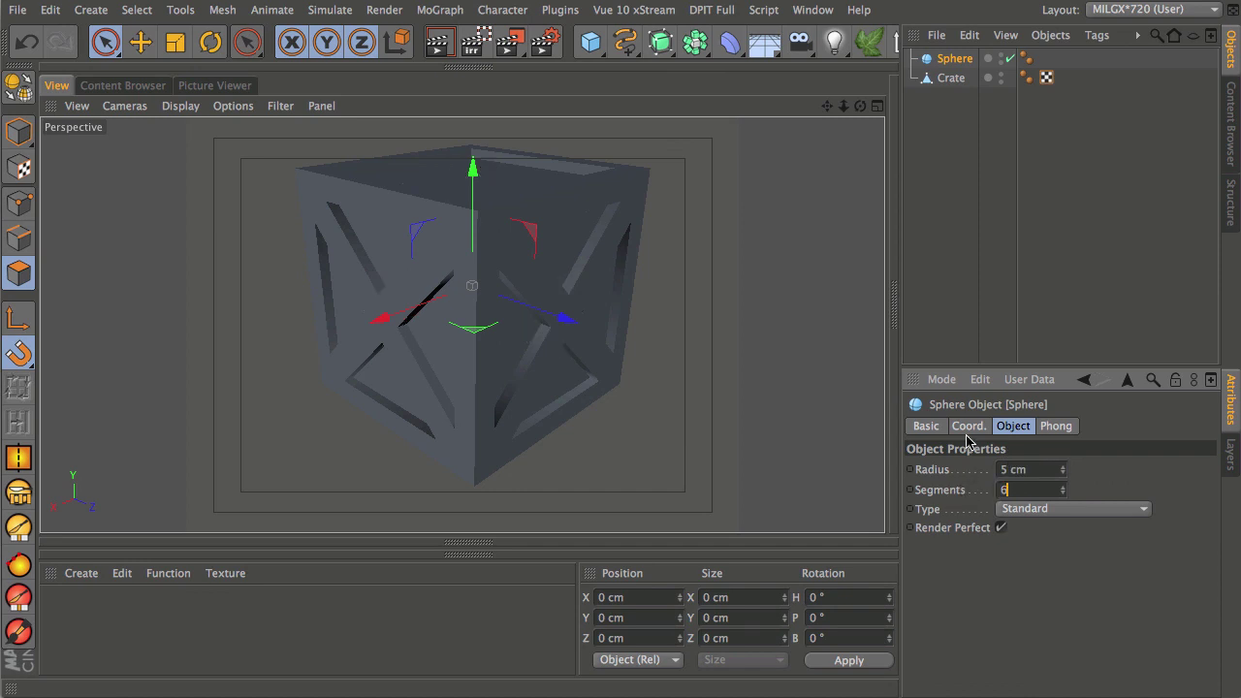
Step: Hide the Crate in both the editor and the renderer, and frame the small sphere
{"action": "left_click", "coordinate": [998, 77]}
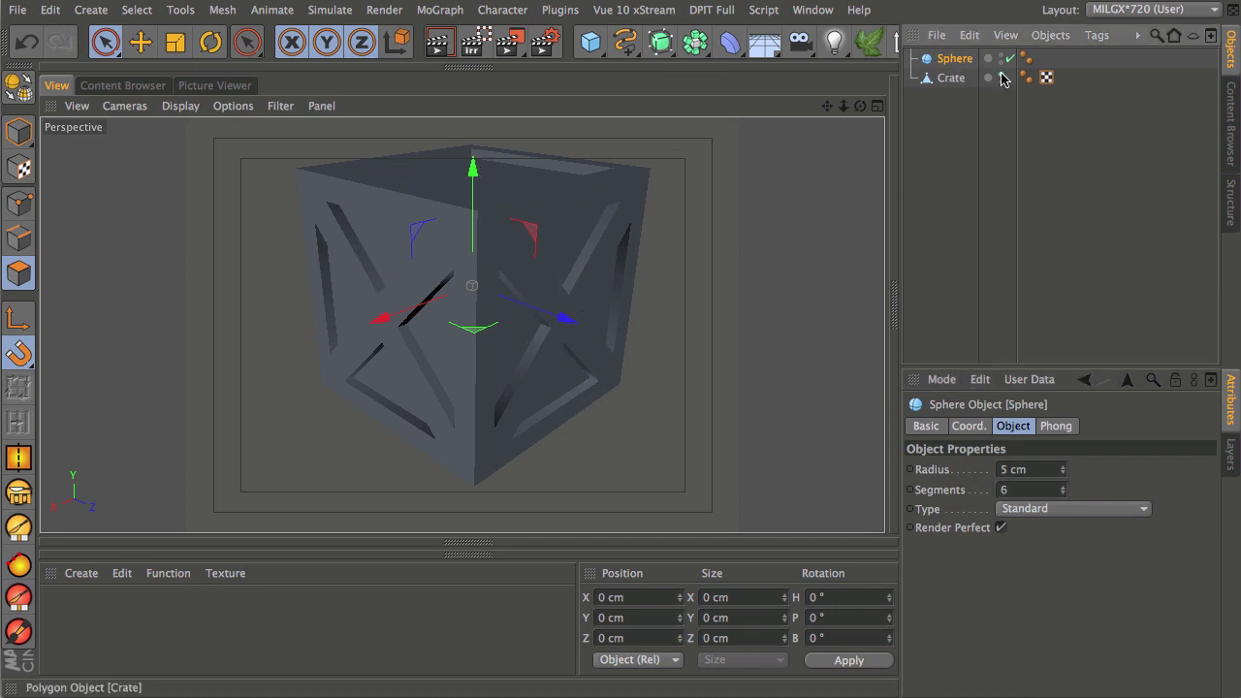
{"action": "left_click", "coordinate": [999, 77]}
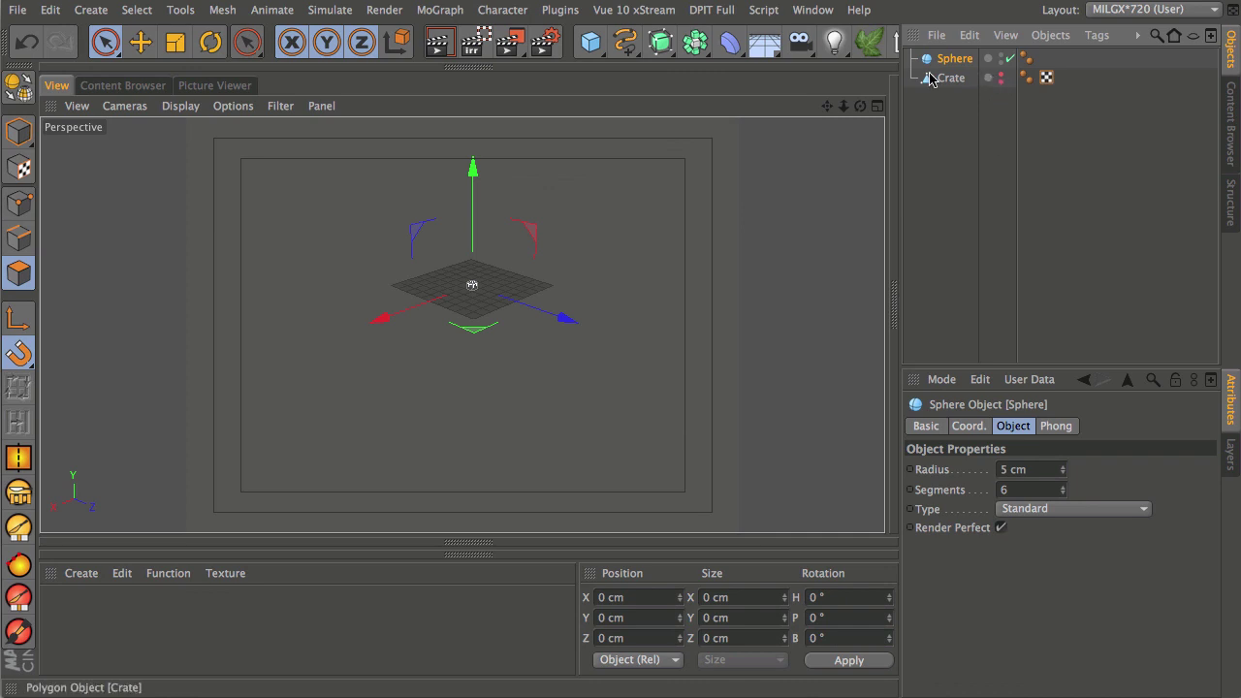
{"action": "key", "text": "h"}
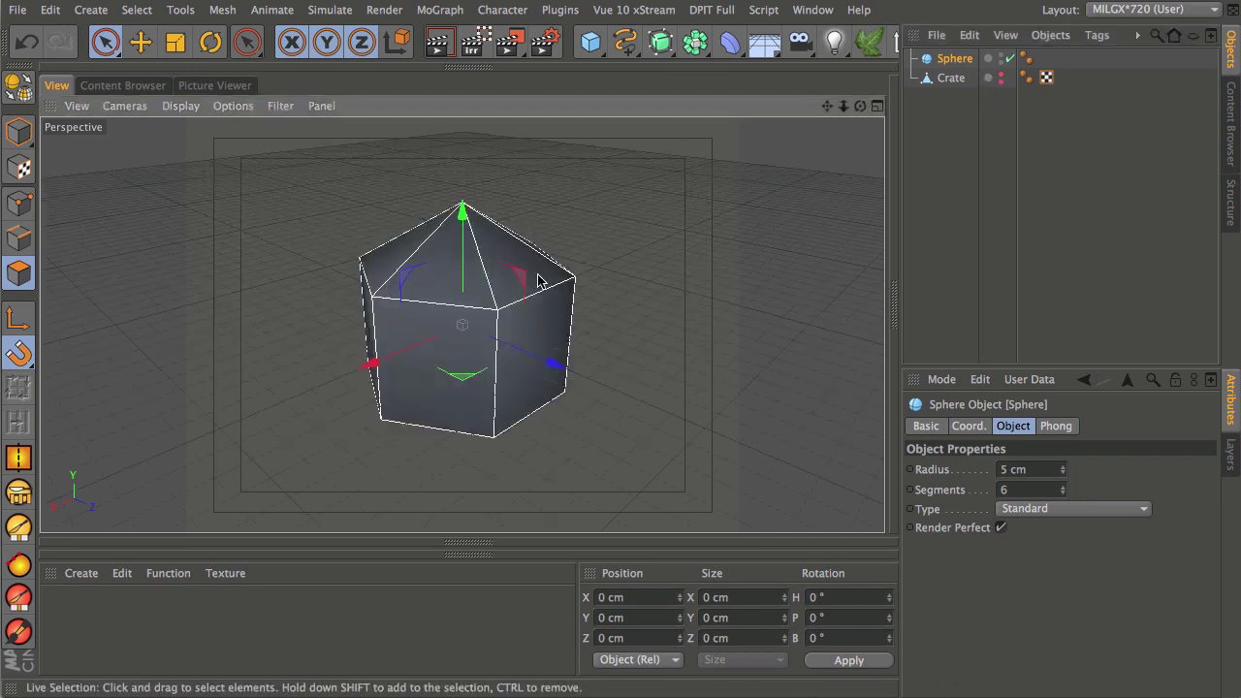
{"action": "left_click_drag", "start_coordinate": [435, 395], "coordinate": [466, 338], "text": "alt"}
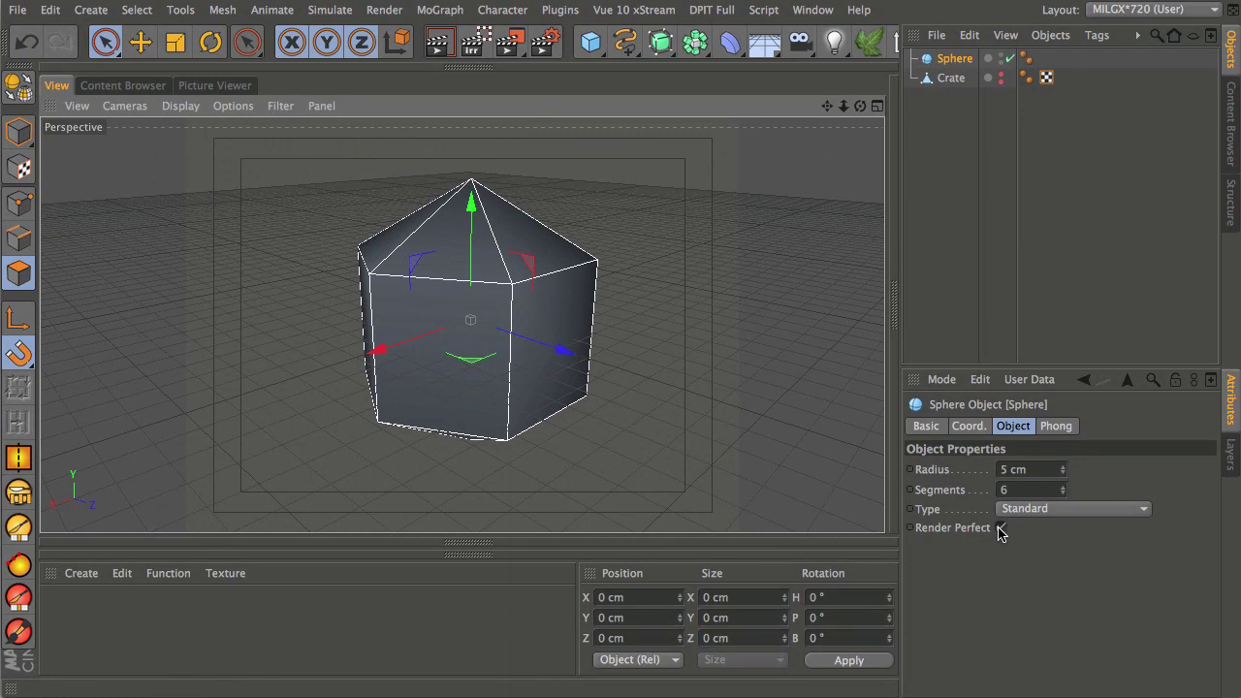
Step: Render the view to compare the sphere's rendered shape with its six-segment mesh while Render Perfect is on
{"action": "left_click", "coordinate": [438, 42]}
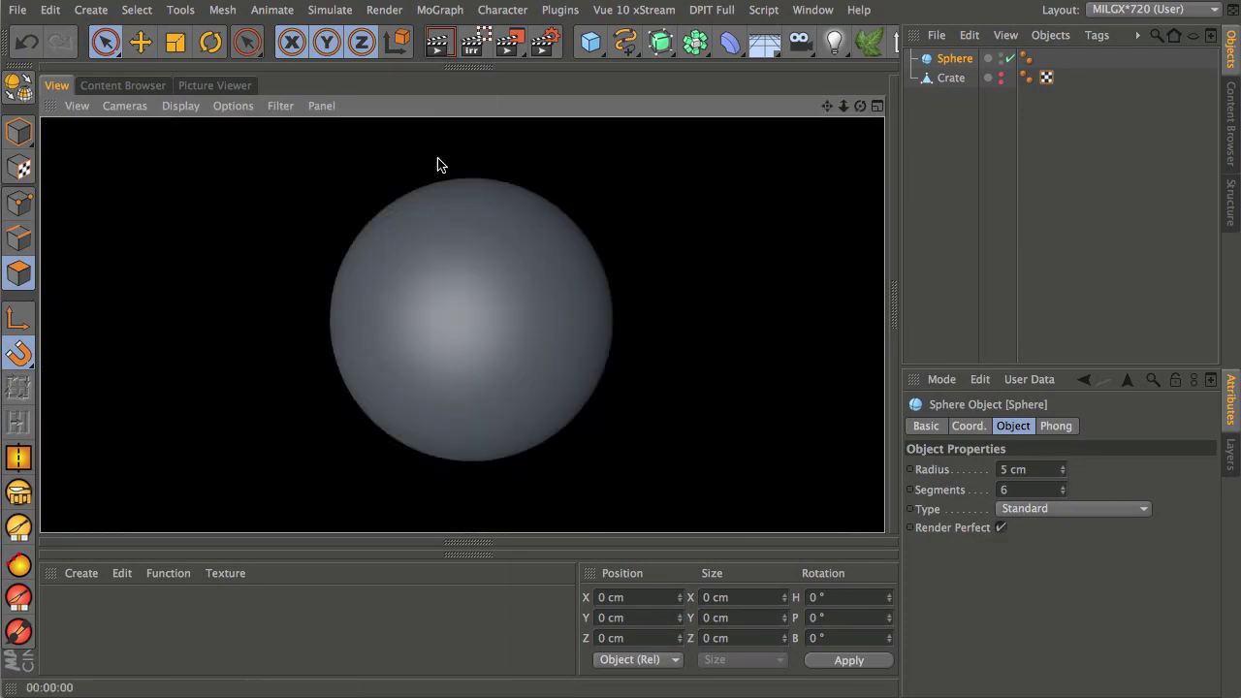
{"action": "left_click", "coordinate": [379, 219]}
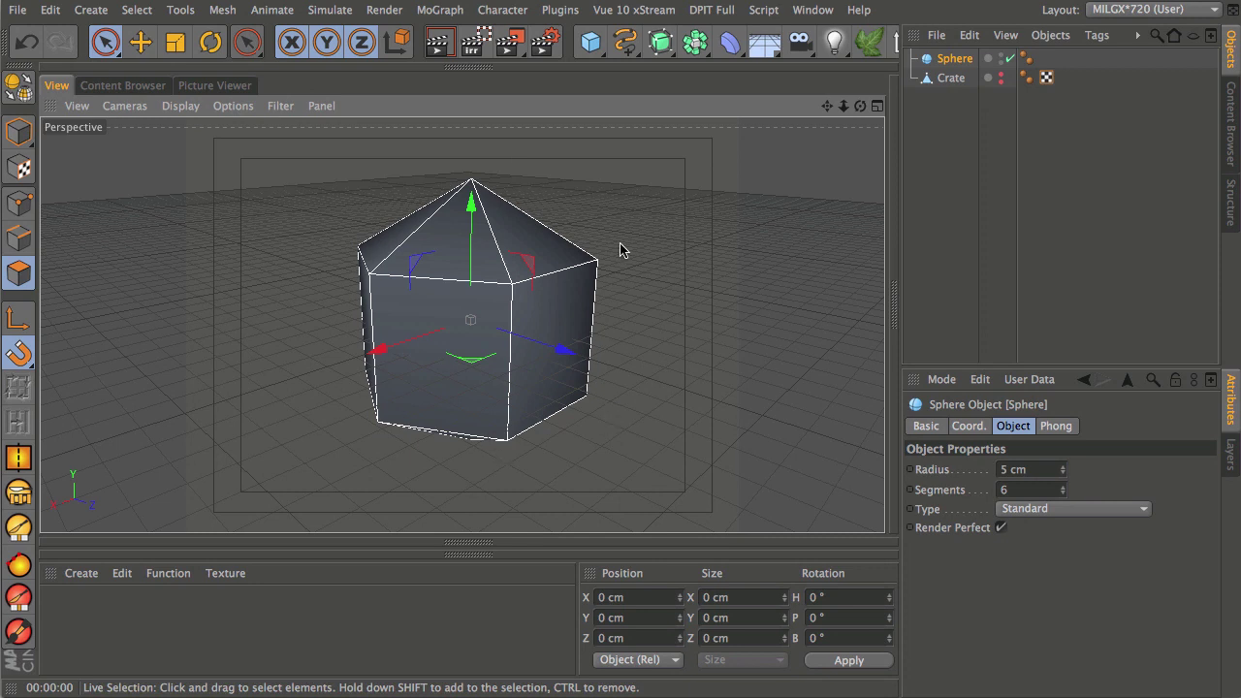
{"action": "left_click", "coordinate": [437, 41]}
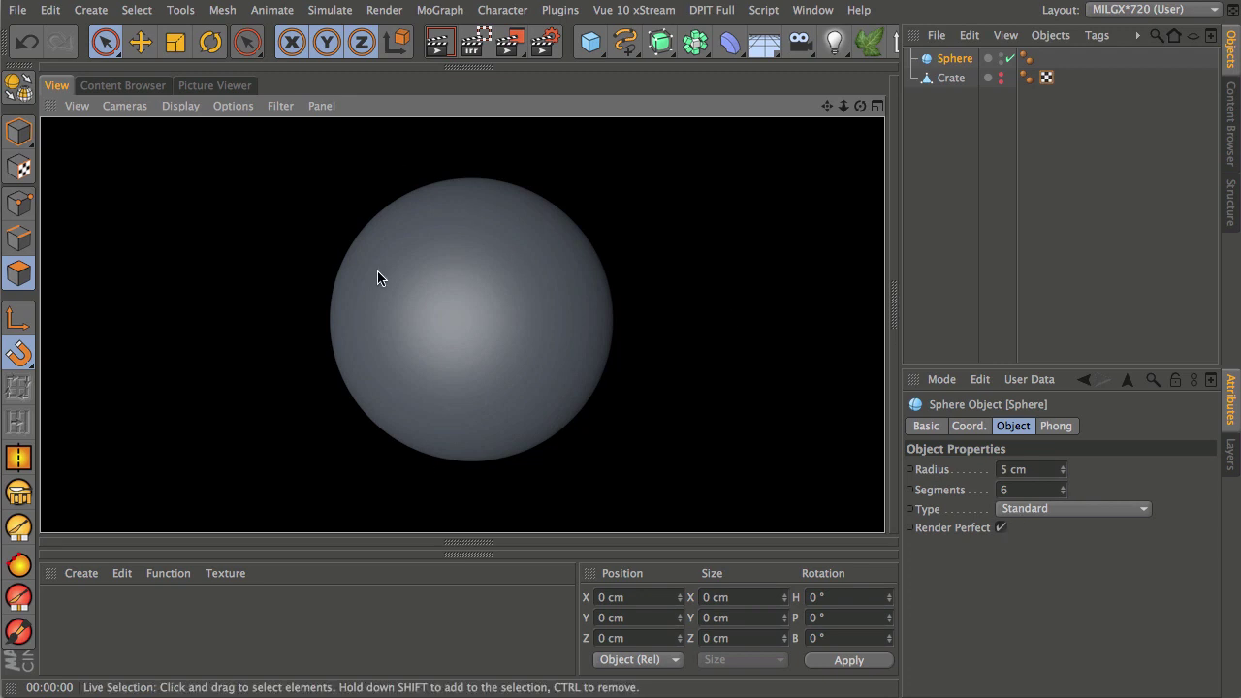
{"action": "left_click", "coordinate": [527, 206]}
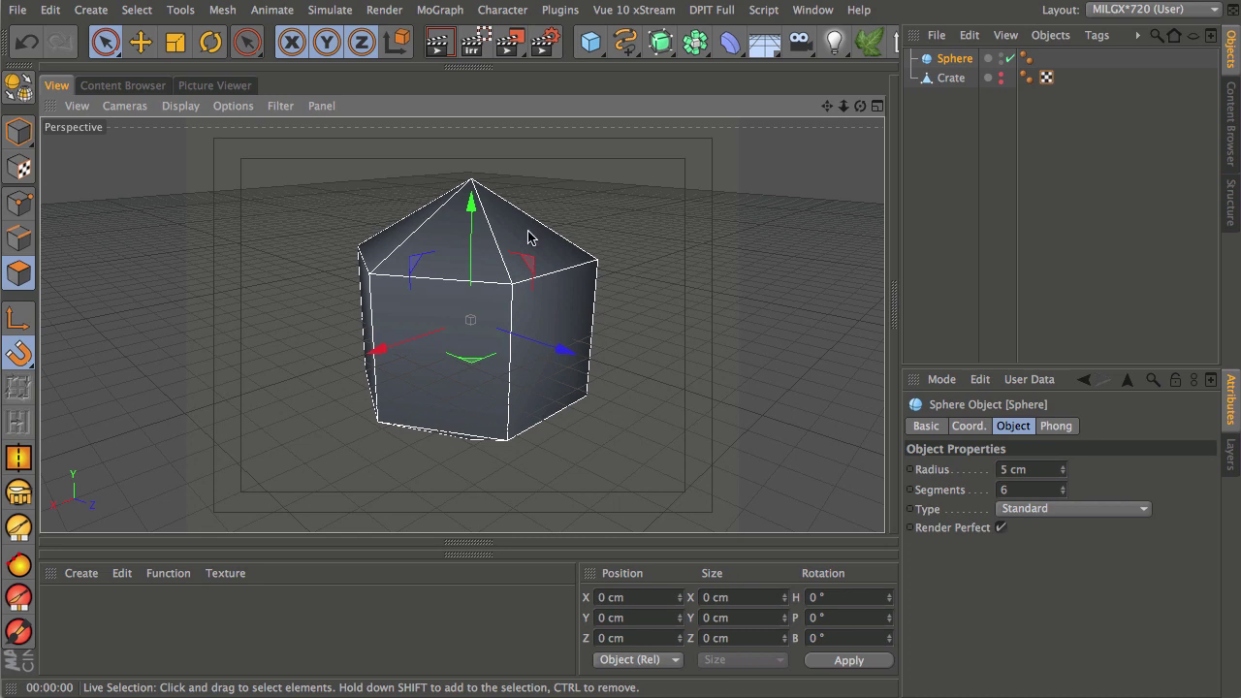
{"action": "left_click_drag", "start_coordinate": [505, 336], "coordinate": [477, 349], "text": "alt"}
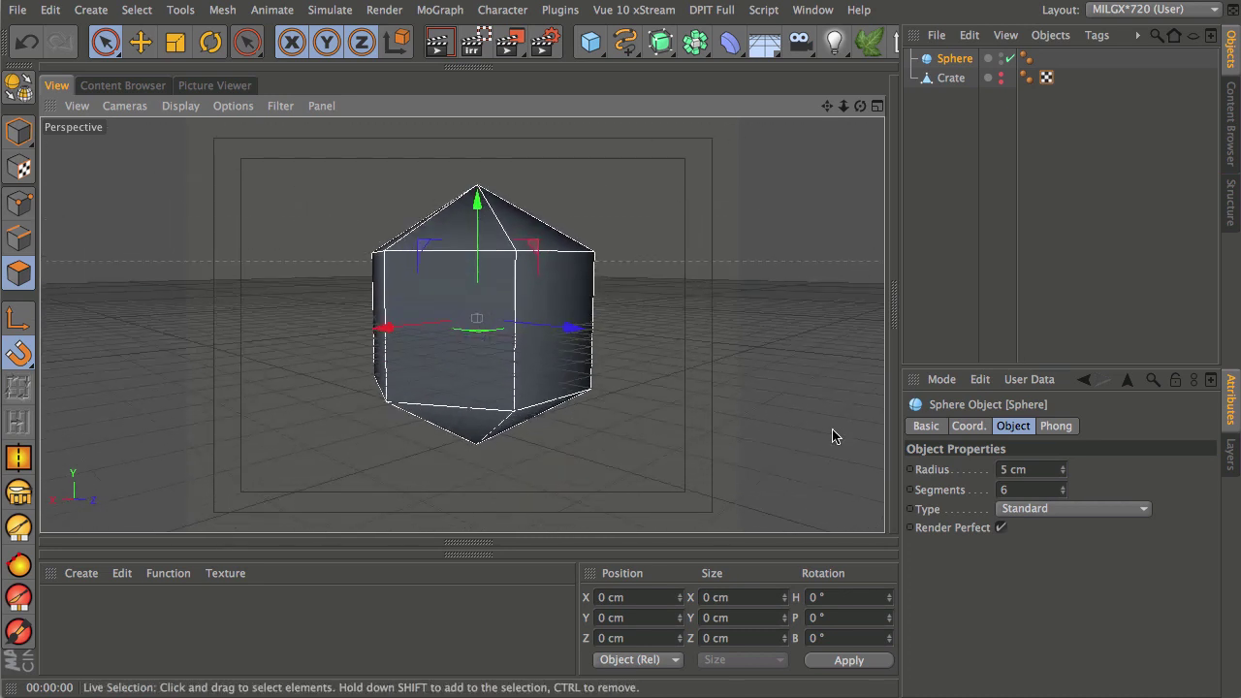
Step: Disable Render Perfect on the sphere and set its type to Hemisphere
{"action": "left_click", "coordinate": [1000, 528]}
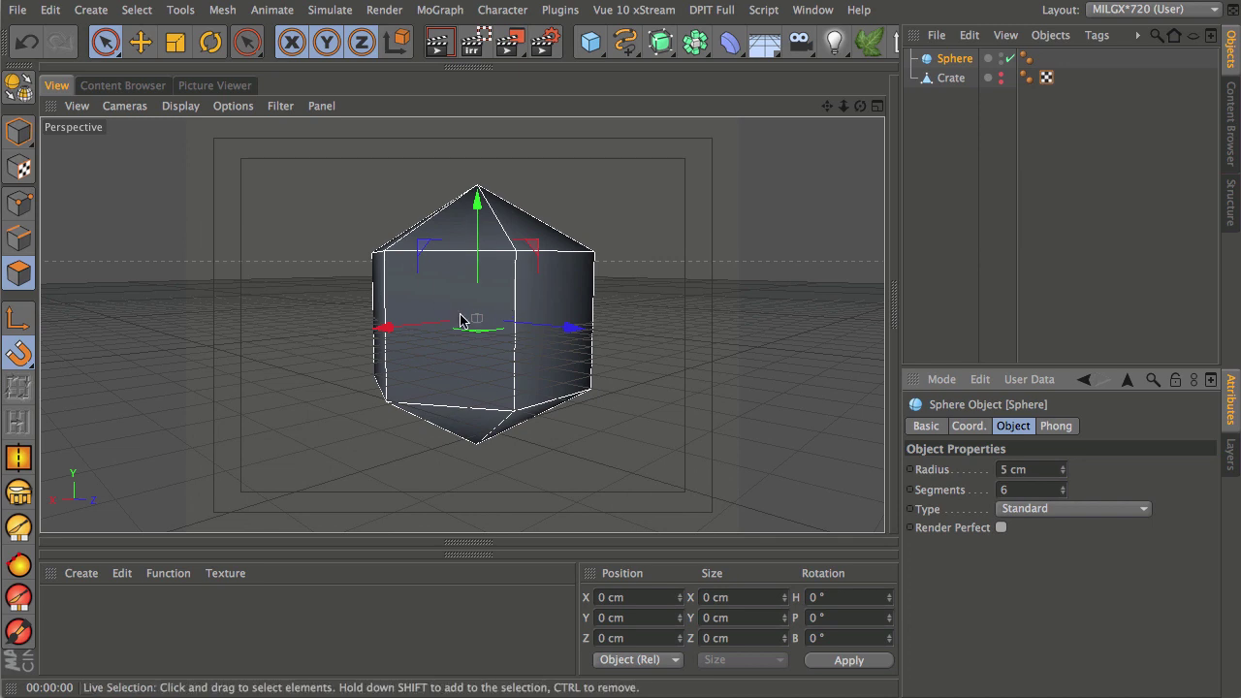
{"action": "left_click", "coordinate": [1042, 511]}
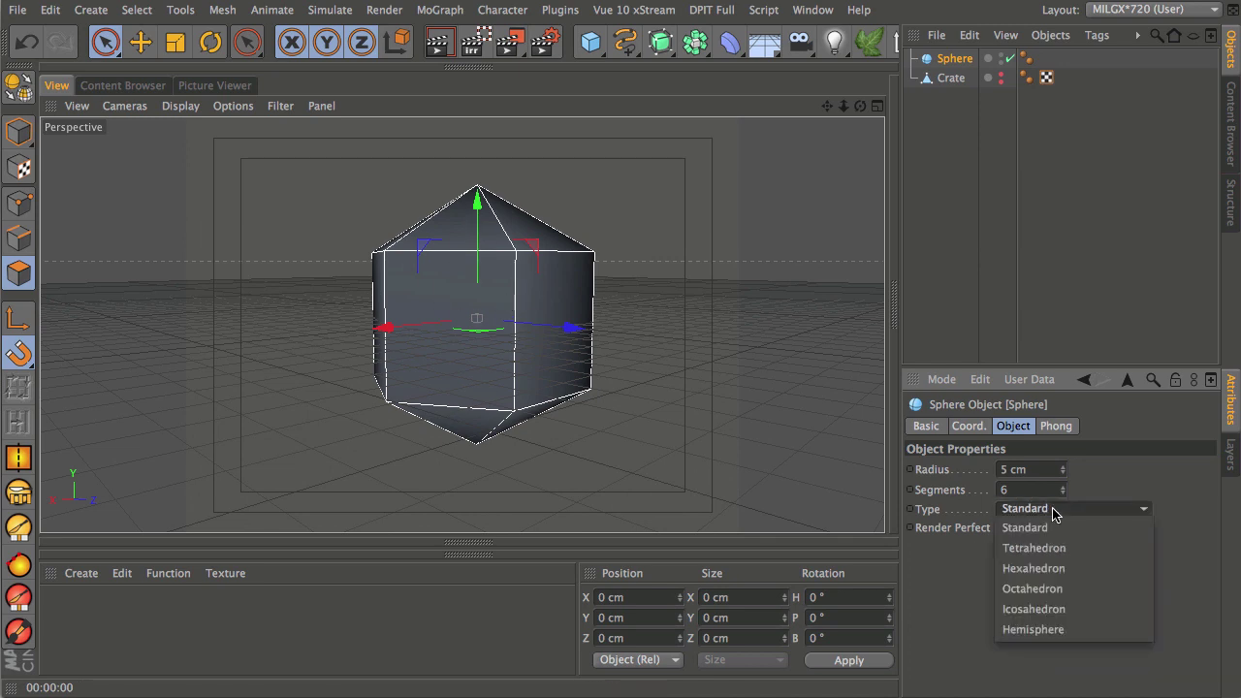
{"action": "left_click", "coordinate": [1053, 630]}
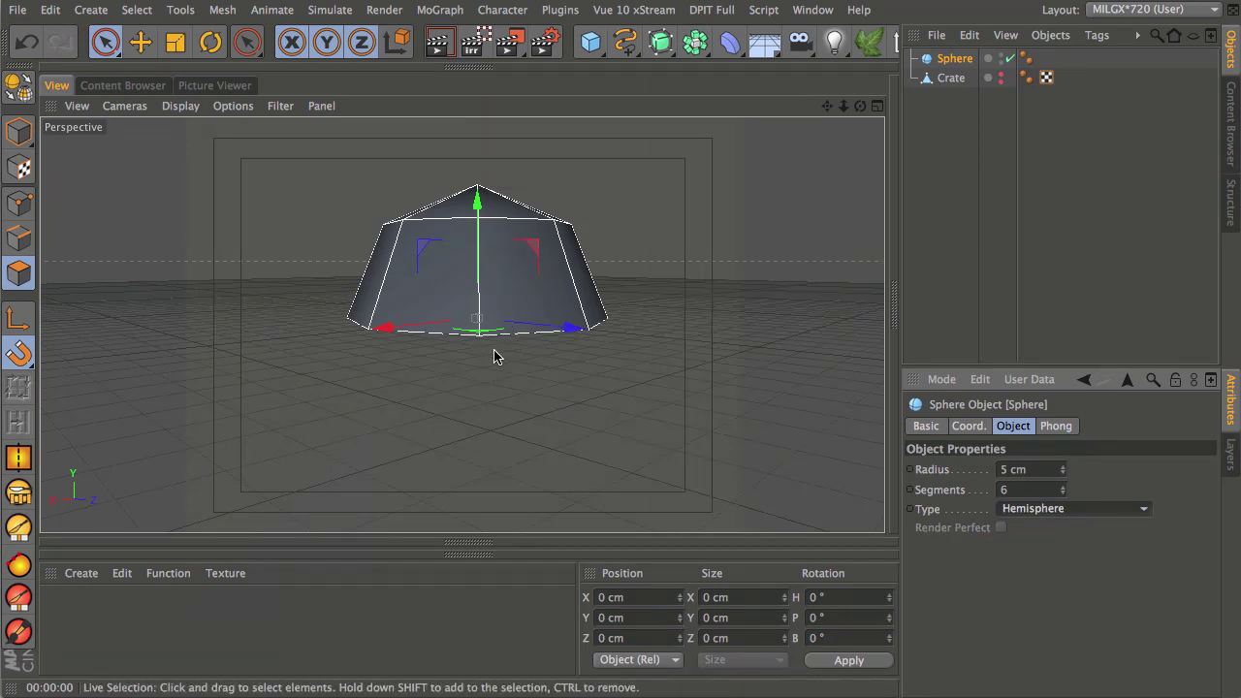
Step: Make the hemisphere editable and flatten it along Y to a height of about 1.44 cm
{"action": "left_click_drag", "start_coordinate": [489, 248], "coordinate": [495, 287], "text": "alt"}
{"action": "left_click_drag", "start_coordinate": [484, 338], "coordinate": [485, 287], "text": "alt"}
{"action": "key", "text": "t"}
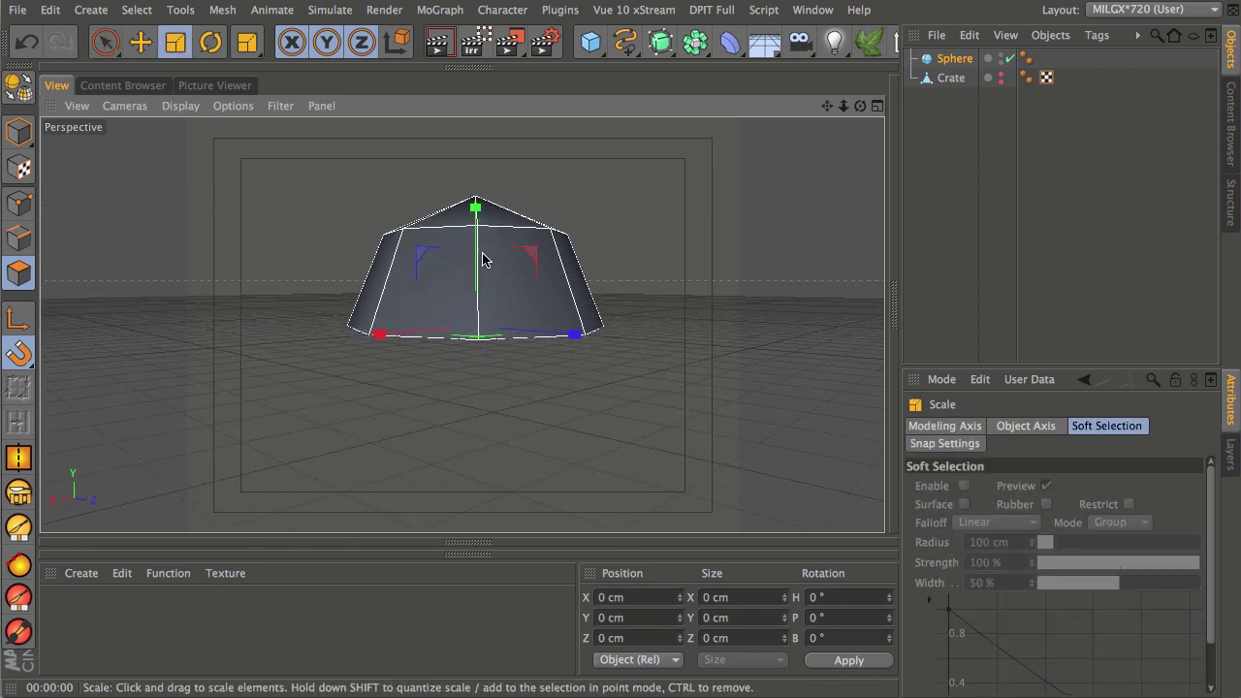
{"action": "left_click", "coordinate": [18, 87]}
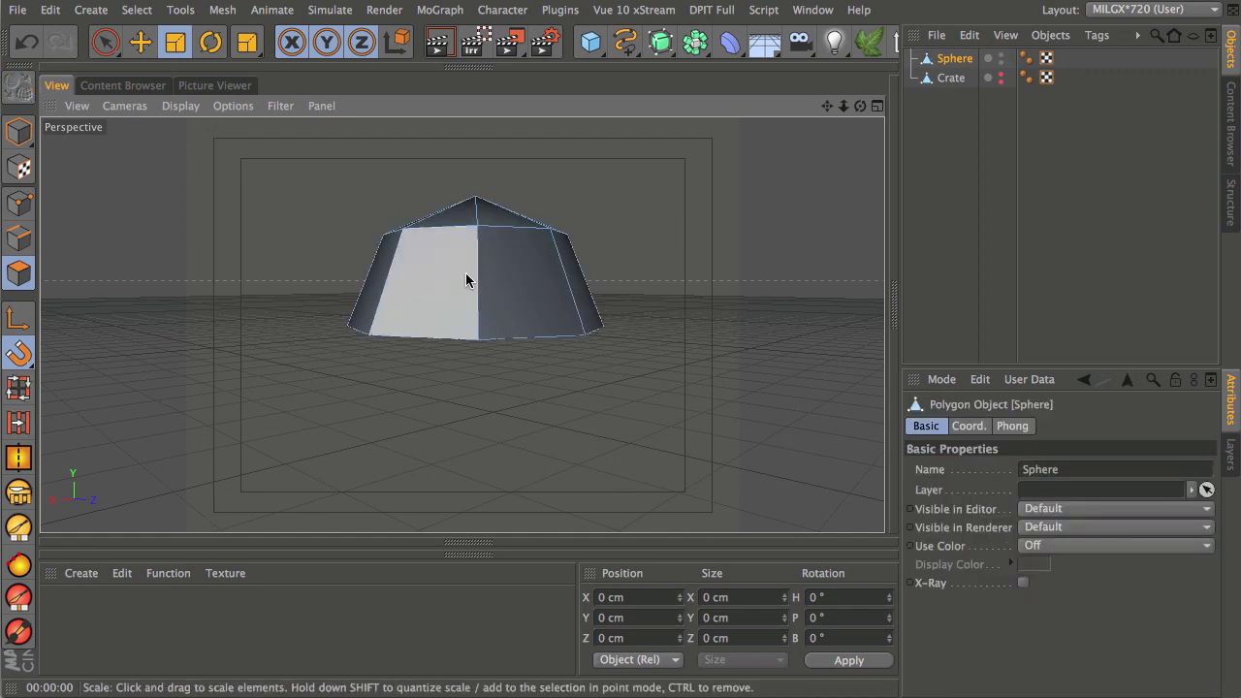
{"action": "left_click", "coordinate": [18, 131]}
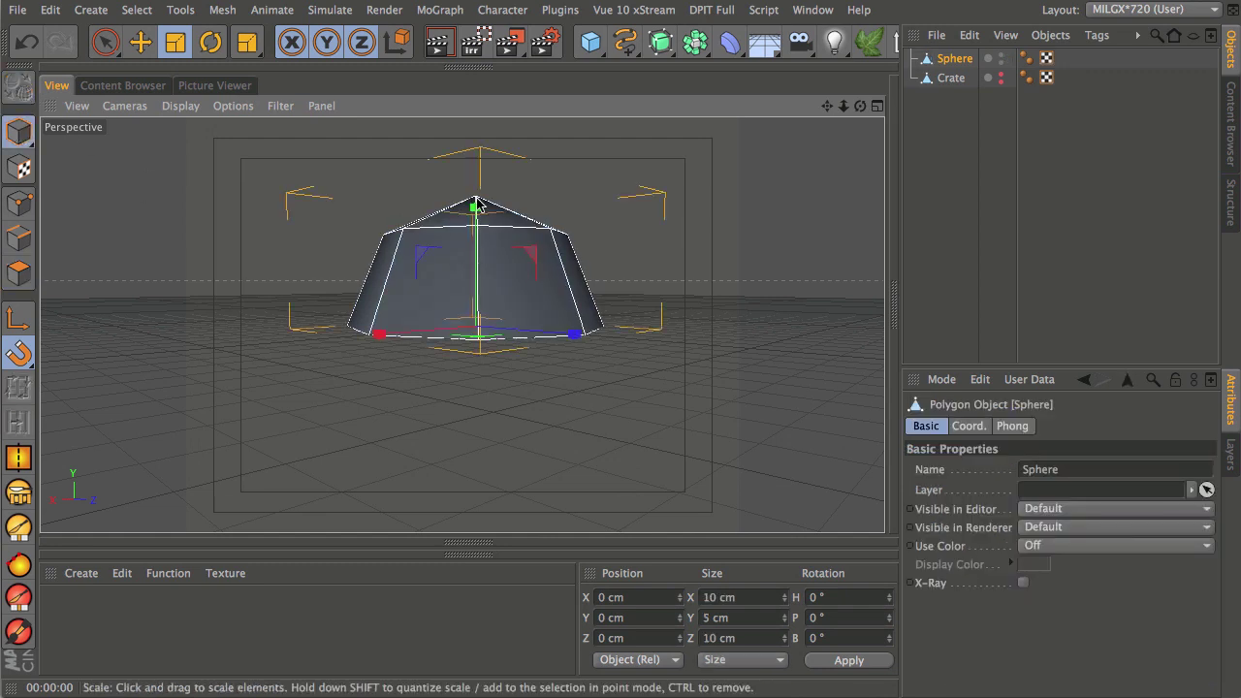
{"action": "left_click_drag", "start_coordinate": [475, 207], "coordinate": [472, 296]}
{"action": "left_click_drag", "start_coordinate": [507, 352], "coordinate": [496, 317], "text": "alt"}
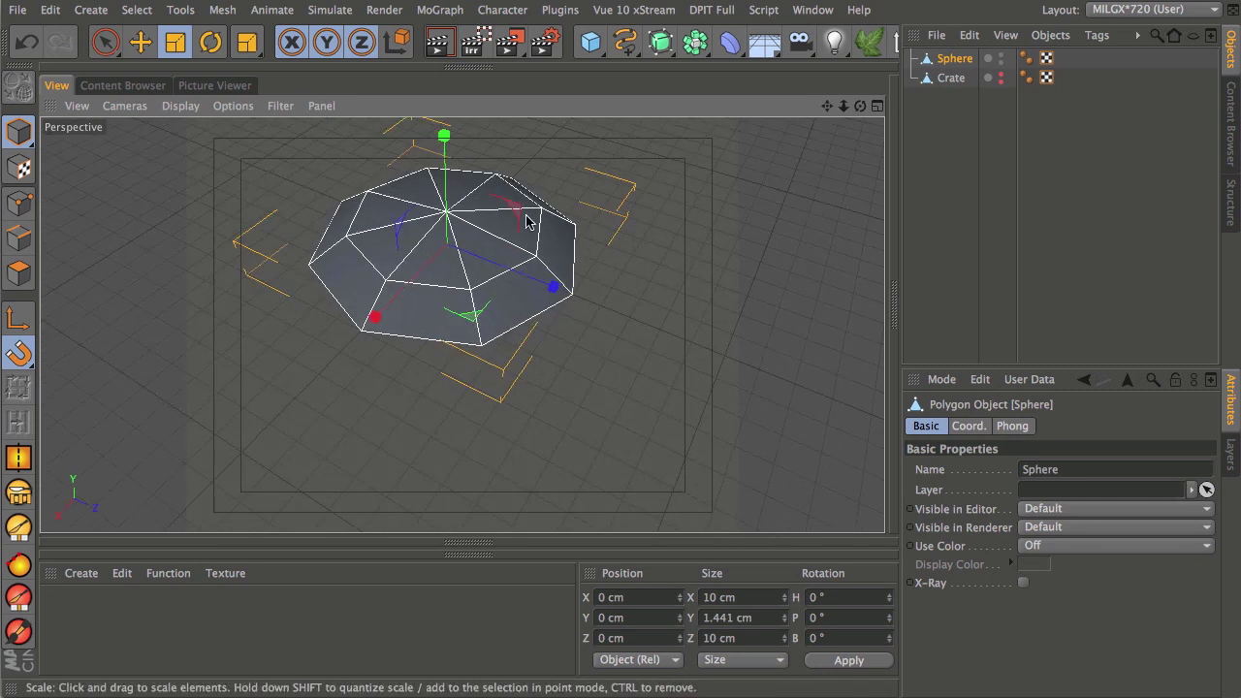
Step: Select the dome's middle edge loop and scale it outward in X and Z to about 8.9 cm
{"action": "left_click_drag", "start_coordinate": [484, 316], "coordinate": [443, 341], "text": "alt"}
{"action": "left_click", "coordinate": [25, 239]}
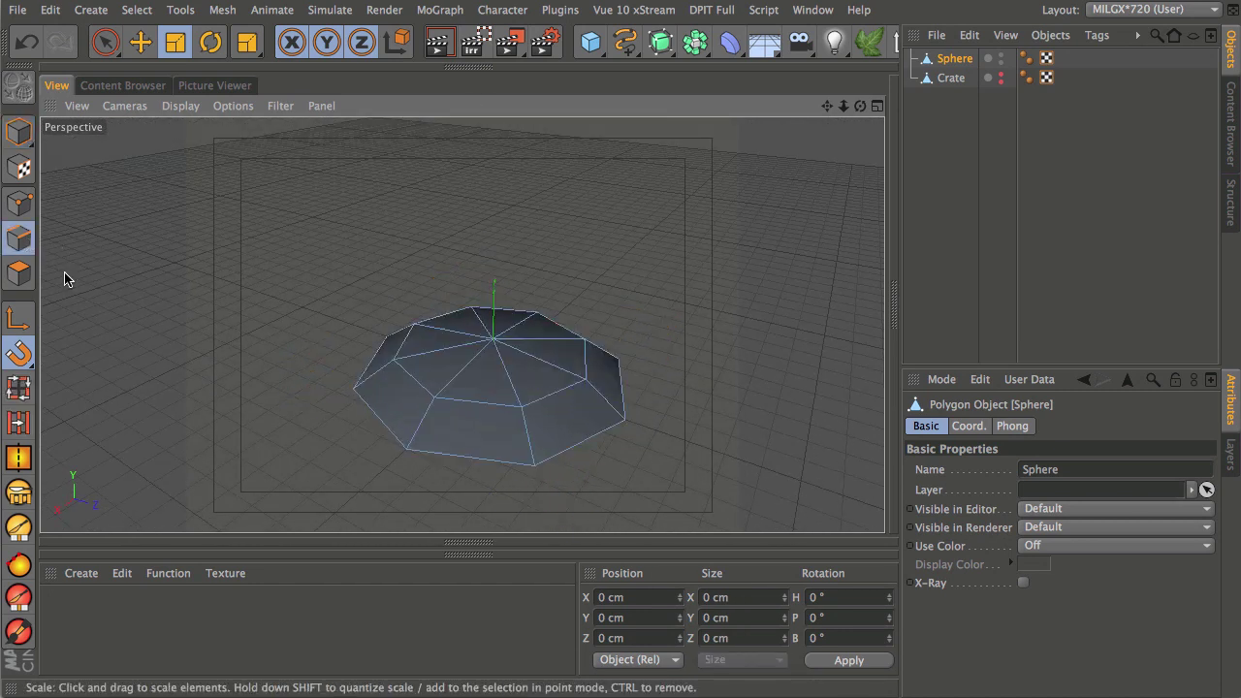
{"action": "key", "text": "u"}
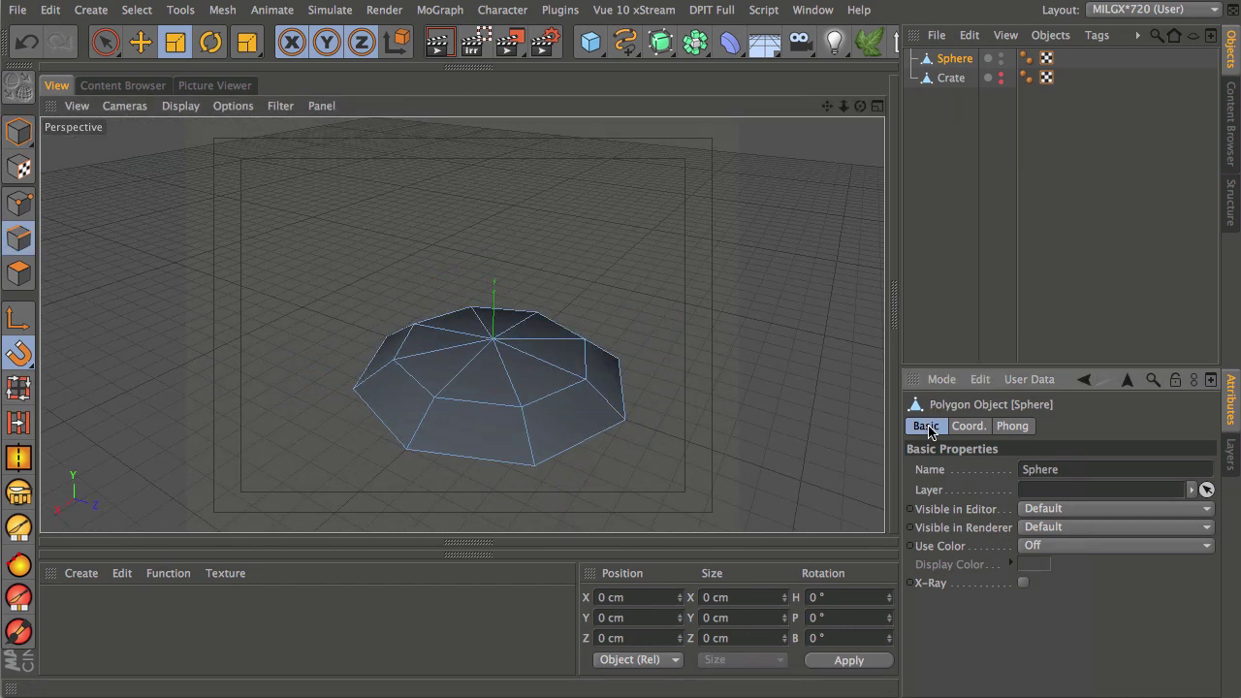
{"action": "key", "text": "l"}
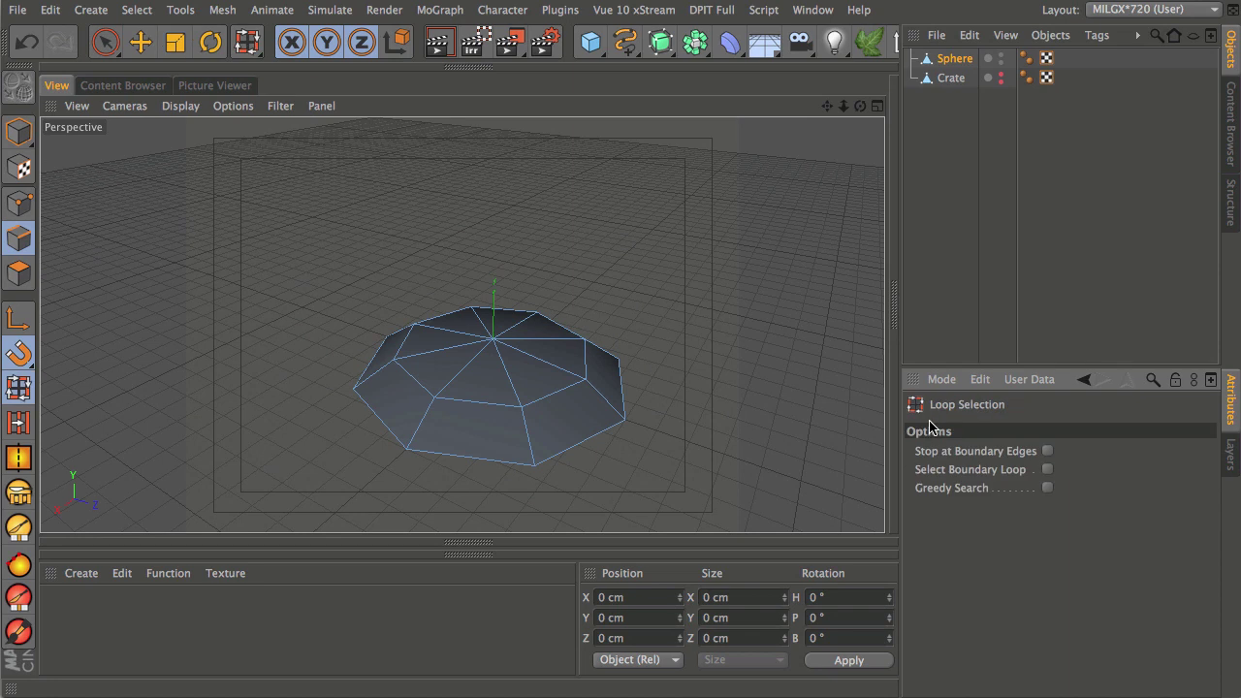
{"action": "left_click", "coordinate": [554, 398]}
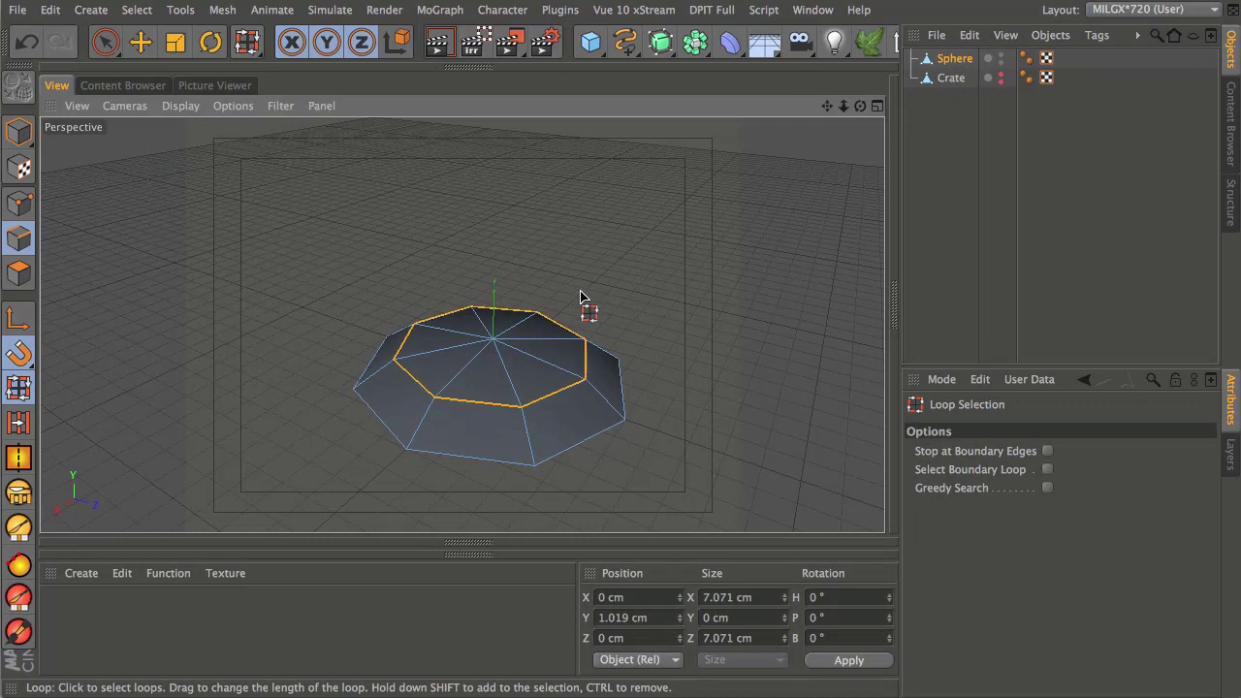
{"action": "key", "text": "t"}
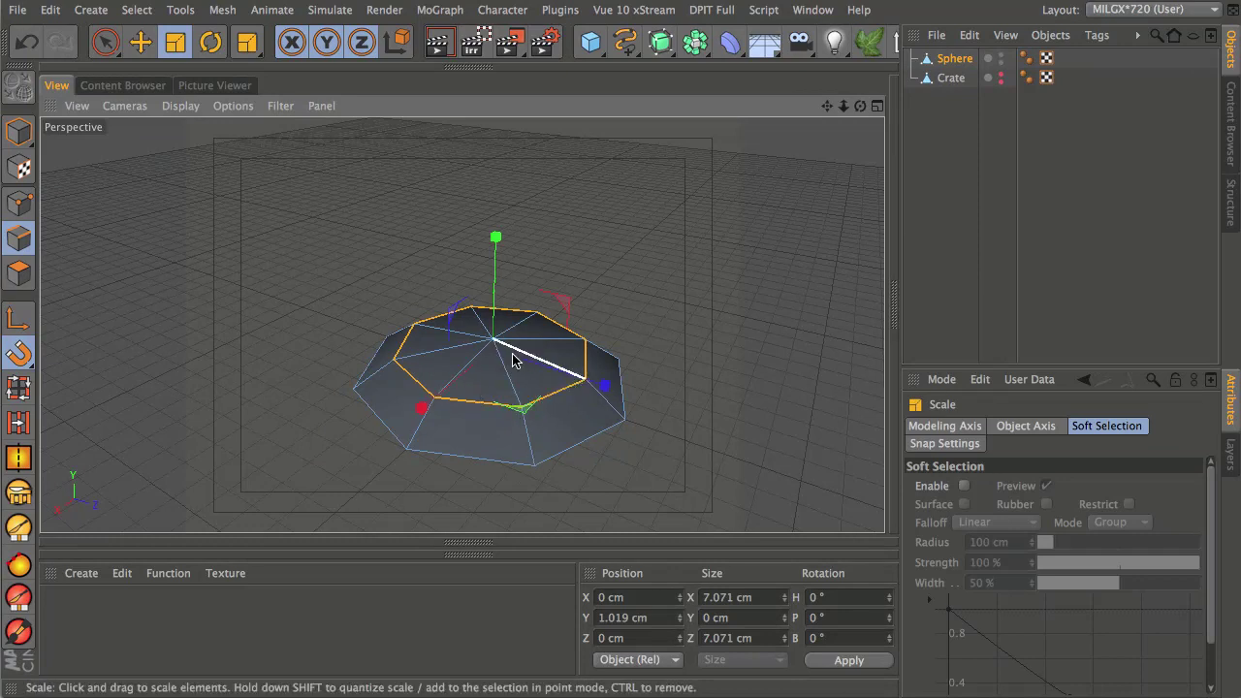
{"action": "left_click_drag", "start_coordinate": [524, 413], "coordinate": [747, 388]}
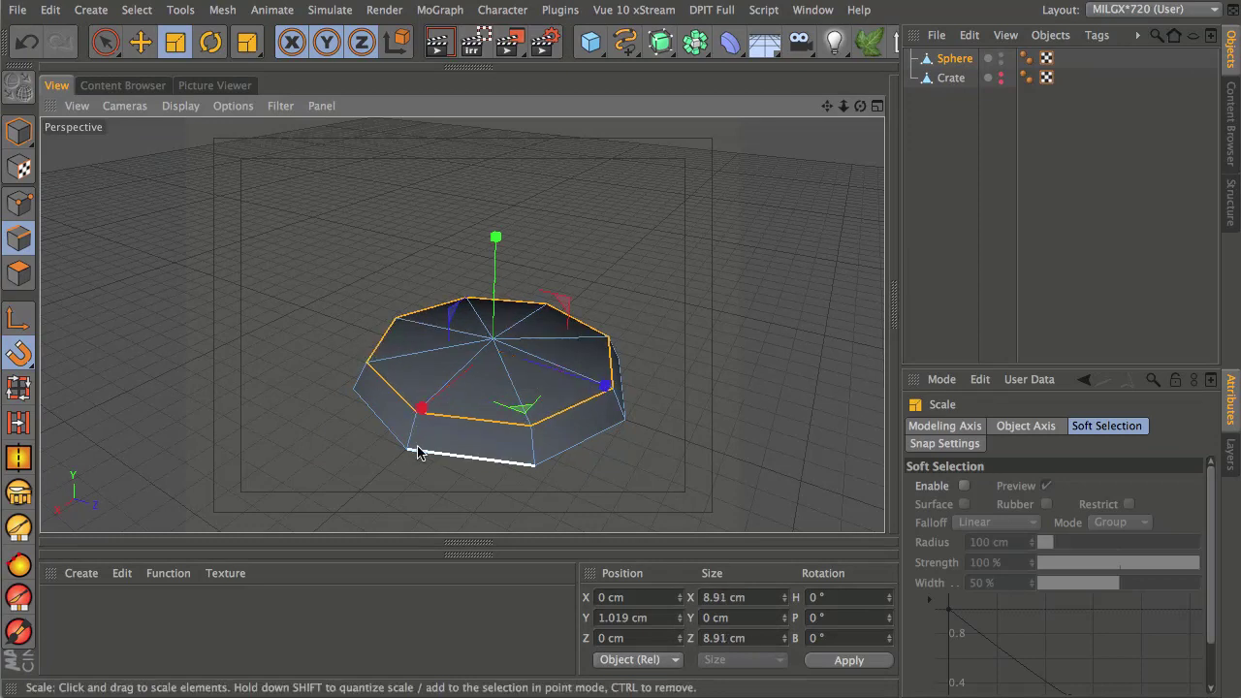
Step: In the Top view, scale the selected edge loop in X and Z out to the dome's rim, about 9.99 cm
{"action": "middle_click", "coordinate": [582, 296]}
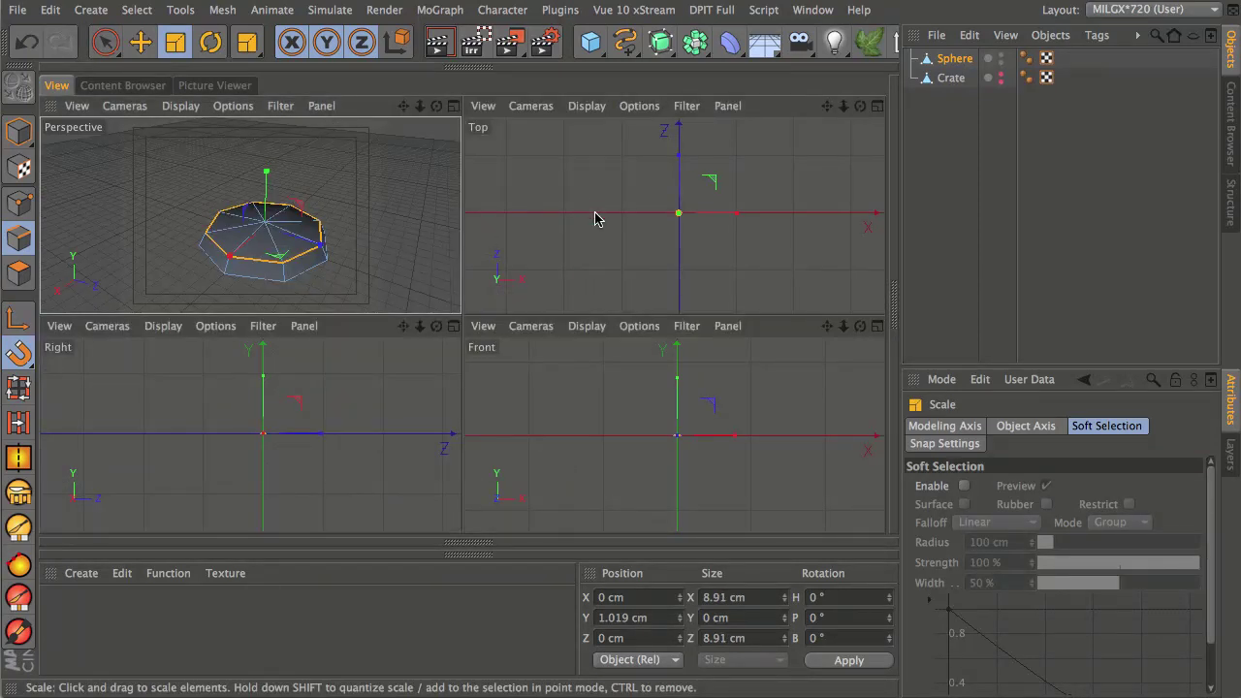
{"action": "middle_click", "coordinate": [598, 212]}
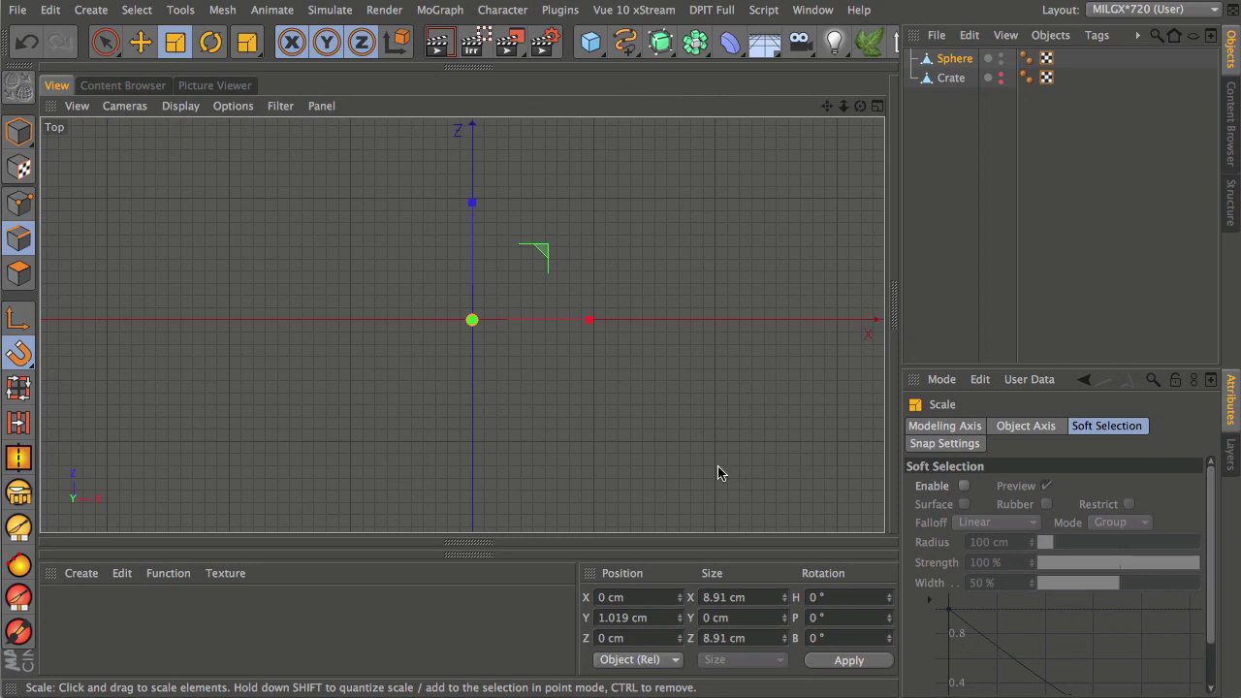
{"action": "left_click_drag", "start_coordinate": [472, 320], "coordinate": [1045, 5]}
{"action": "key", "text": "s"}
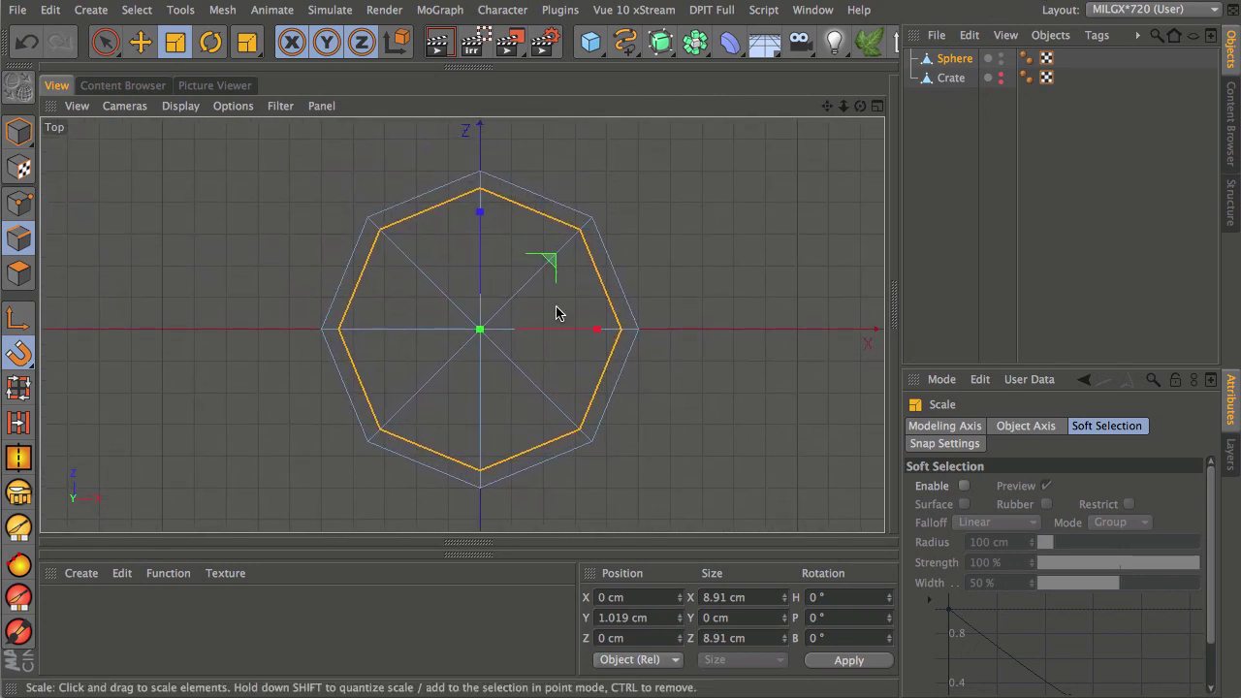
{"action": "left_click_drag", "start_coordinate": [561, 266], "coordinate": [665, 182]}
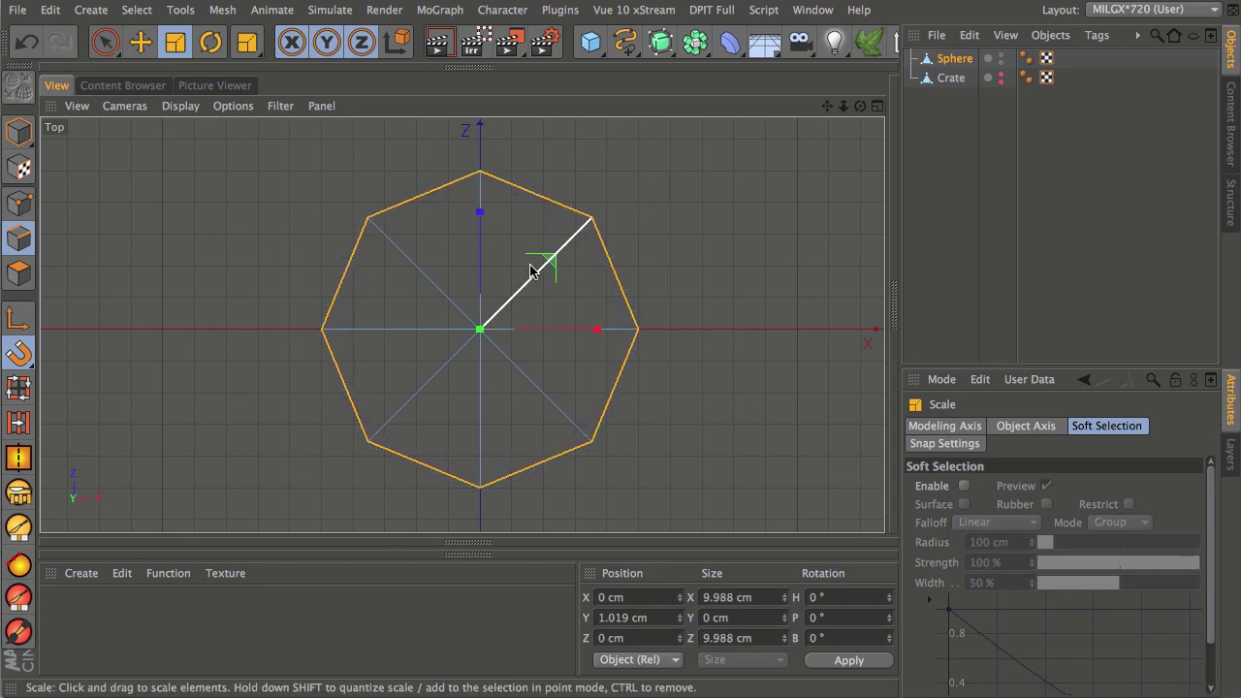
Step: Switch the dome to point editing and activate Rectangle Selection, with its side profile framed in the Front view
{"action": "middle_click", "coordinate": [552, 382]}
{"action": "middle_click", "coordinate": [371, 232]}
{"action": "left_click_drag", "start_coordinate": [540, 443], "coordinate": [533, 315], "text": "alt"}
{"action": "key", "text": "e"}
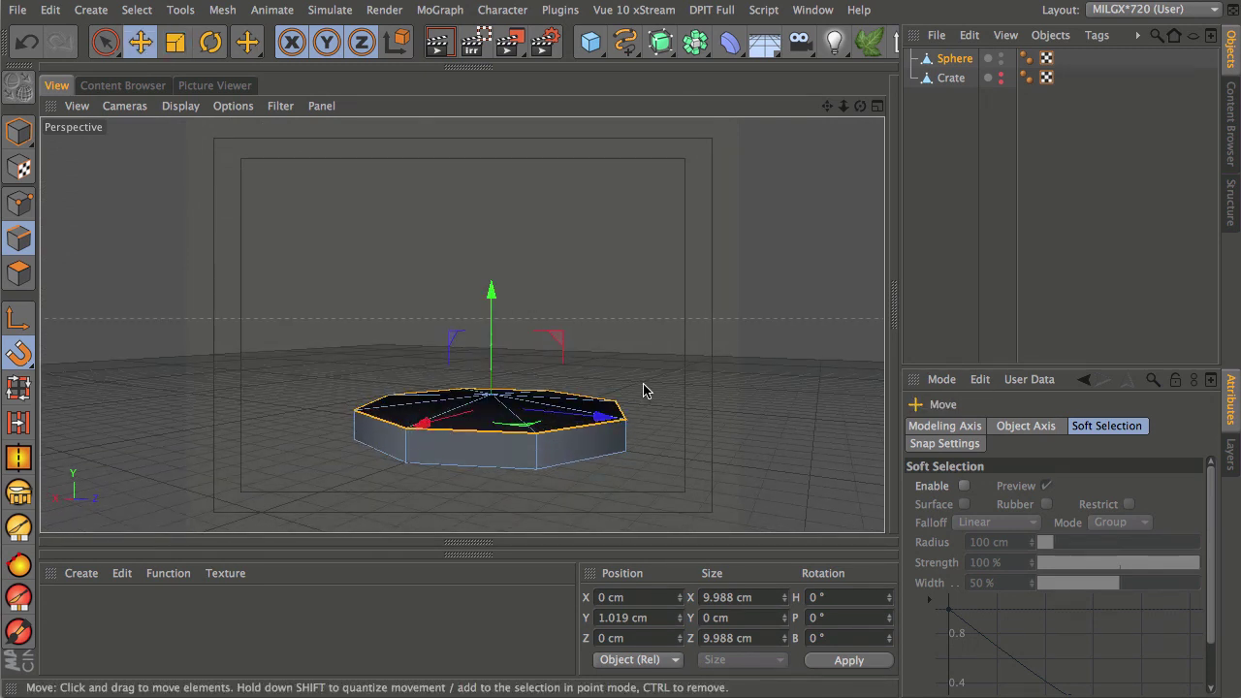
{"action": "middle_click", "coordinate": [399, 250]}
{"action": "left_click", "coordinate": [18, 202]}
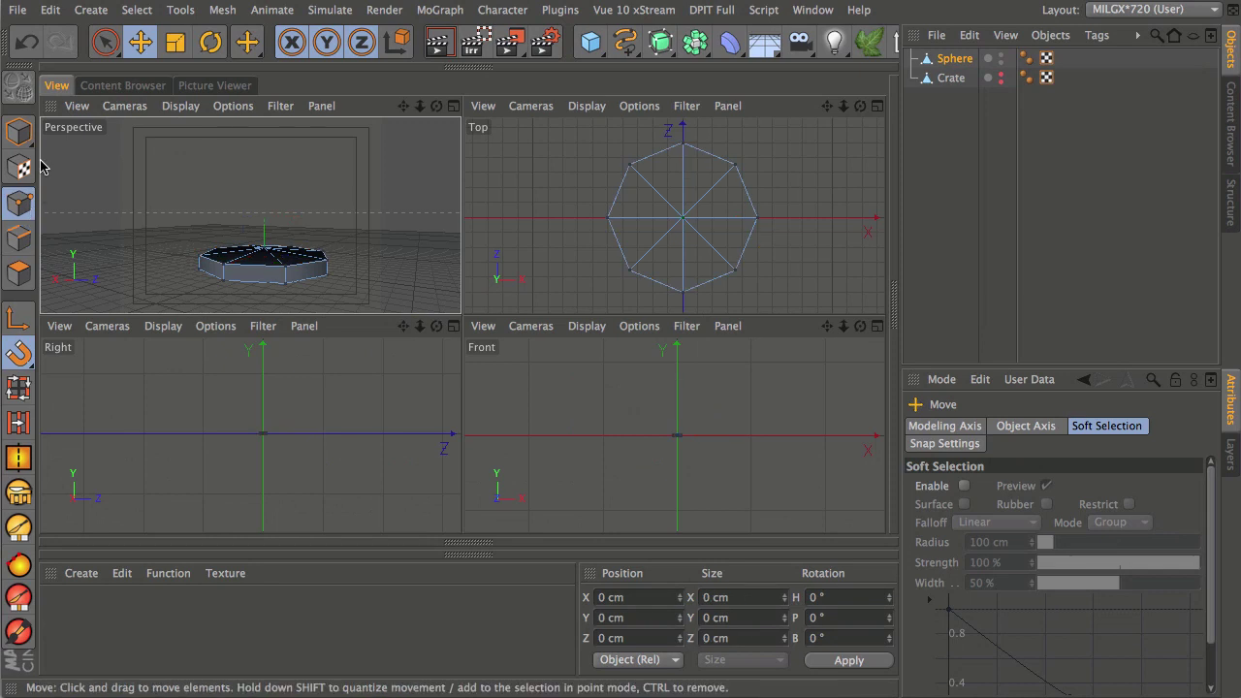
{"action": "left_click_drag", "start_coordinate": [105, 41], "coordinate": [167, 97]}
{"action": "key", "text": "h"}
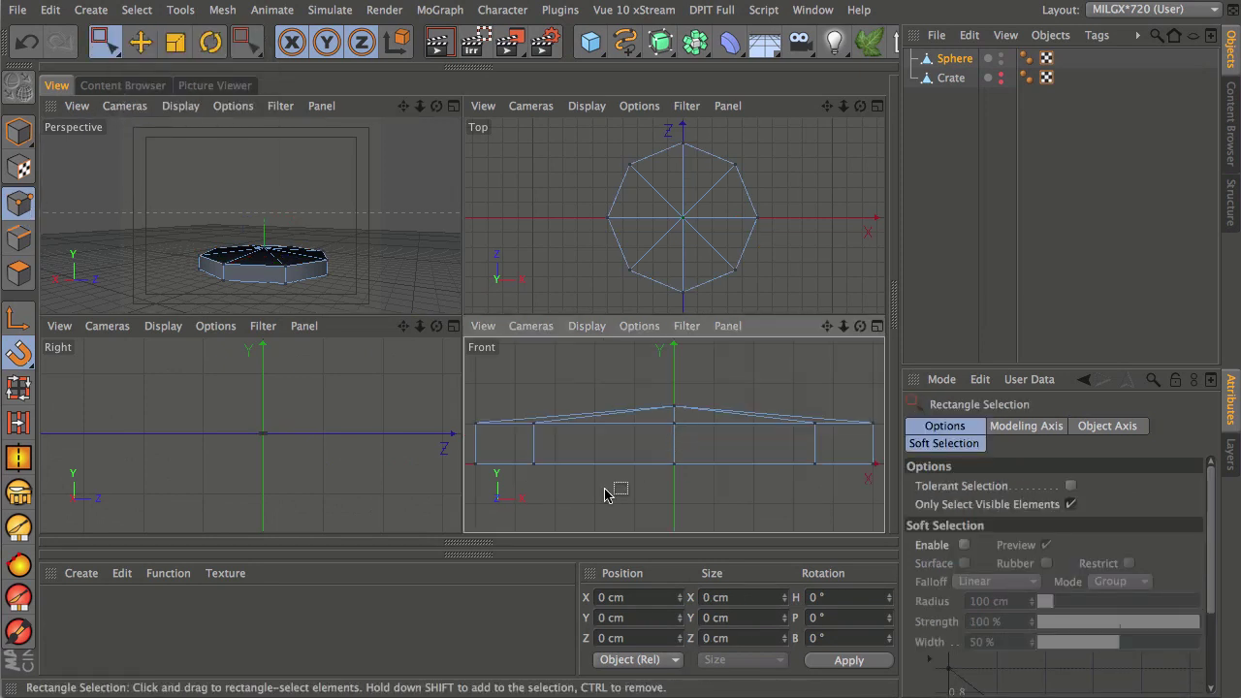
{"action": "left_click_drag", "start_coordinate": [470, 376], "coordinate": [884, 442]}
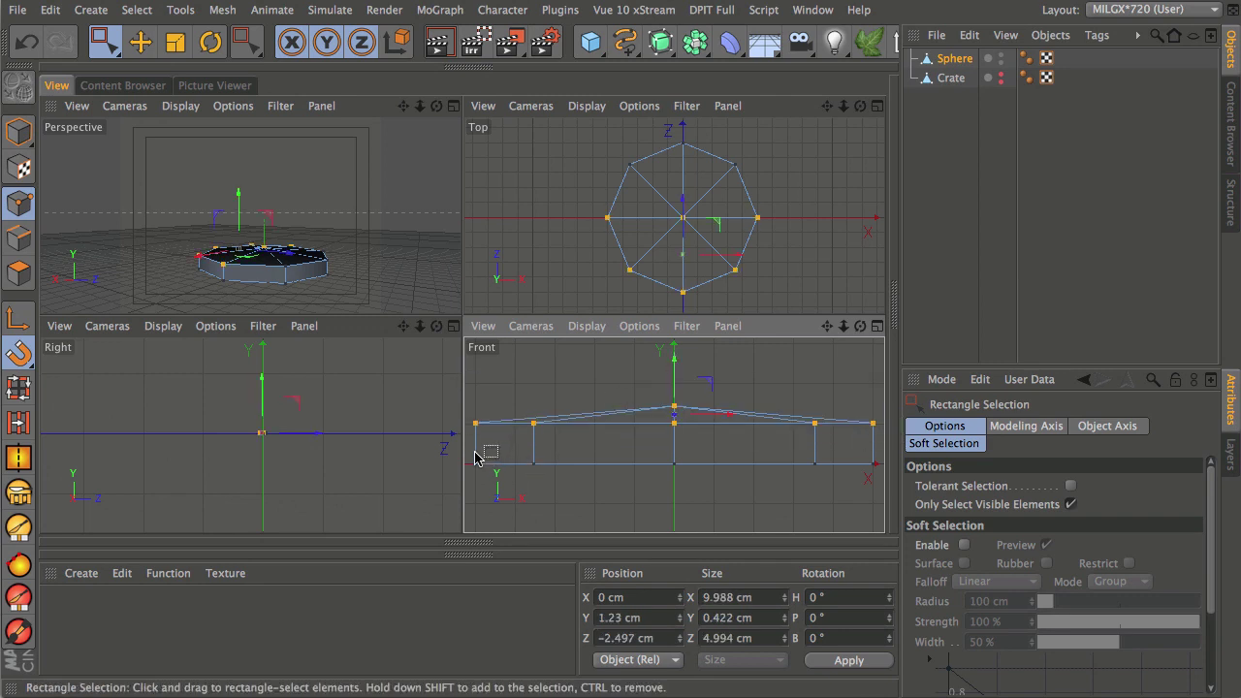
{"action": "left_click_drag", "start_coordinate": [674, 378], "coordinate": [677, 353]}
{"action": "key", "text": "super+z"}
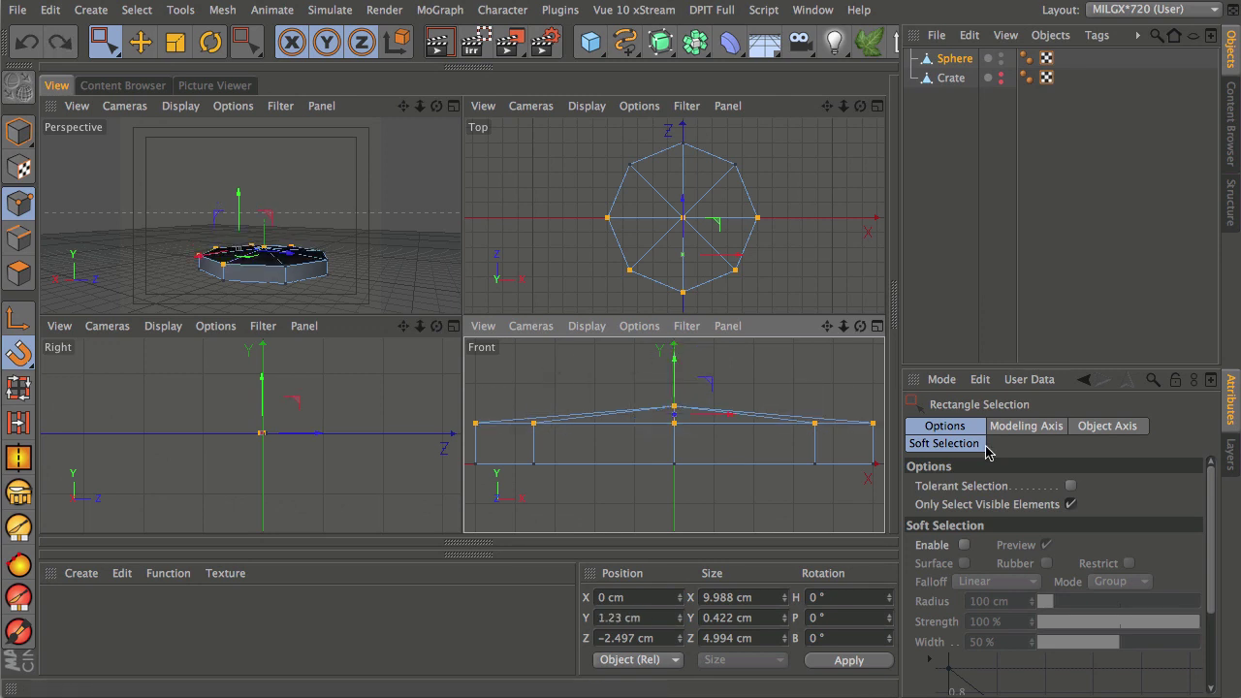
Step: Disable Only Select Visible Elements and rectangle-select all of the dome's upper points in the Front view
{"action": "left_click", "coordinate": [1071, 505]}
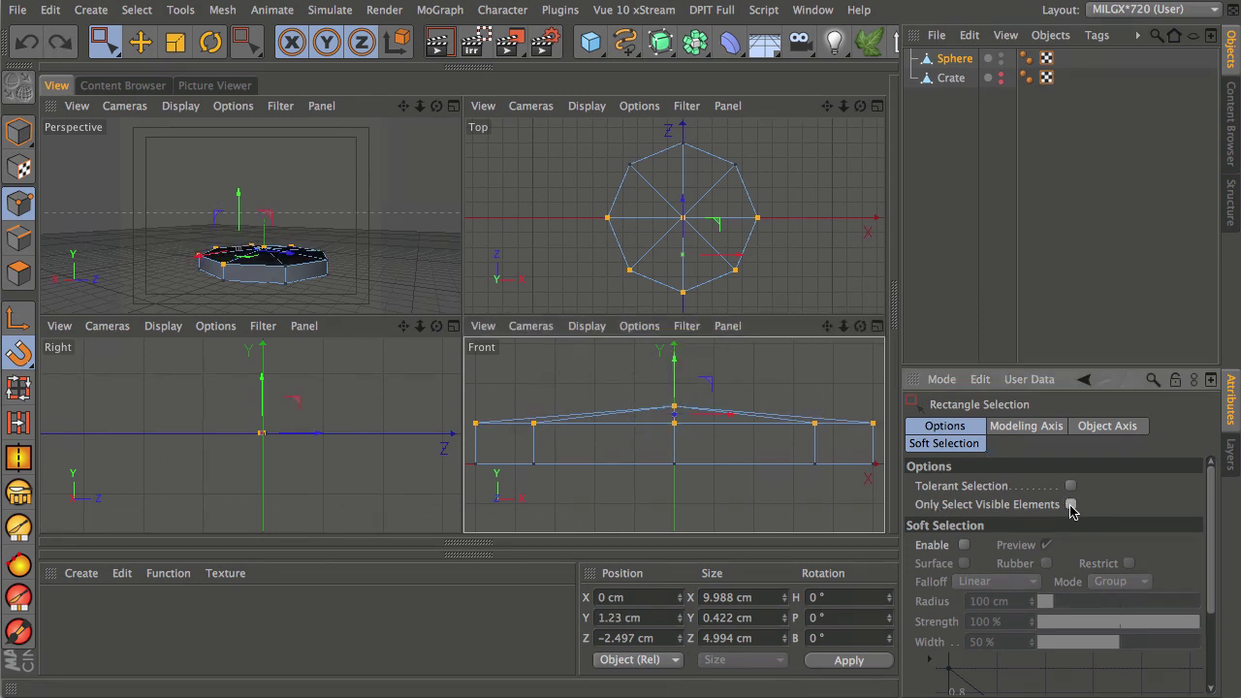
{"action": "left_click_drag", "start_coordinate": [471, 375], "coordinate": [896, 448]}
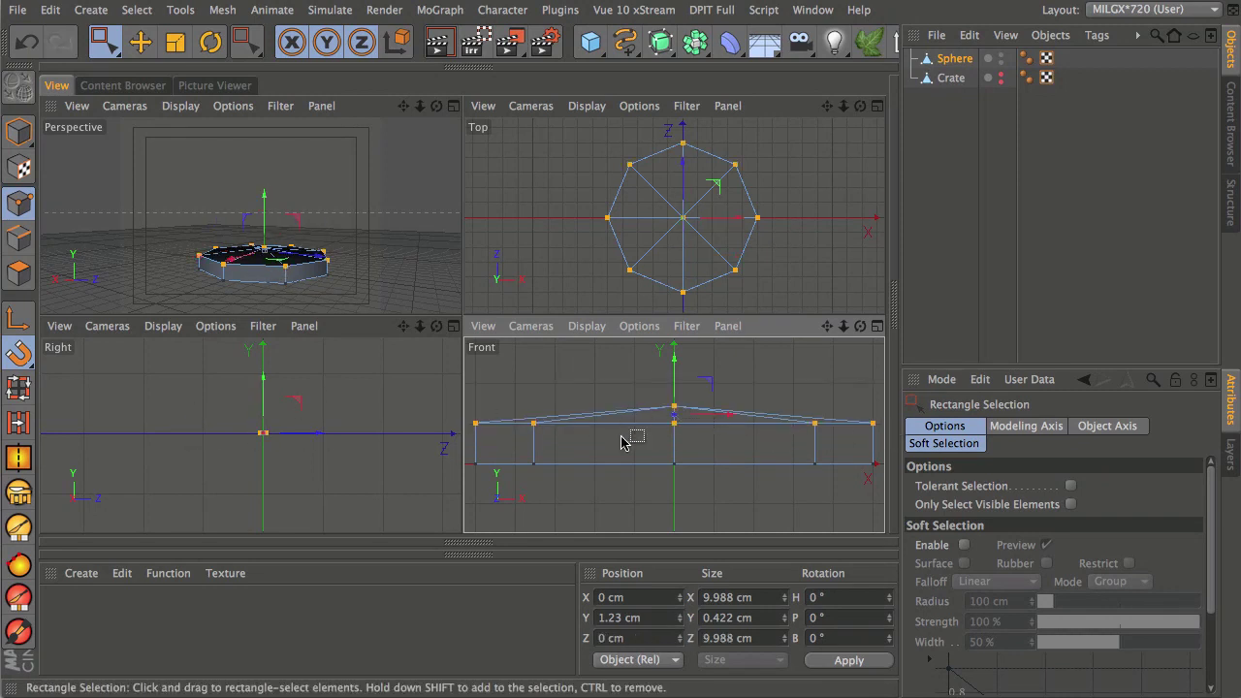
{"action": "left_click_drag", "start_coordinate": [260, 254], "coordinate": [257, 236], "text": "alt"}
{"action": "scroll", "coordinate": [257, 236], "scroll_direction": "up", "scroll_amount": 3}
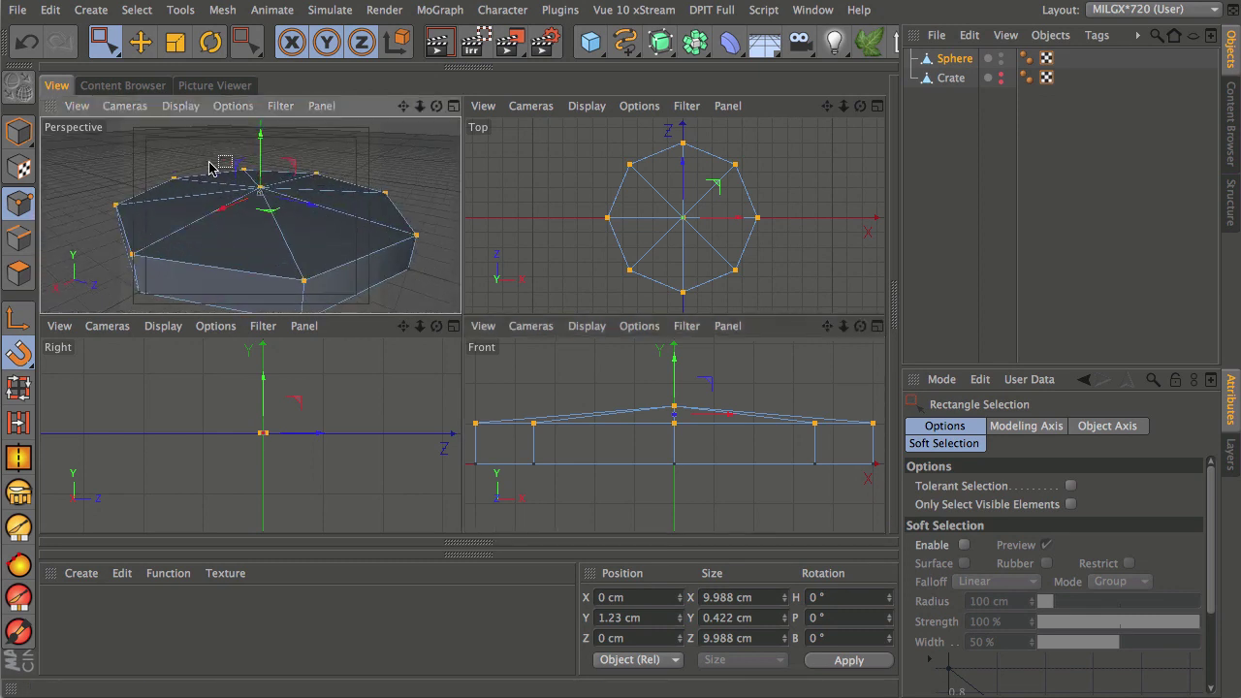
{"action": "scroll", "coordinate": [281, 424], "scroll_direction": "up", "scroll_amount": 5}
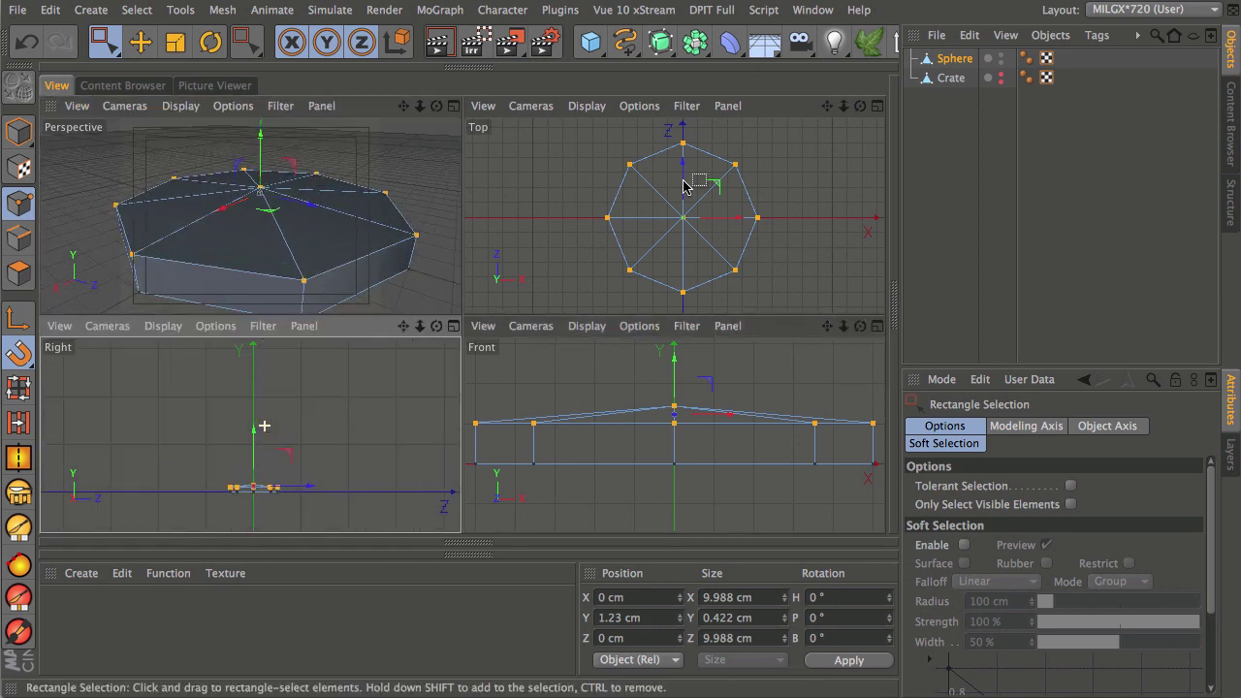
{"action": "middle_click_drag", "start_coordinate": [331, 521], "coordinate": [278, 449], "text": "alt"}
{"action": "scroll", "coordinate": [306, 442], "scroll_direction": "up", "scroll_amount": 3}
{"action": "scroll", "coordinate": [306, 442], "scroll_direction": "up", "scroll_amount": 2}
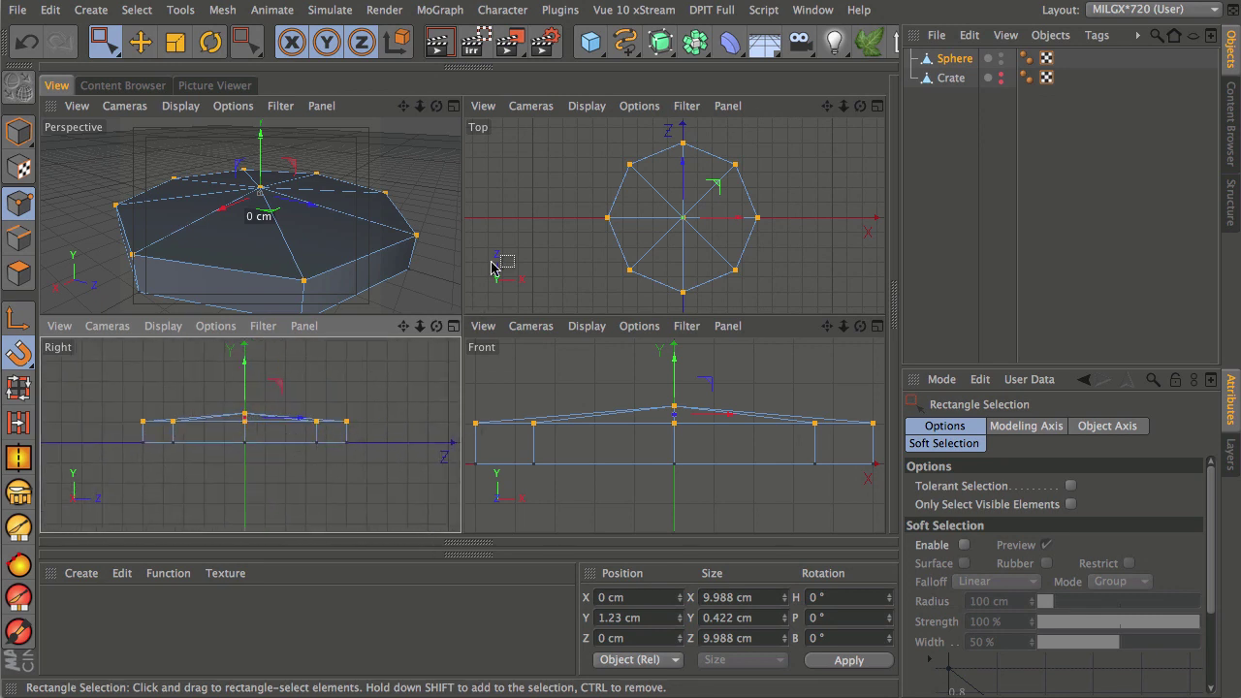
Step: In the Right view, turn off snapping and raise the selected upper points along Y to about 2.015 cm
{"action": "mouse_move", "coordinate": [244, 388]}
{"action": "left_mouse_down"}
{"action": "mouse_move", "coordinate": [244, 352]}
{"action": "mouse_move", "coordinate": [242, 402]}
{"action": "left_mouse_up"}
{"action": "middle_click", "coordinate": [241, 401]}
{"action": "scroll", "coordinate": [531, 260], "scroll_direction": "down", "scroll_amount": 2}
{"action": "key", "text": "p"}
{"action": "mouse_move", "coordinate": [488, 194]}
{"action": "left_mouse_down"}
{"action": "mouse_move", "coordinate": [494, 167]}
{"action": "mouse_move", "coordinate": [493, 181]}
{"action": "left_mouse_up"}
{"action": "left_click_drag", "start_coordinate": [492, 192], "coordinate": [491, 196]}
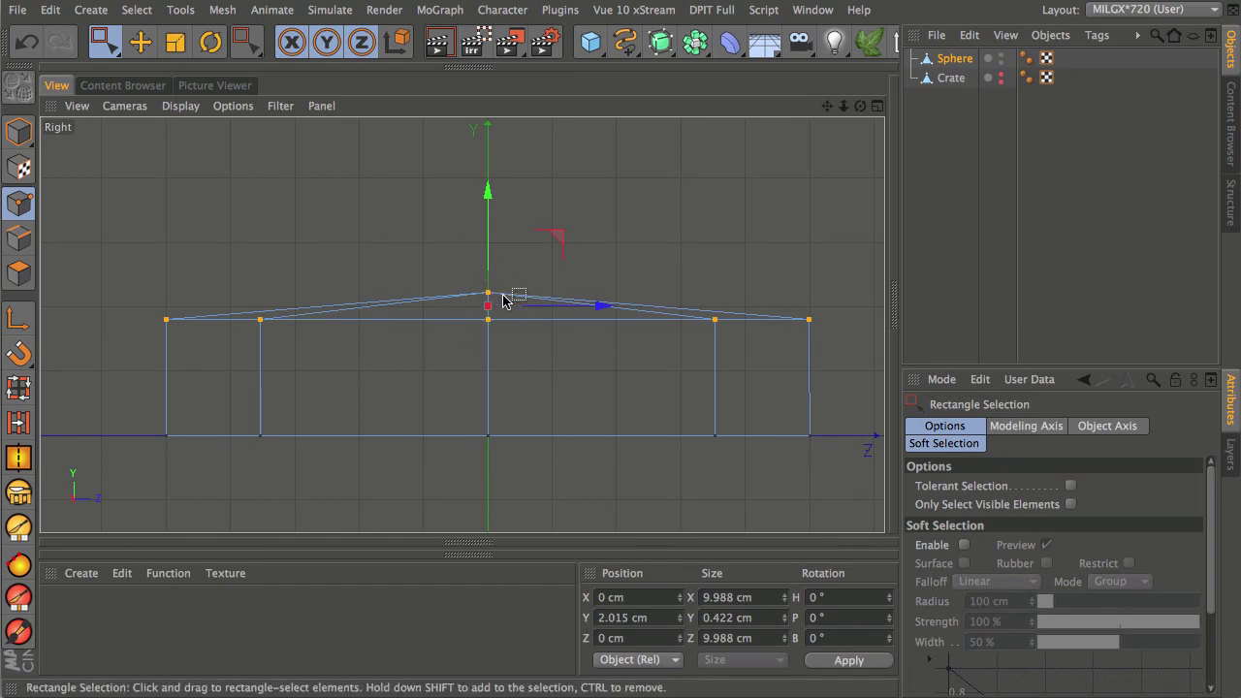
Step: Return to model mode and make the Crate visible again in the Perspective view
{"action": "middle_click", "coordinate": [407, 378]}
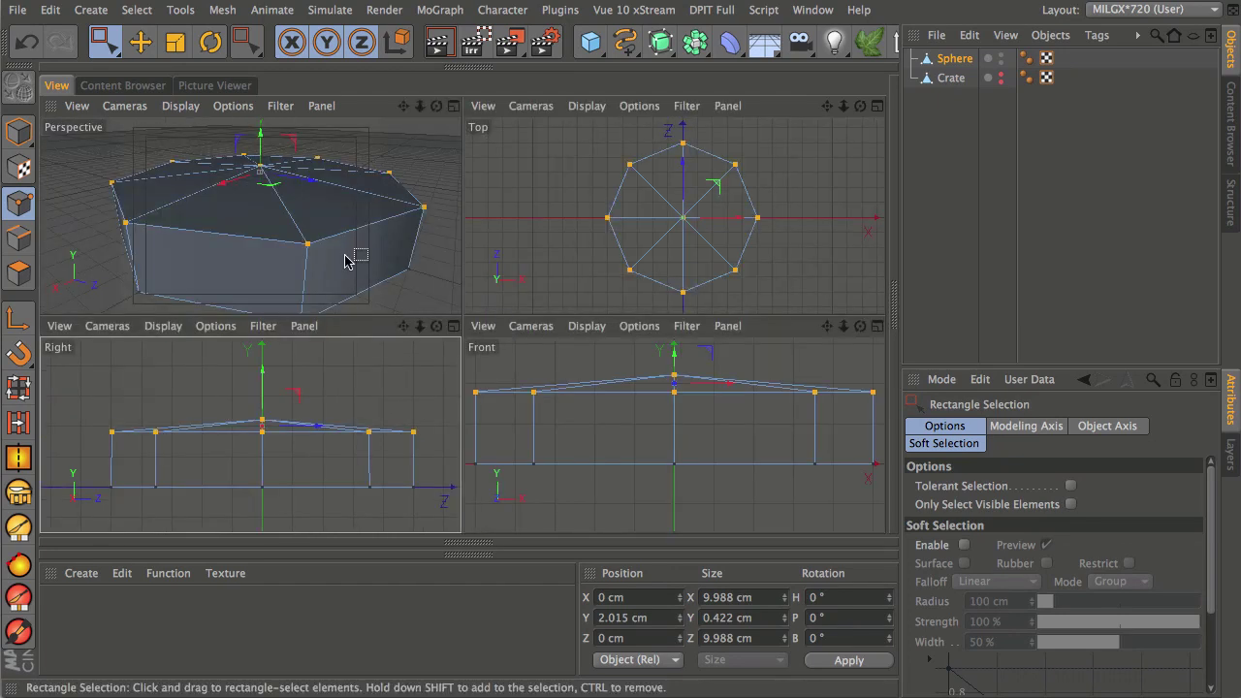
{"action": "middle_click", "coordinate": [327, 254]}
{"action": "scroll", "coordinate": [572, 290], "scroll_direction": "down", "scroll_amount": 5}
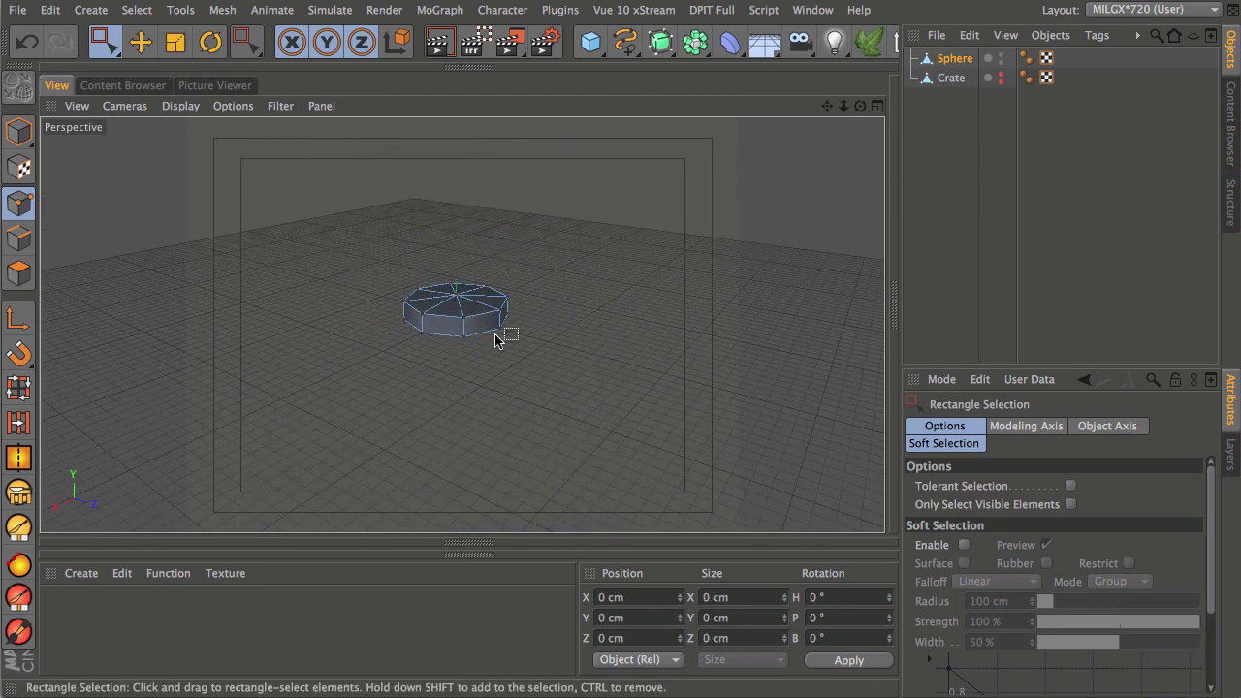
{"action": "left_click", "coordinate": [18, 131]}
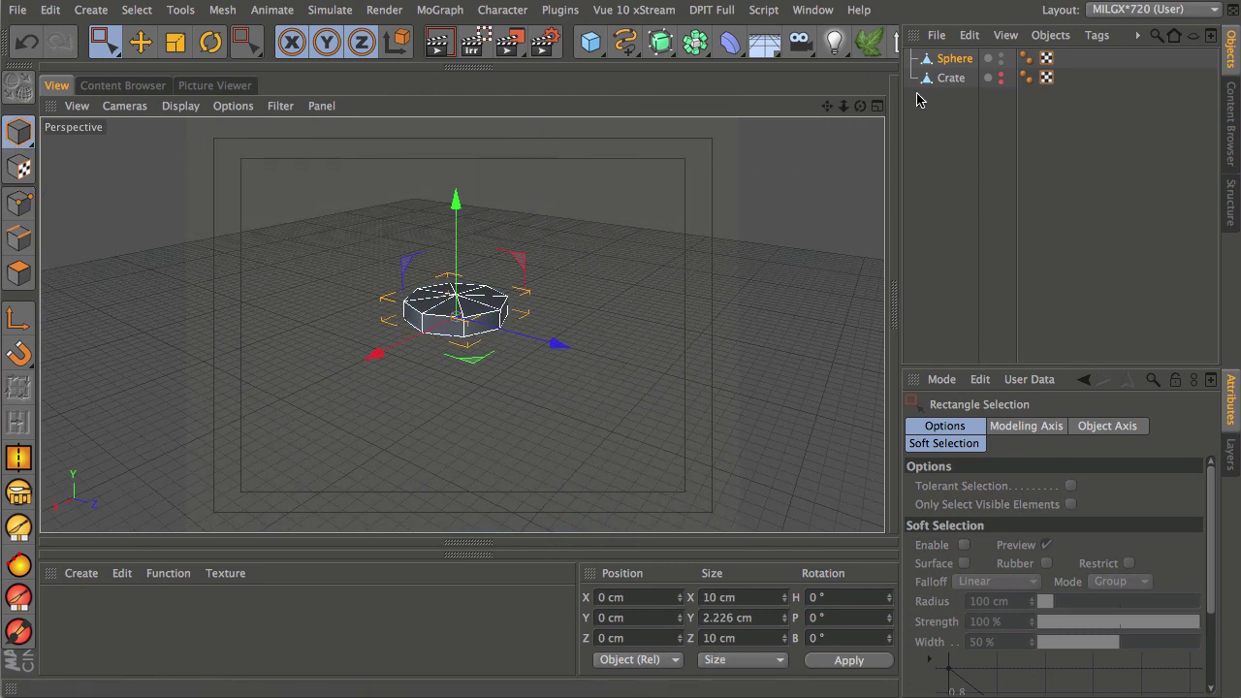
{"action": "left_click", "coordinate": [951, 77]}
{"action": "left_click", "coordinate": [1001, 76]}
{"action": "left_click", "coordinate": [1000, 81]}
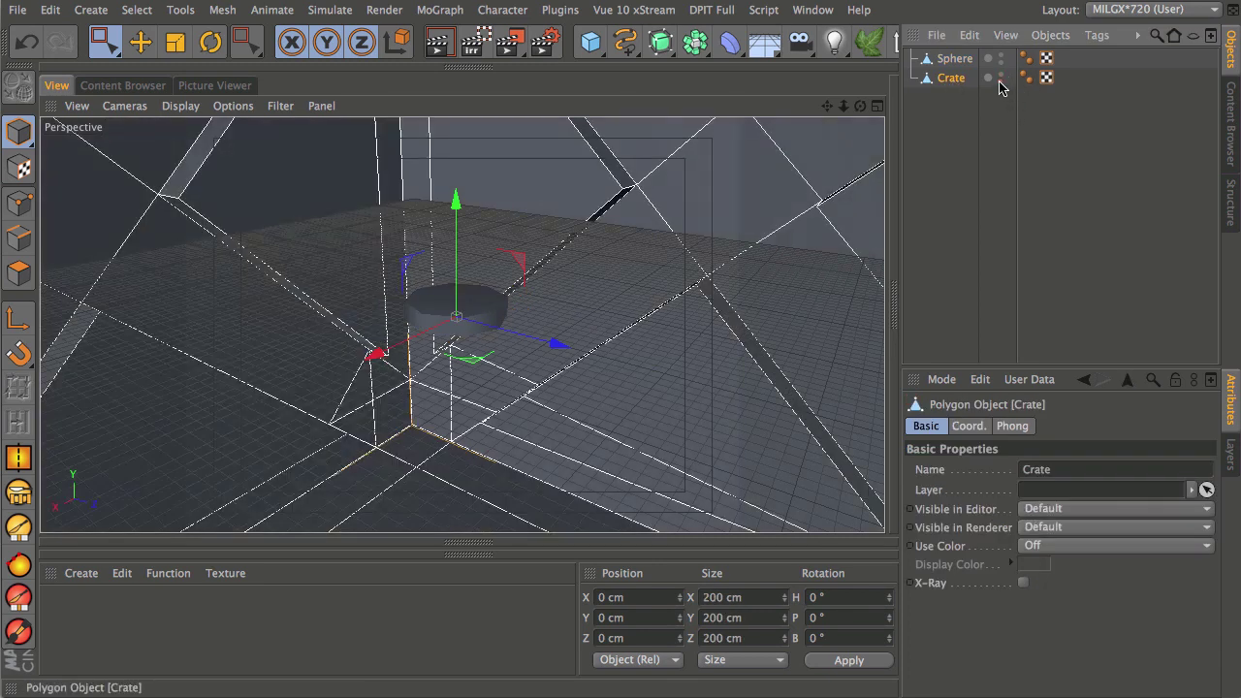
{"action": "key", "text": "o"}
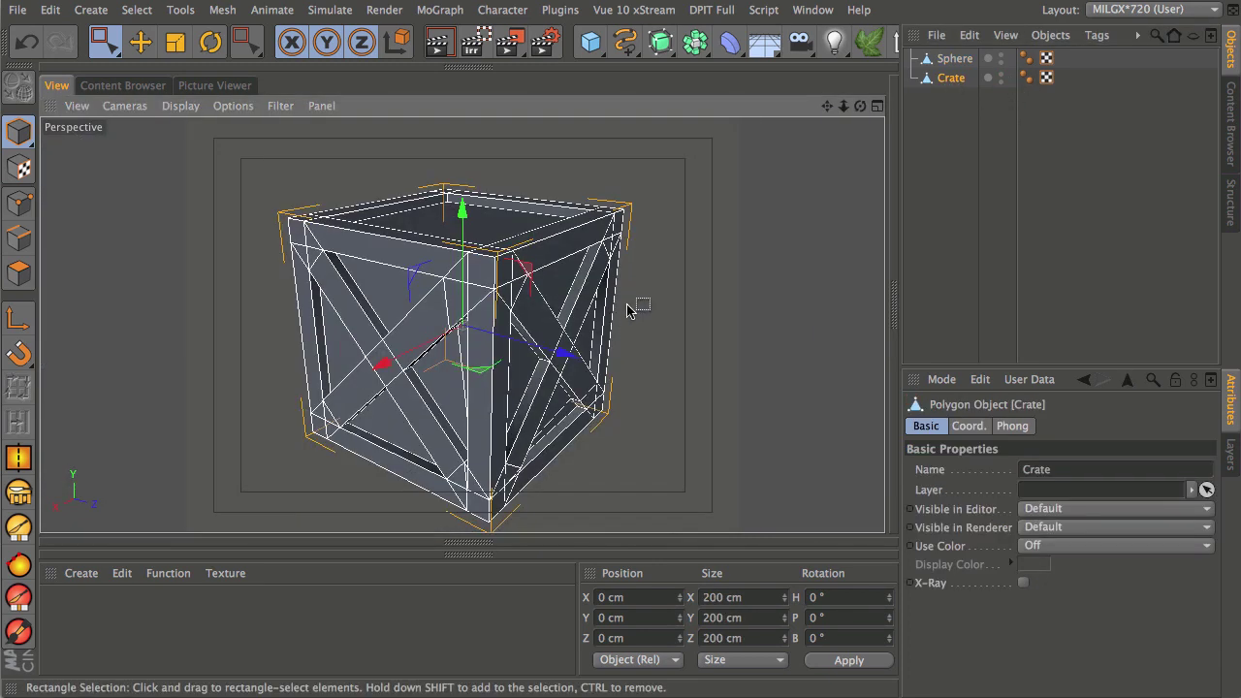
{"action": "scroll", "coordinate": [613, 328], "scroll_direction": "down", "scroll_amount": 2}
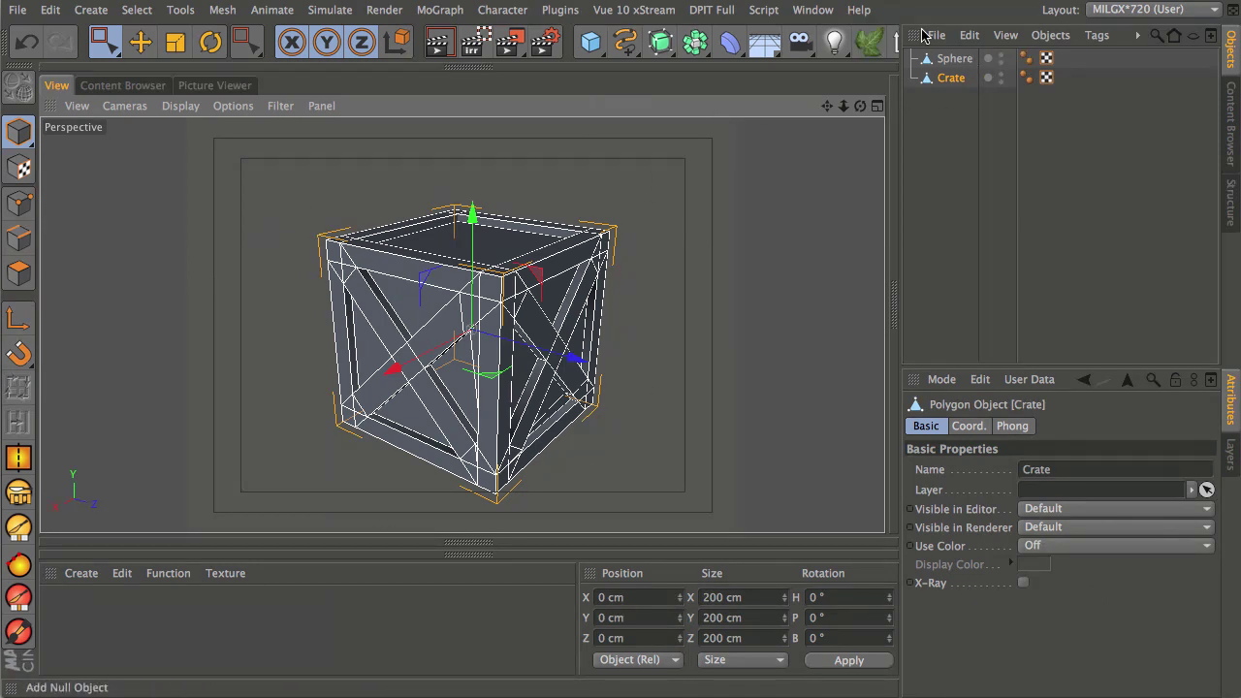
Step: Add a MoGraph Cloner and nest the Sphere inside it, renamed Bolt
{"action": "left_click", "coordinate": [445, 13]}
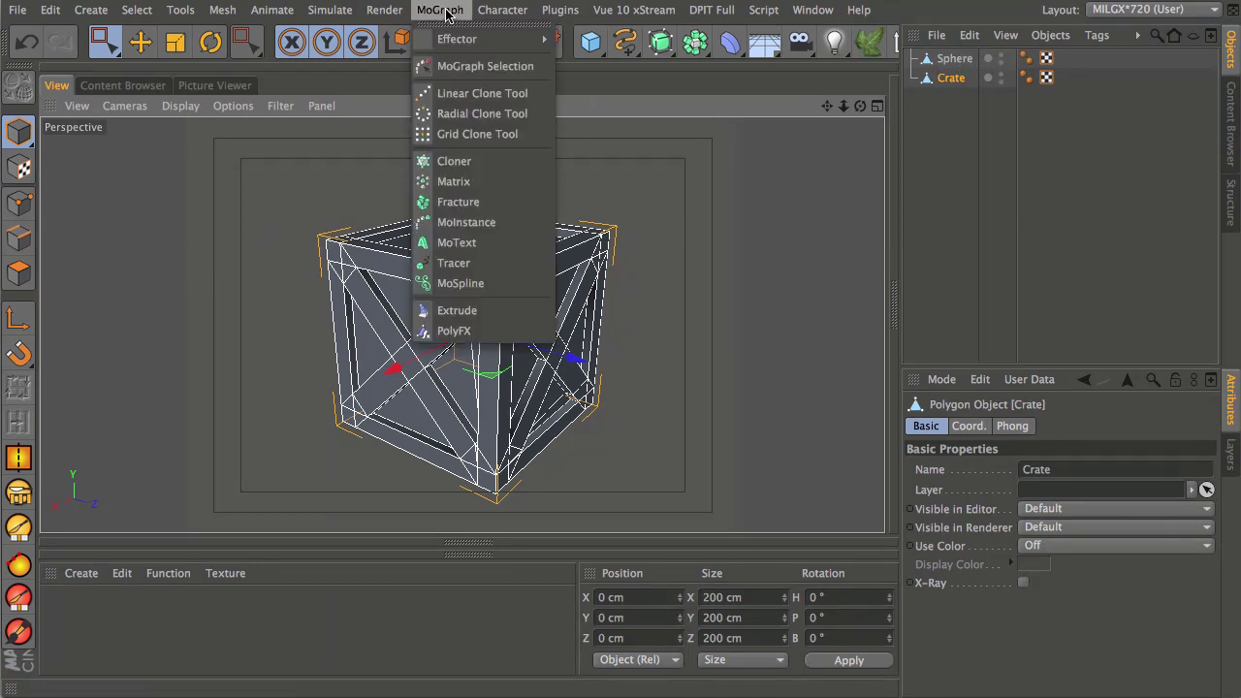
{"action": "left_click", "coordinate": [463, 161]}
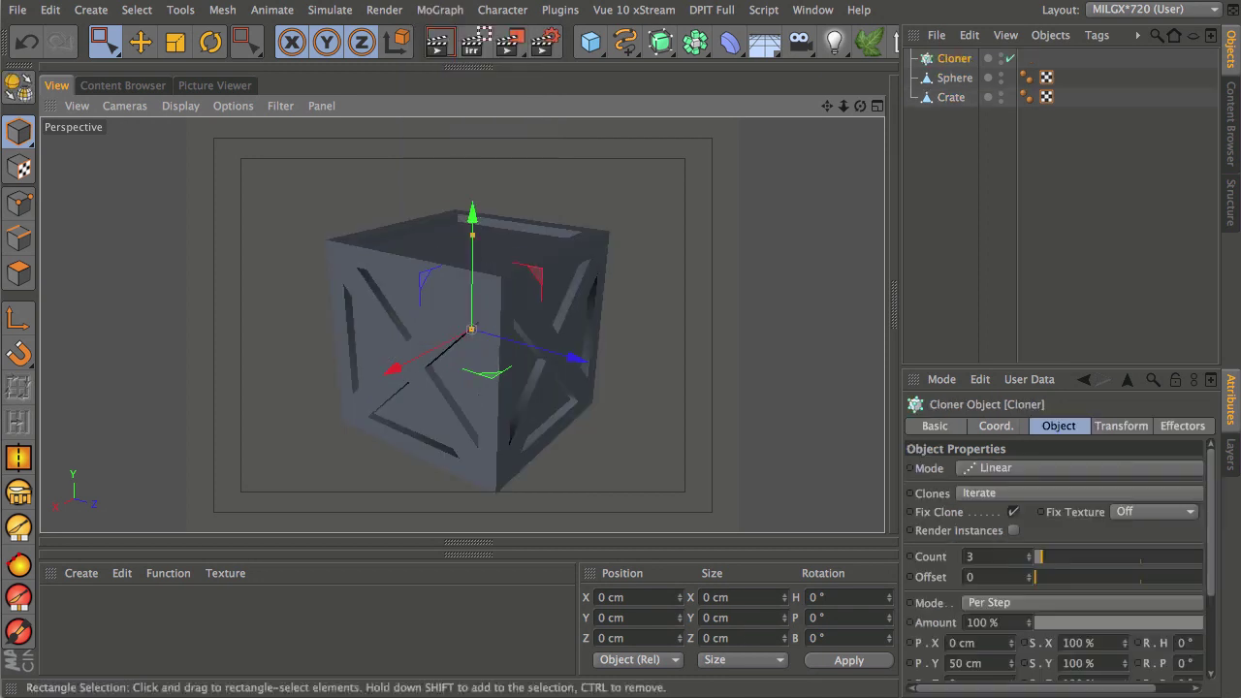
{"action": "double_click", "coordinate": [958, 79]}
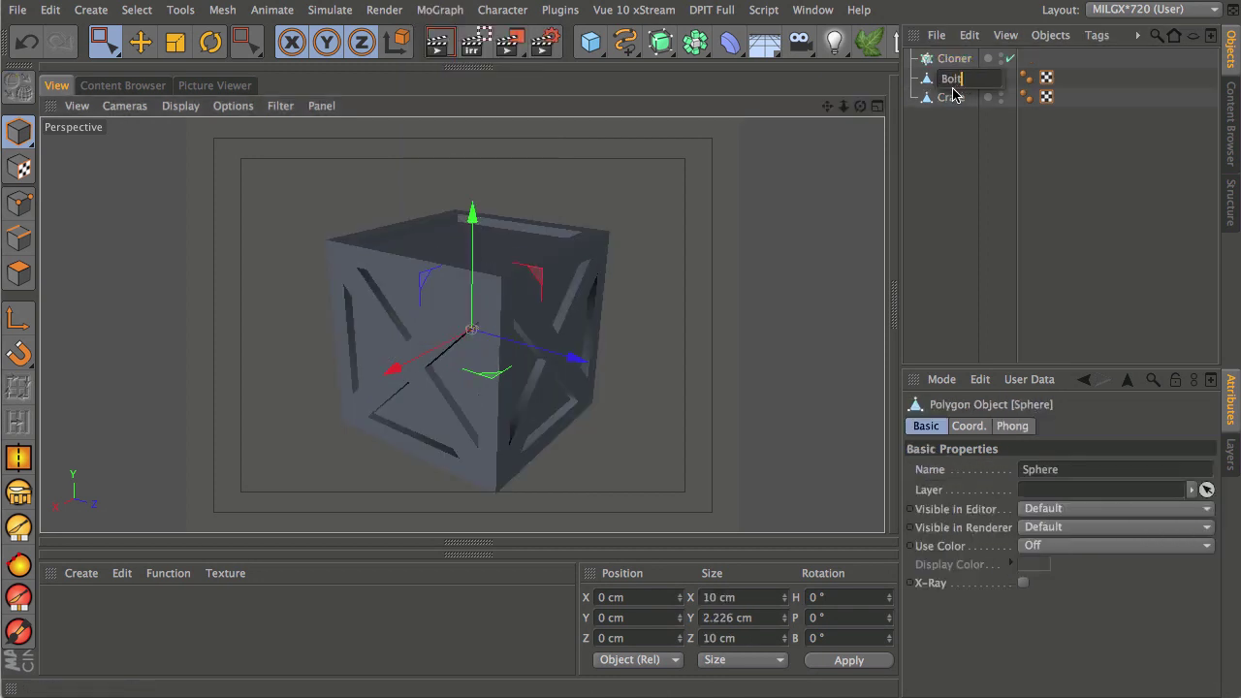
{"action": "key", "text": "Return"}
{"action": "left_click_drag", "start_coordinate": [950, 79], "coordinate": [966, 61]}
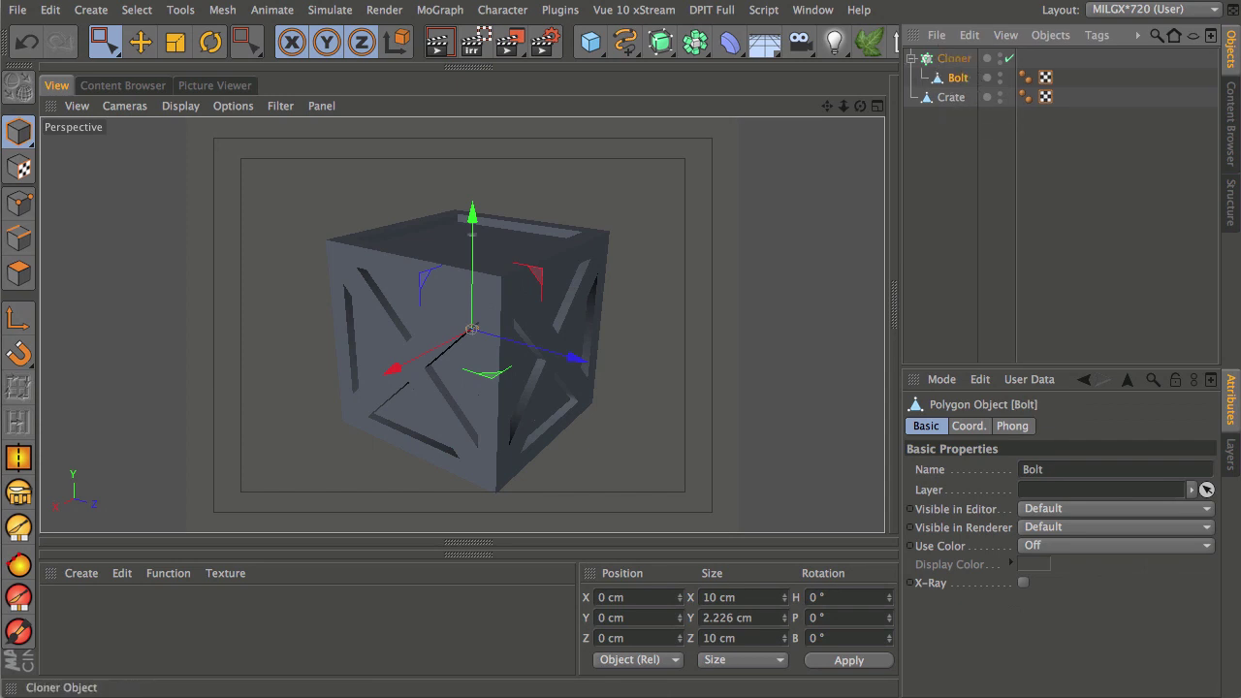
Step: Set the Cloner's mode to Grid Array
{"action": "left_click", "coordinate": [966, 61]}
{"action": "left_click", "coordinate": [1023, 468]}
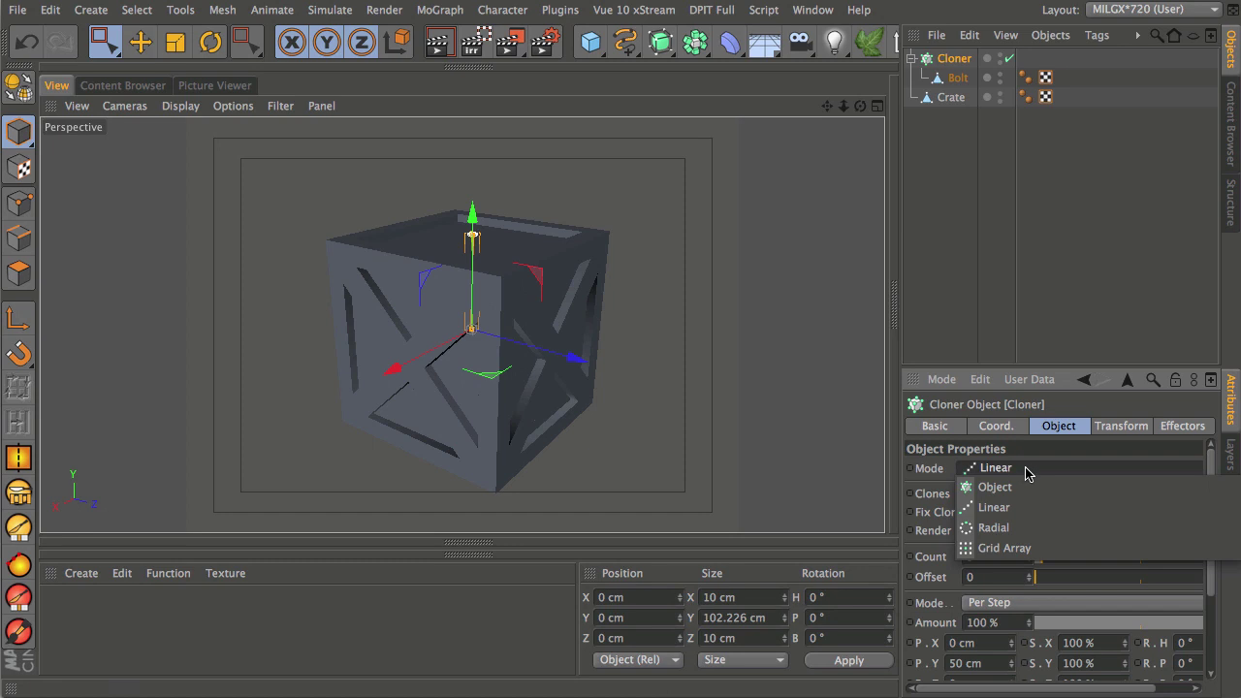
{"action": "left_click", "coordinate": [1020, 548]}
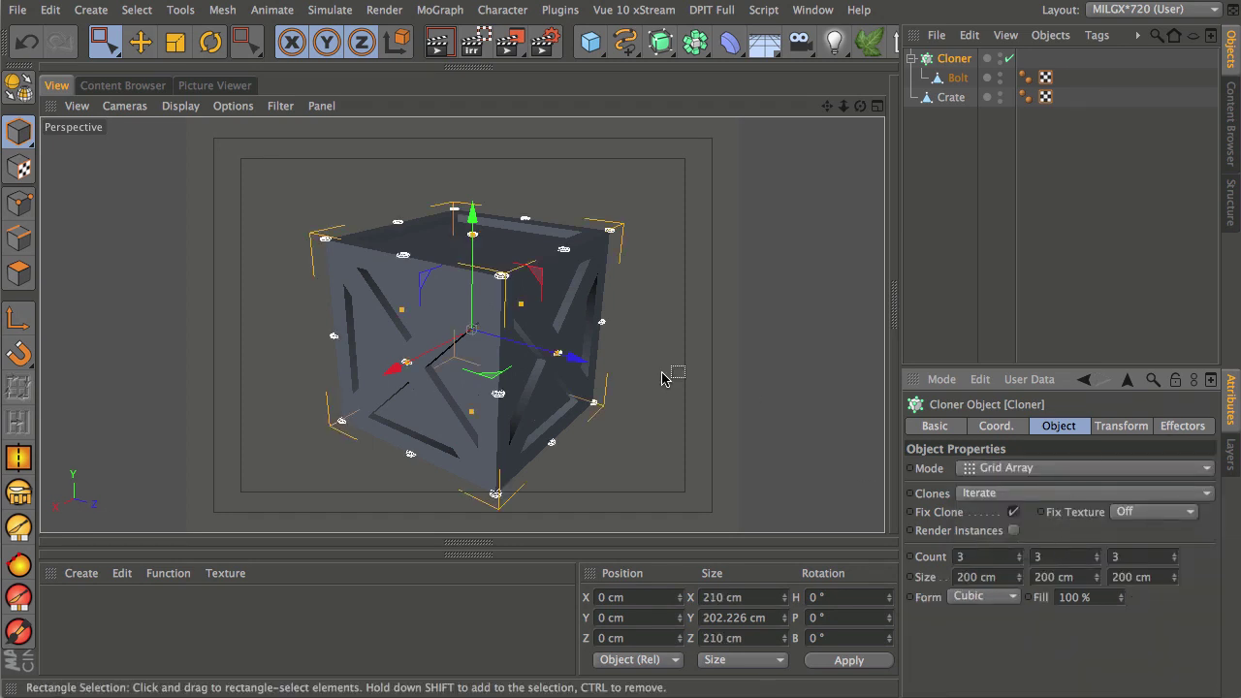
{"action": "left_click", "coordinate": [1096, 560]}
{"action": "left_click", "coordinate": [1096, 561]}
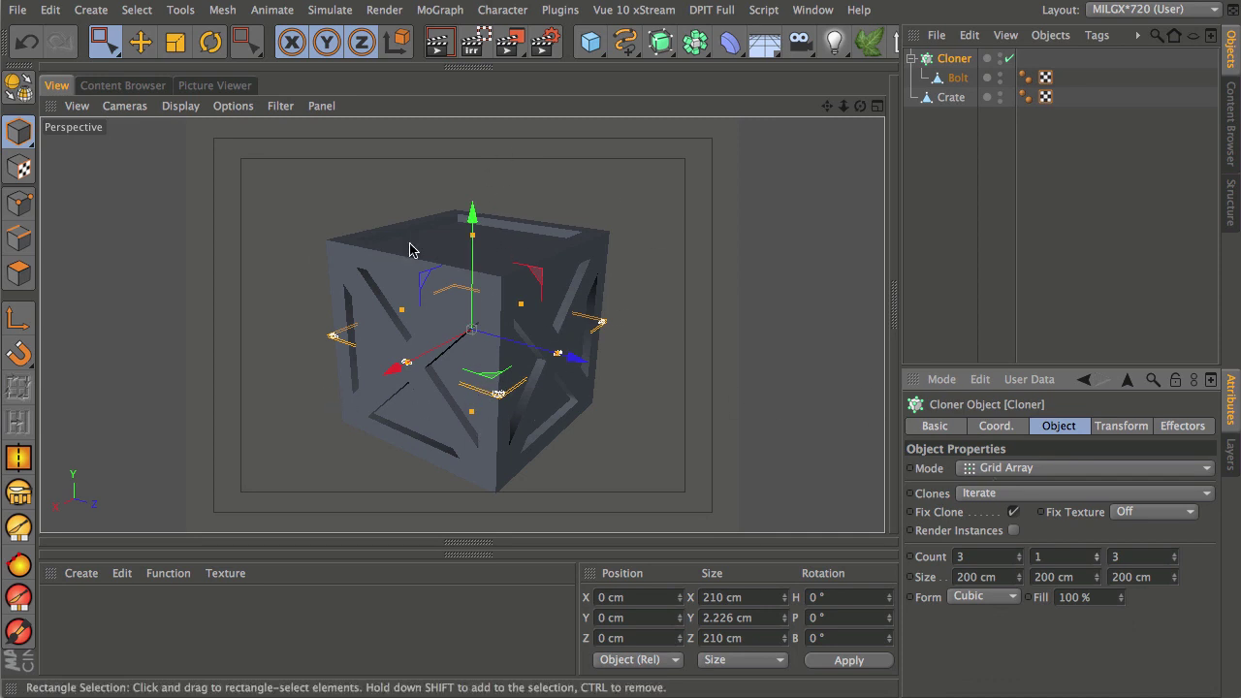
{"action": "left_click_drag", "start_coordinate": [1094, 561], "coordinate": [1096, 560]}
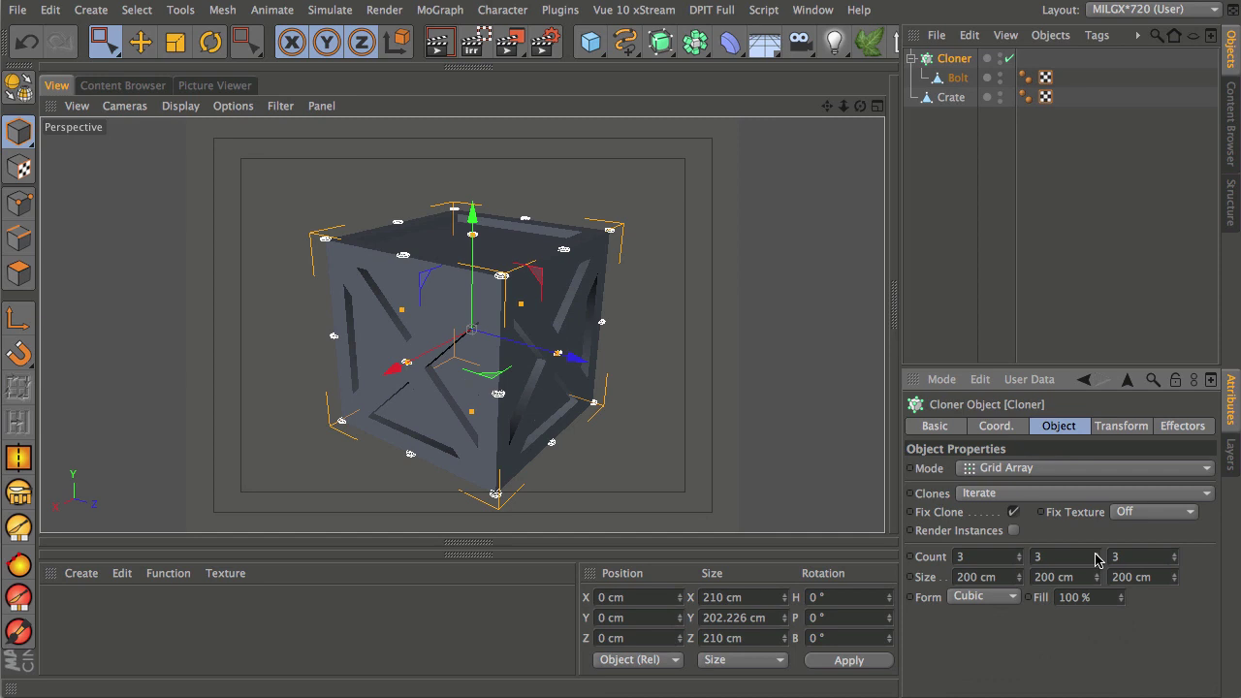
Step: Set the Cloner's Z count to 1 and place it against the crate's face at Z -100 cm
{"action": "left_click", "coordinate": [1172, 562]}
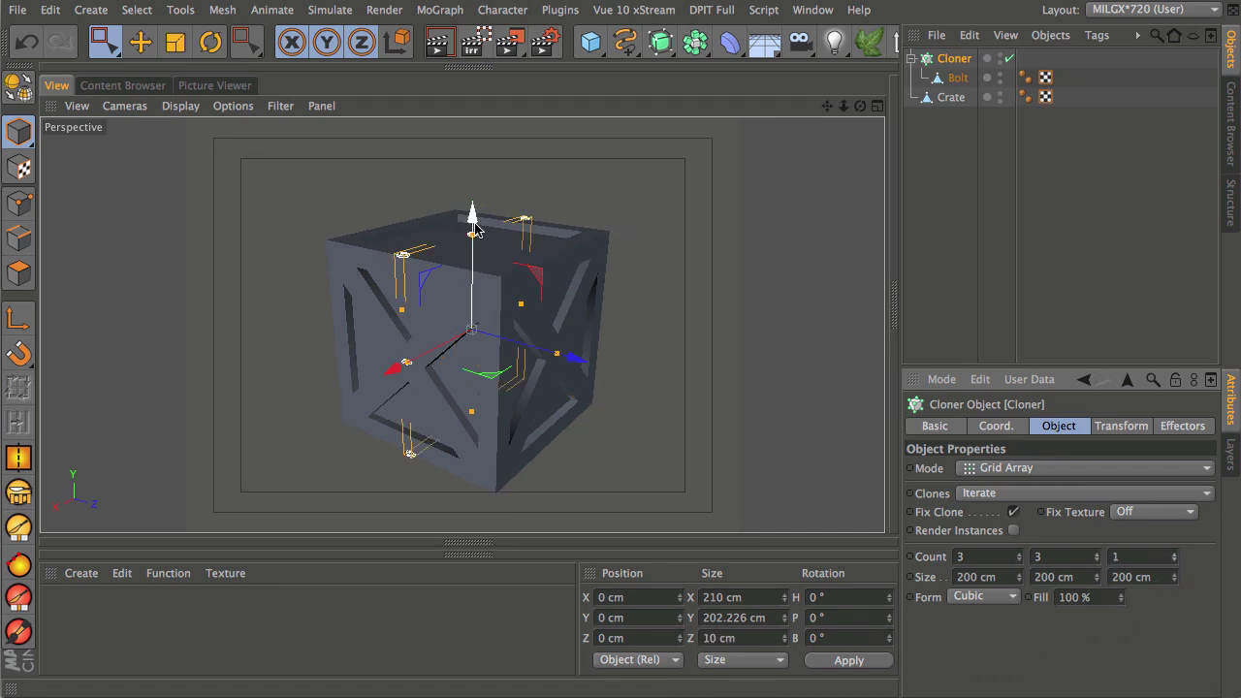
{"action": "left_click_drag", "start_coordinate": [507, 421], "coordinate": [455, 331], "text": "alt"}
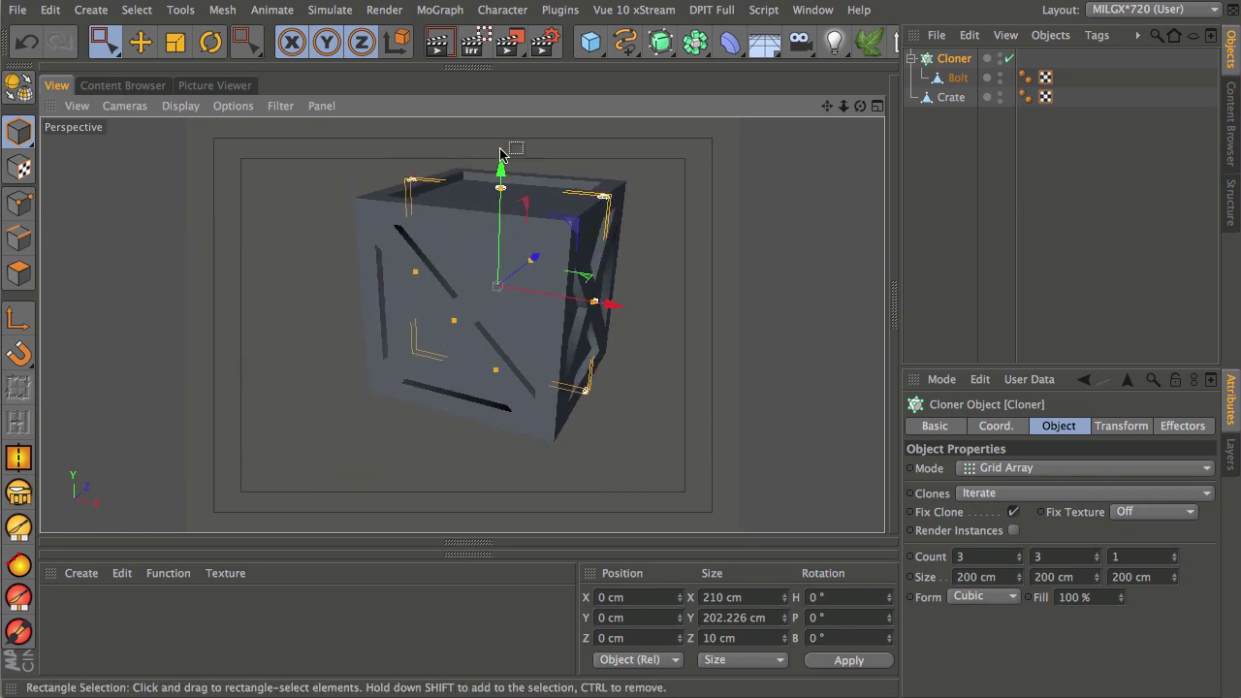
{"action": "left_click_drag", "start_coordinate": [536, 262], "coordinate": [499, 292]}
{"action": "scroll", "coordinate": [529, 262], "scroll_direction": "up", "scroll_amount": 5}
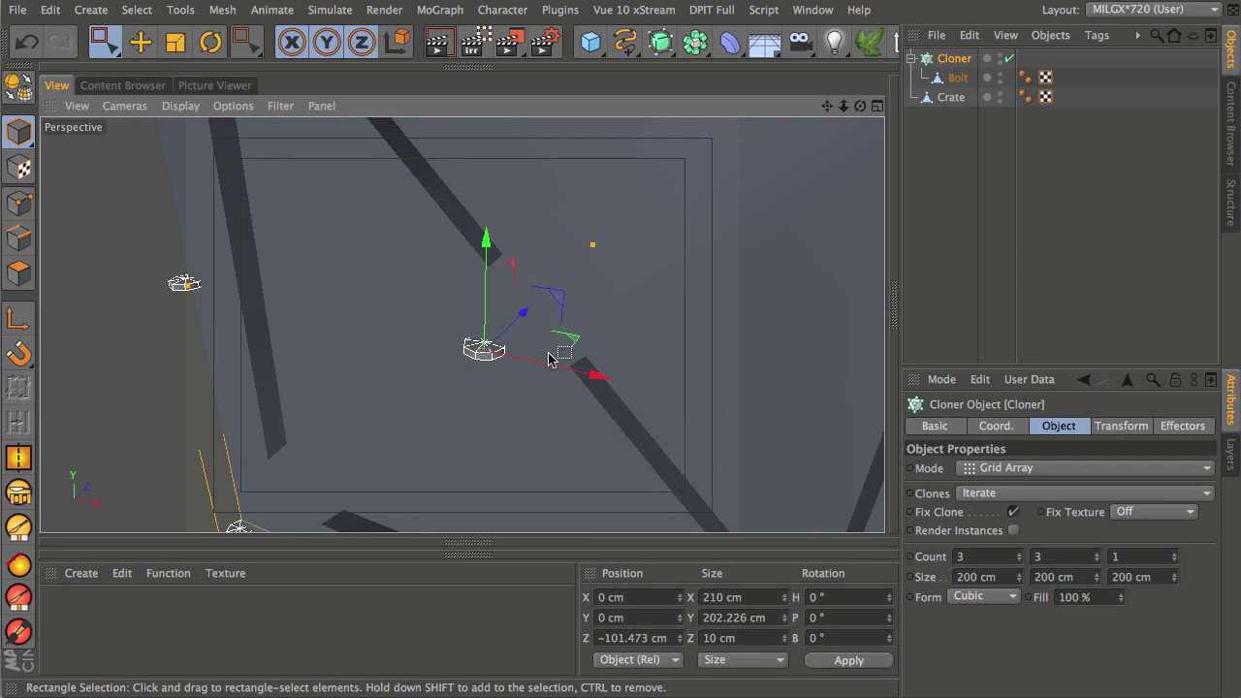
{"action": "scroll", "coordinate": [548, 339], "scroll_direction": "down", "scroll_amount": 3}
{"action": "left_click_drag", "start_coordinate": [550, 308], "coordinate": [554, 303]}
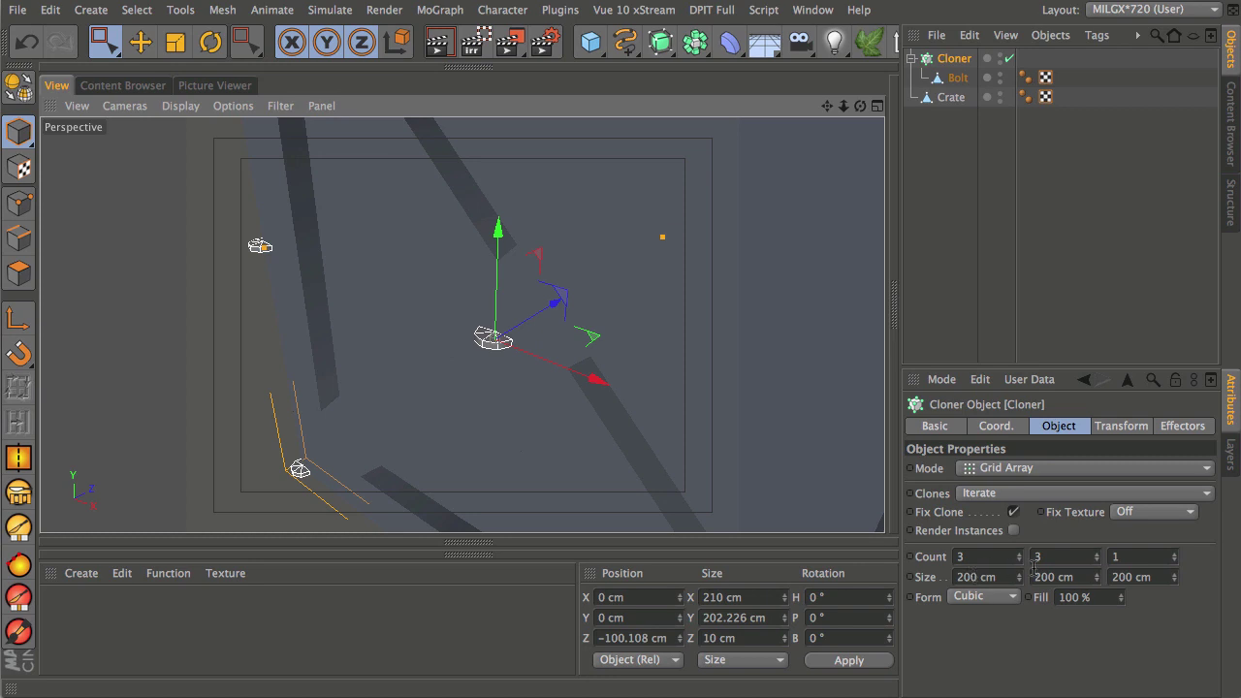
{"action": "mouse_move", "coordinate": [569, 320]}
{"action": "left_mouse_down", "text": "alt"}
{"action": "mouse_move", "coordinate": [518, 372]}
{"action": "mouse_move", "coordinate": [553, 411]}
{"action": "mouse_move", "coordinate": [668, 330]}
{"action": "mouse_move", "coordinate": [655, 322]}
{"action": "left_mouse_up", "text": "alt"}
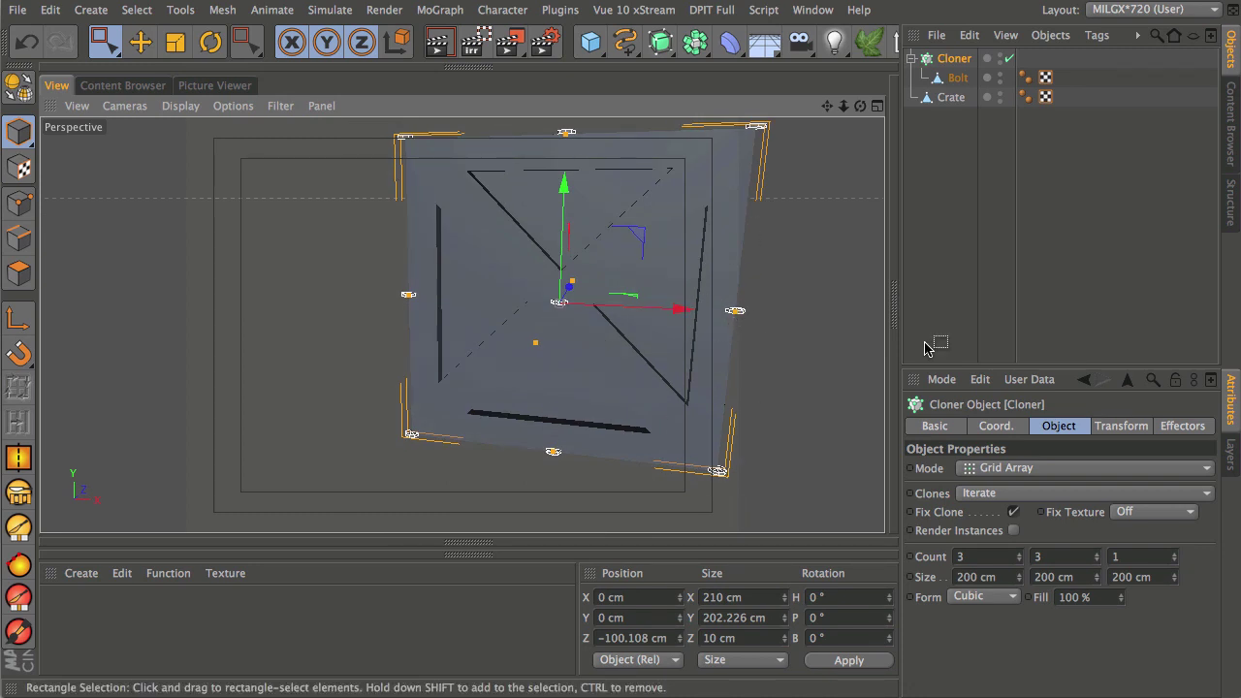
{"action": "left_click", "coordinate": [642, 638]}
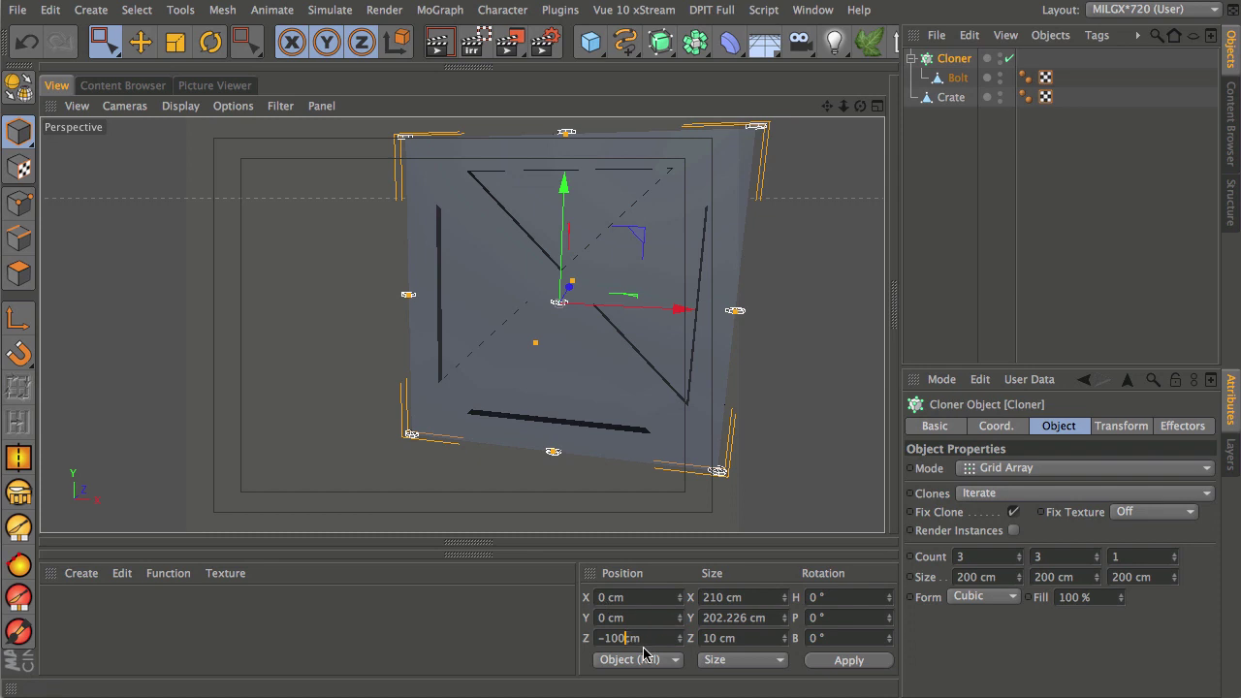
Step: Reduce the Cloner grid's X size to 185 cm so the side bolts sit inward on the crate's frame
{"action": "left_click_drag", "start_coordinate": [630, 349], "coordinate": [715, 241], "text": "alt"}
{"action": "left_click_drag", "start_coordinate": [670, 294], "coordinate": [518, 263], "text": "alt"}
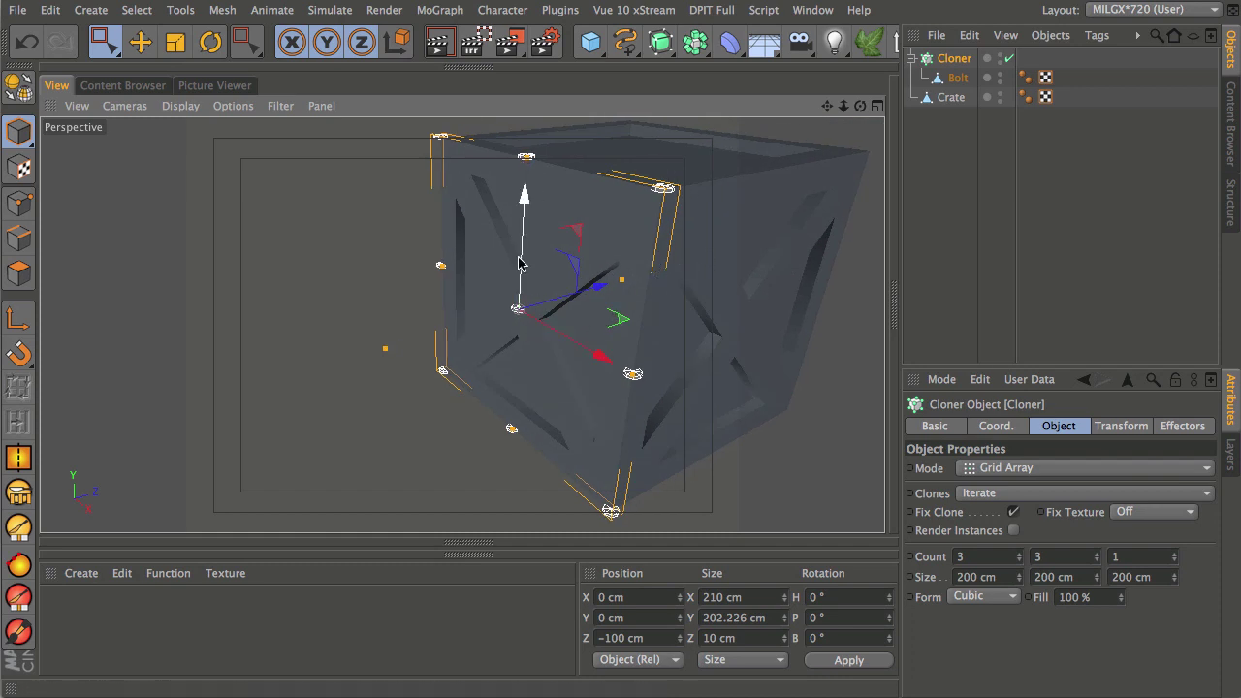
{"action": "left_click_drag", "start_coordinate": [662, 351], "coordinate": [721, 340], "text": "alt"}
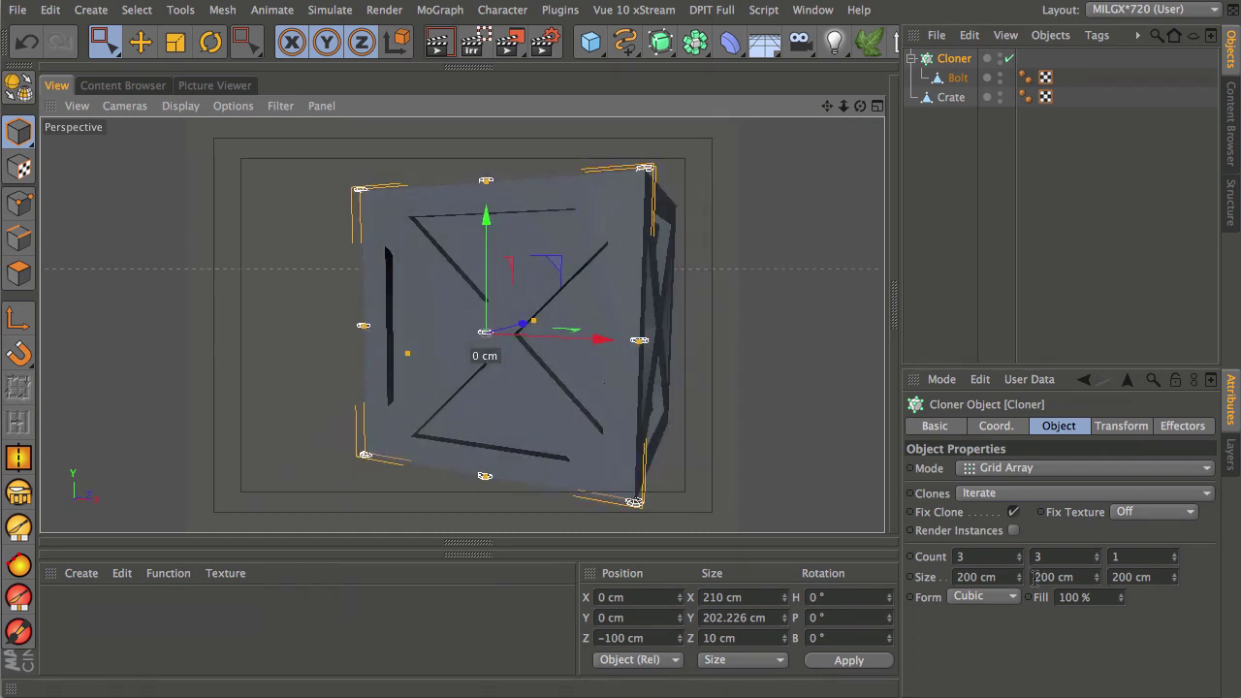
{"action": "left_click_drag", "start_coordinate": [1020, 582], "coordinate": [1021, 583]}
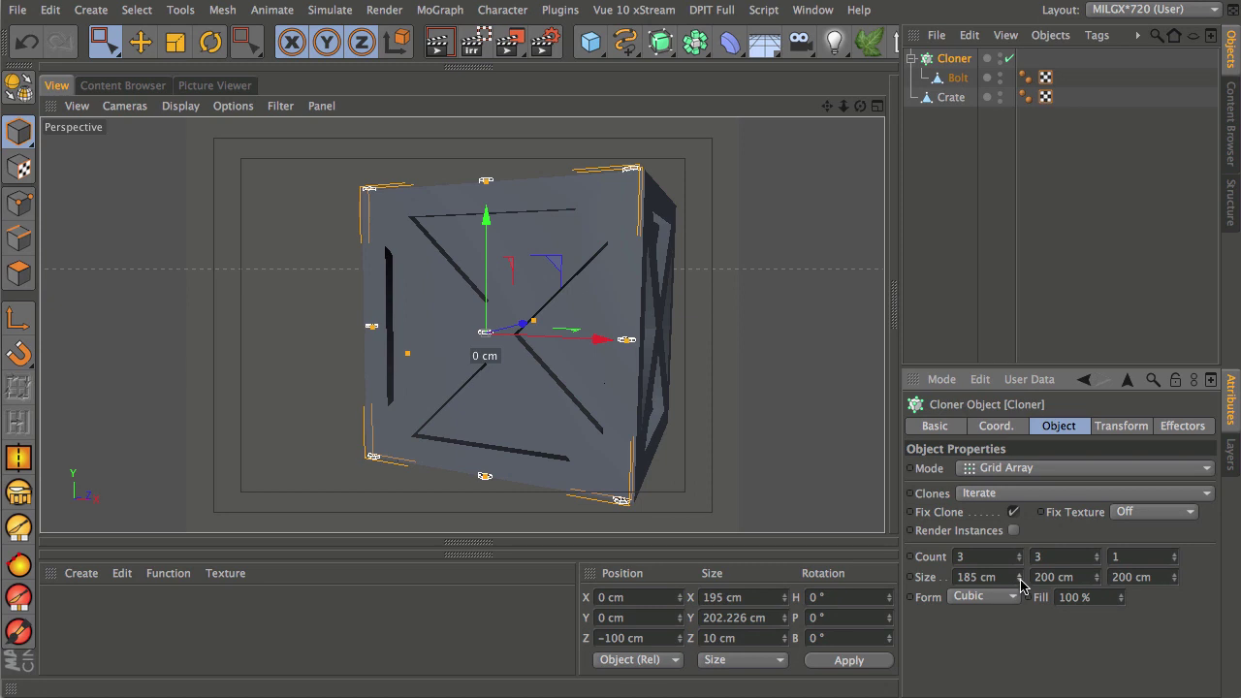
{"action": "middle_click", "coordinate": [606, 398]}
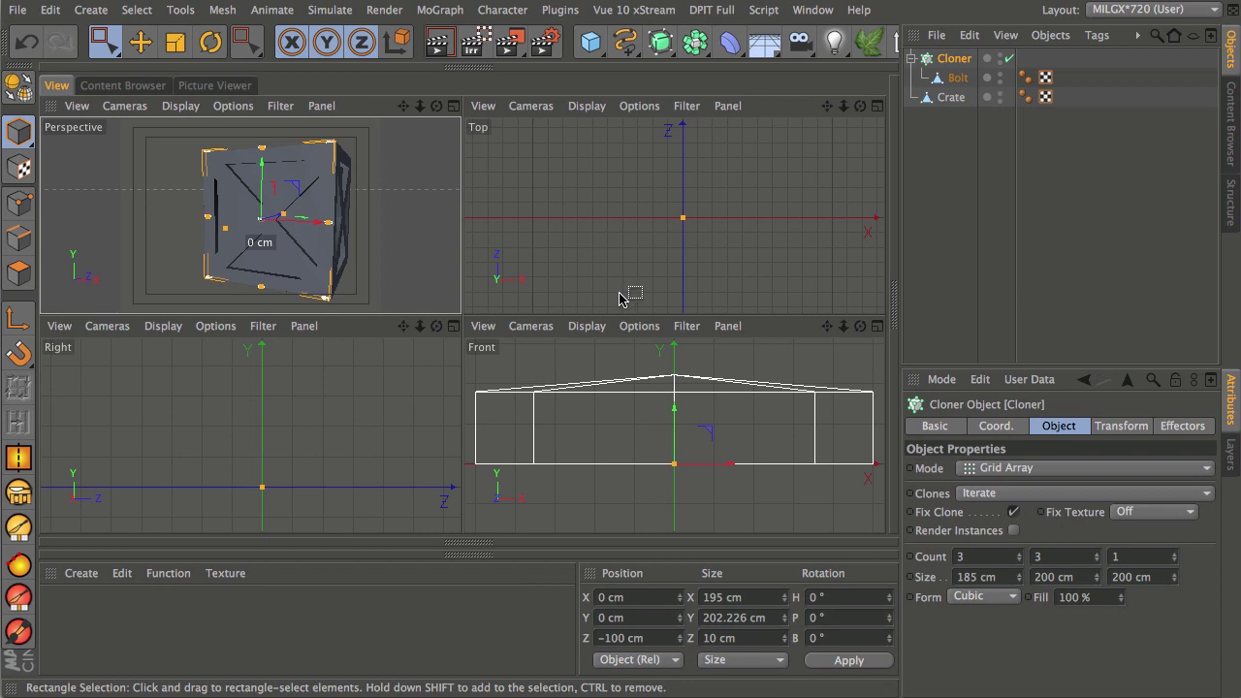
Step: Check the corner bolt against the crate's frame from above, and set the perspective view's shading to Gouraud Shading (Lines)
{"action": "middle_click", "coordinate": [673, 219]}
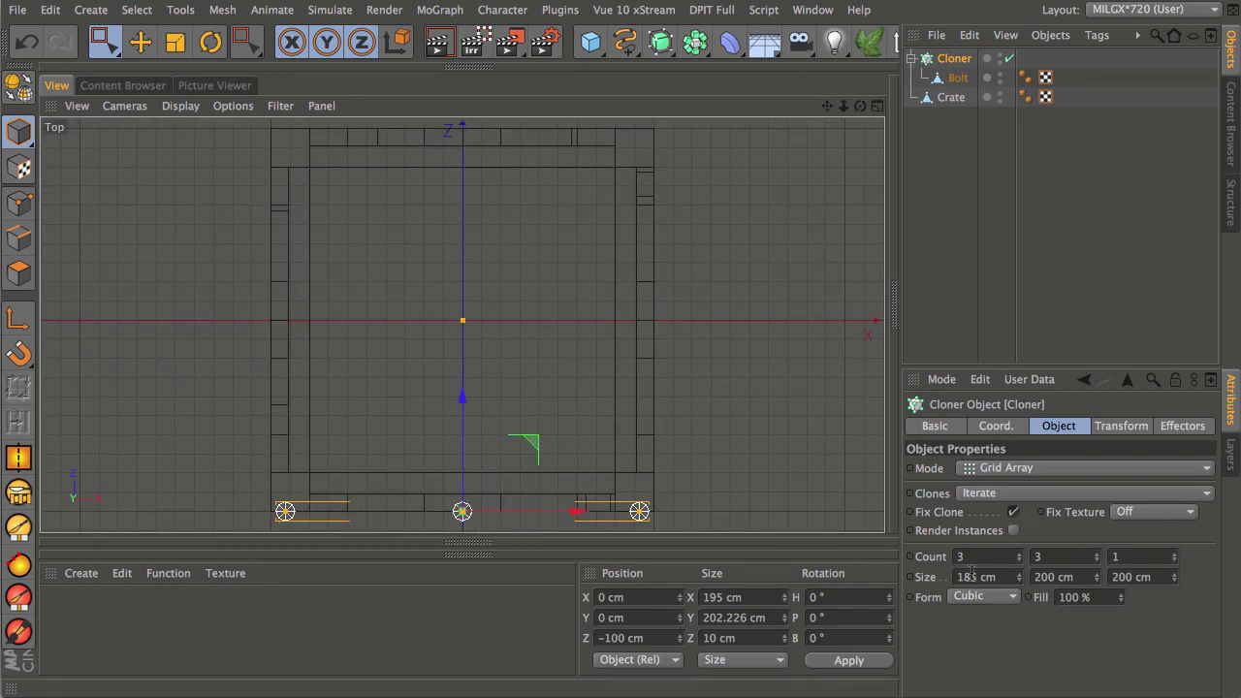
{"action": "middle_click_drag", "start_coordinate": [546, 485], "coordinate": [548, 309], "text": "alt"}
{"action": "scroll", "coordinate": [560, 324], "scroll_direction": "up", "scroll_amount": 5}
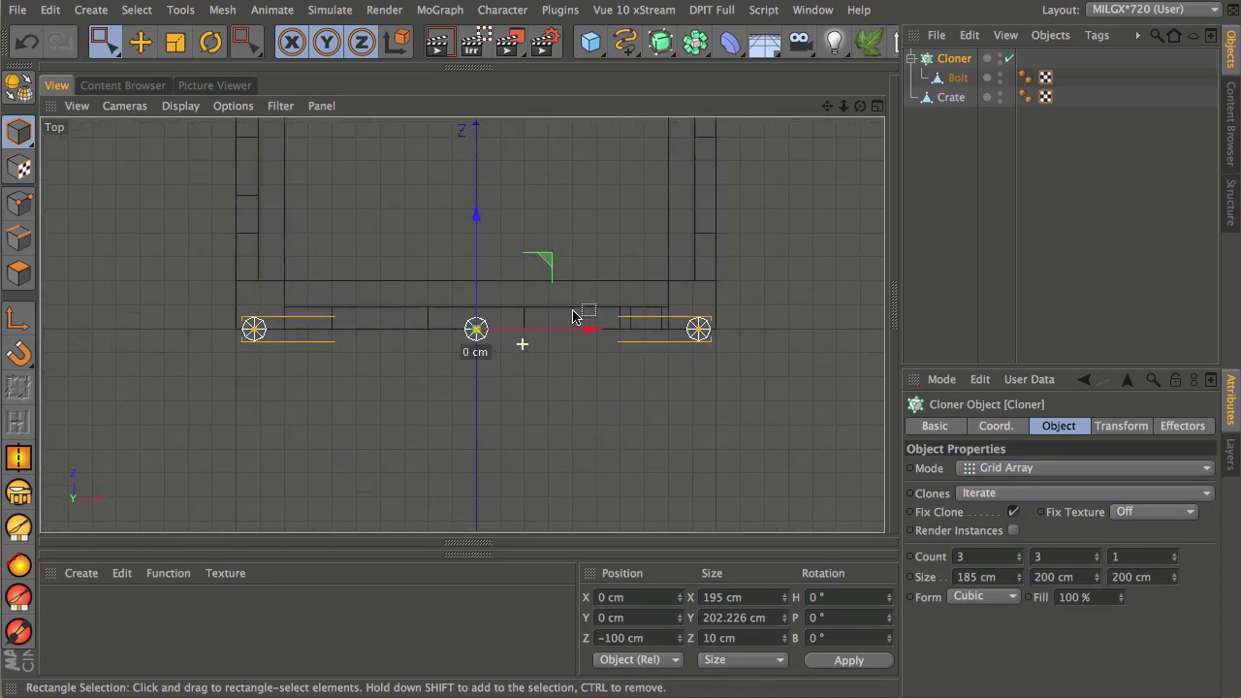
{"action": "middle_click_drag", "start_coordinate": [743, 255], "coordinate": [473, 441], "text": "alt"}
{"action": "scroll", "coordinate": [646, 388], "scroll_direction": "up", "scroll_amount": 4}
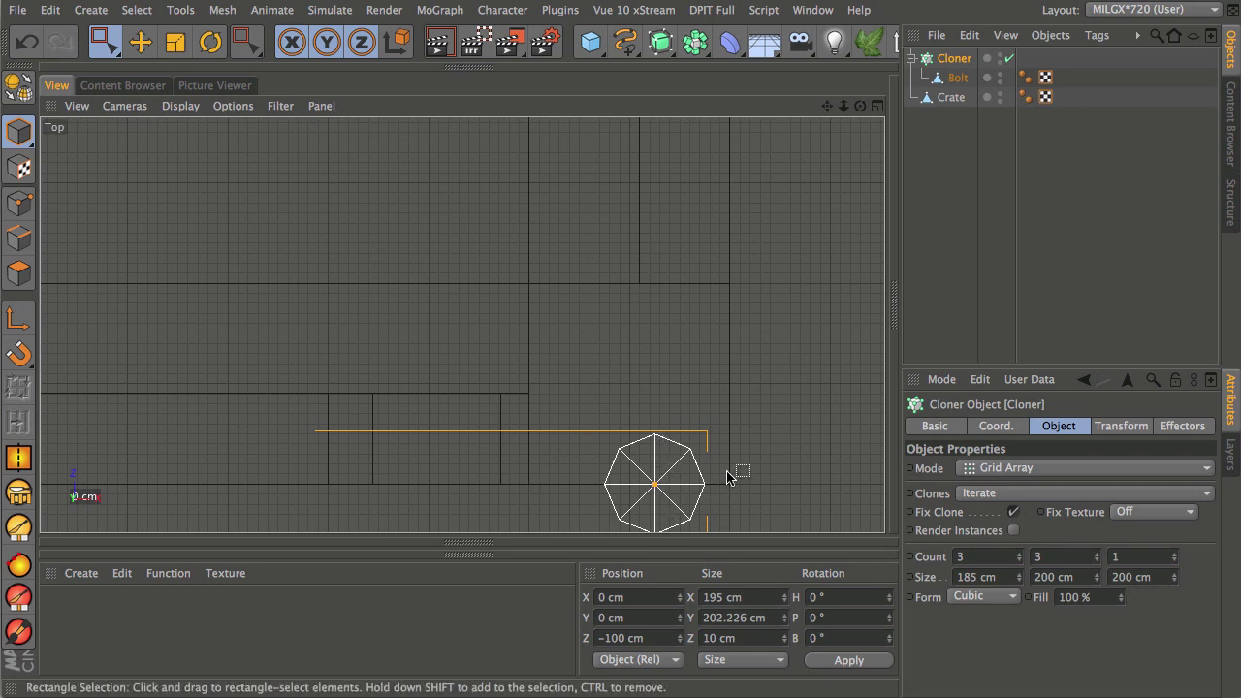
{"action": "middle_click", "coordinate": [624, 448]}
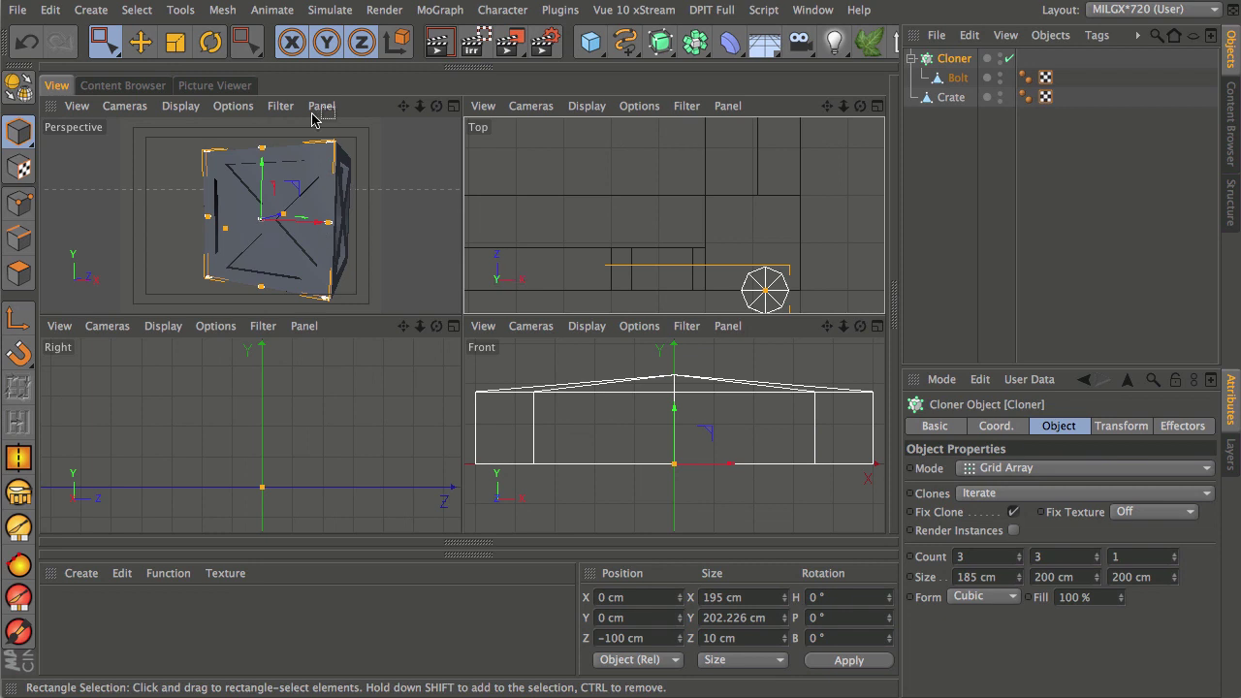
{"action": "middle_click", "coordinate": [276, 231]}
{"action": "left_click", "coordinate": [181, 106]}
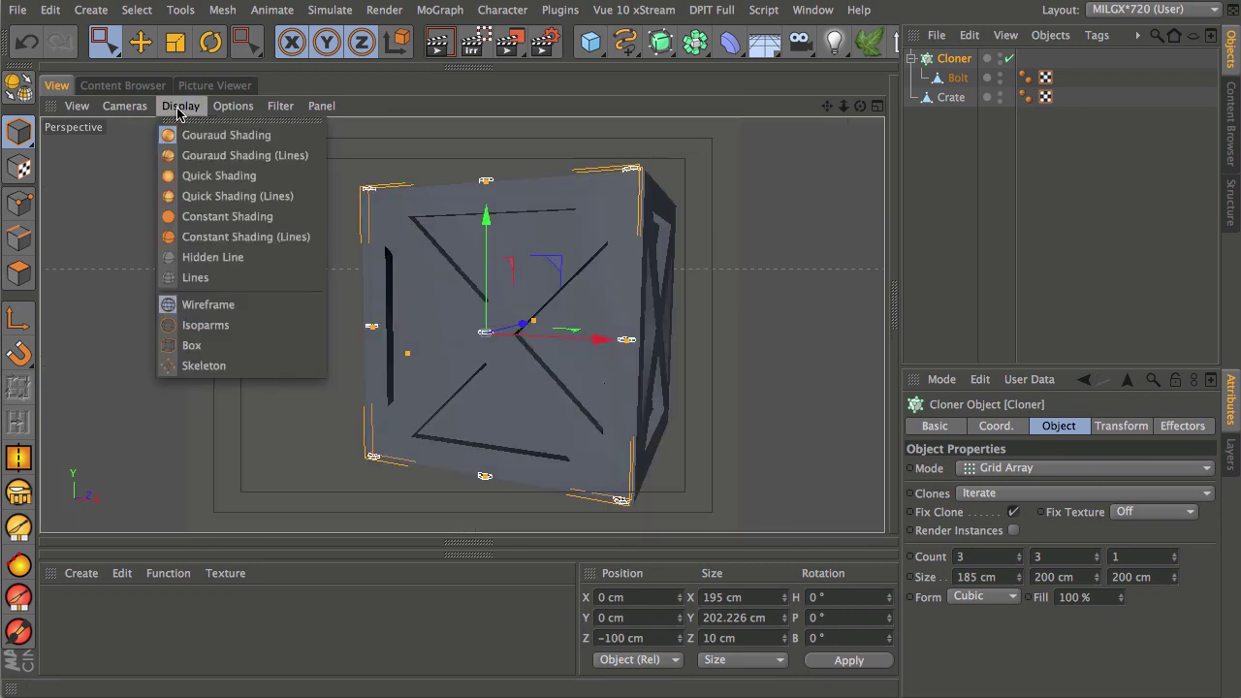
{"action": "left_click", "coordinate": [228, 155]}
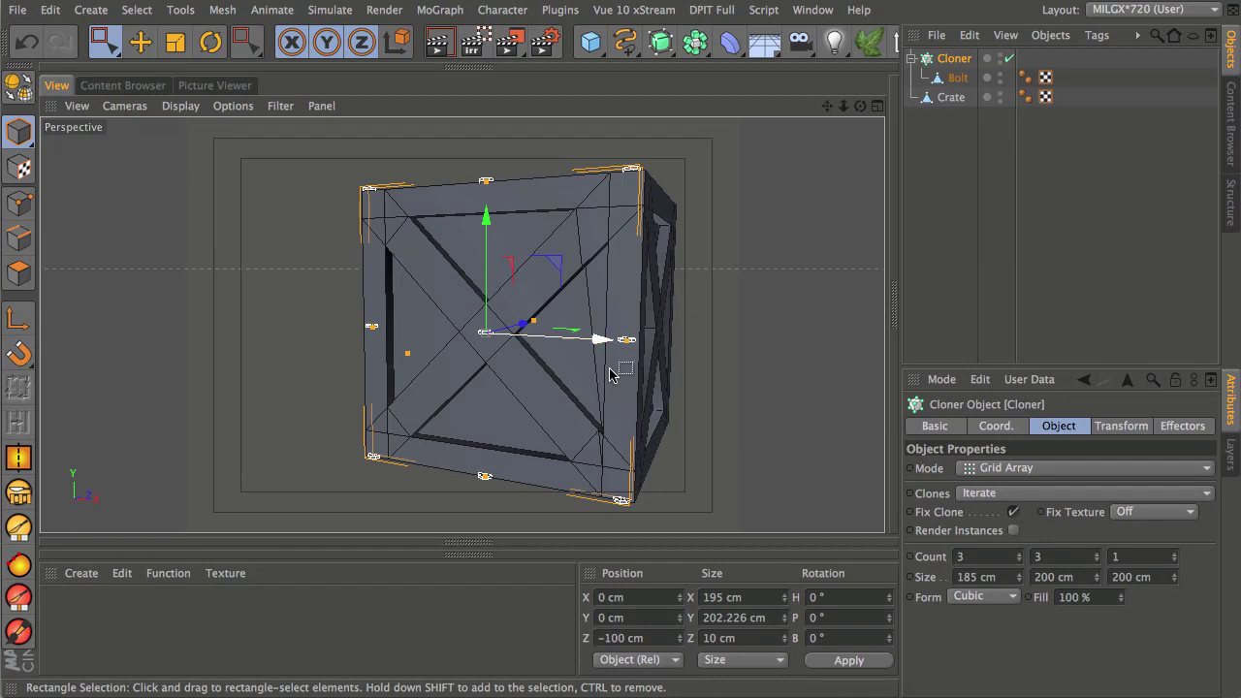
Step: Reduce the Cloner grid's X size to 180 cm, judging the corner bolt's distance from the crate edge in the Front view
{"action": "middle_click", "coordinate": [384, 341]}
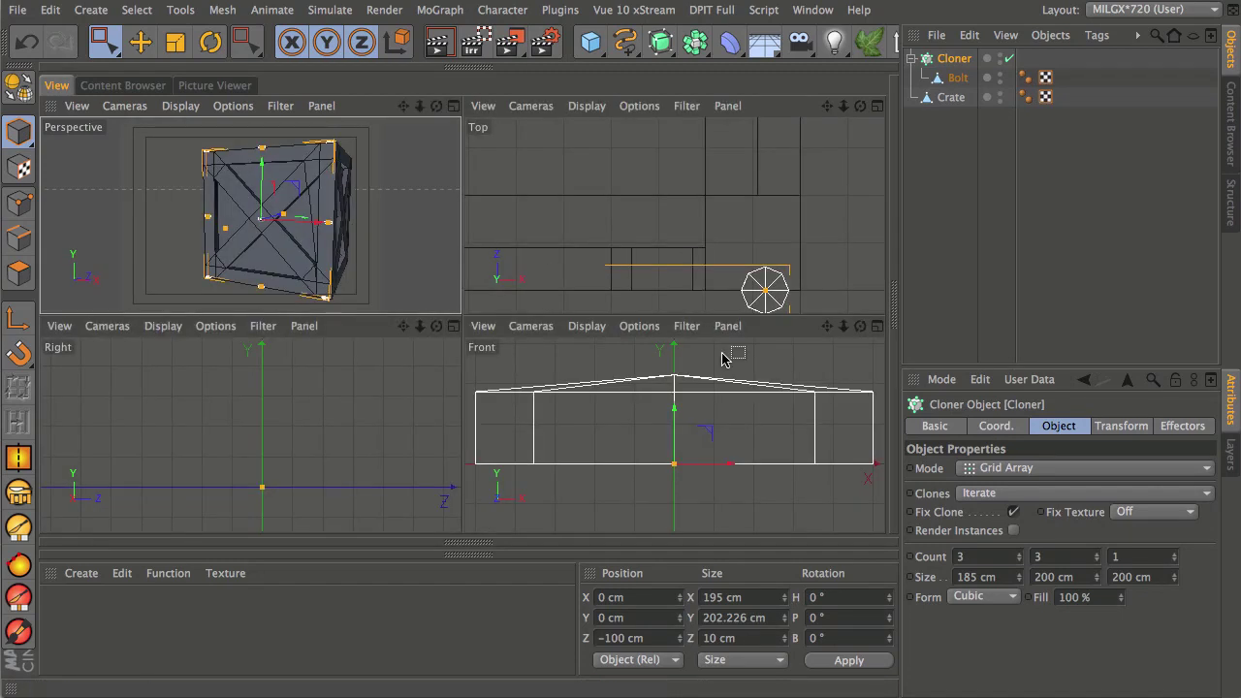
{"action": "middle_click", "coordinate": [699, 341]}
{"action": "scroll", "coordinate": [628, 399], "scroll_direction": "up", "scroll_amount": 6}
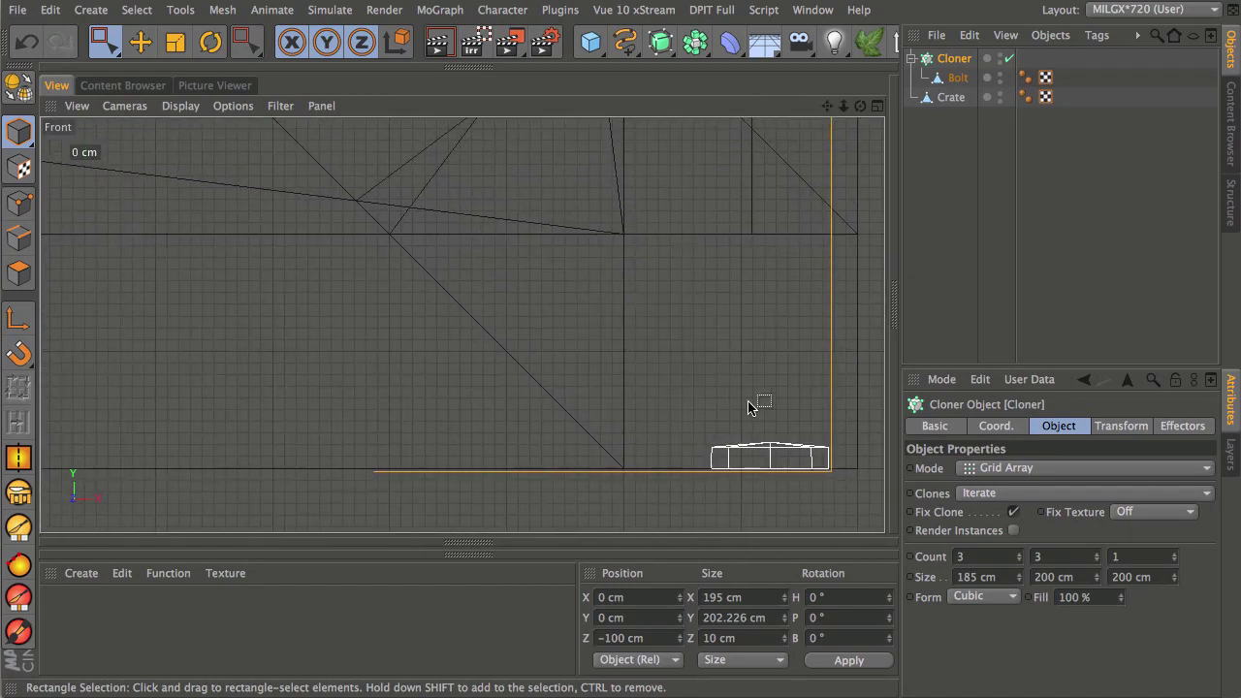
{"action": "scroll", "coordinate": [520, 287], "scroll_direction": "up", "scroll_amount": 5}
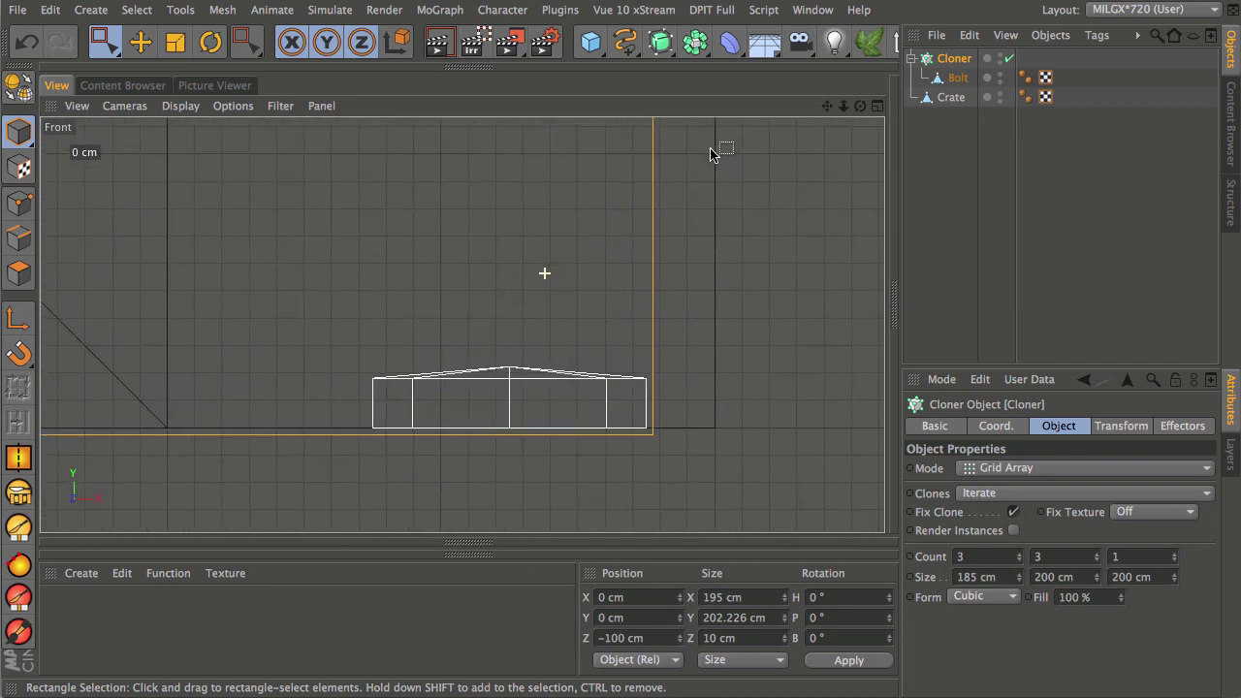
{"action": "middle_click_drag", "start_coordinate": [514, 306], "coordinate": [629, 297]}
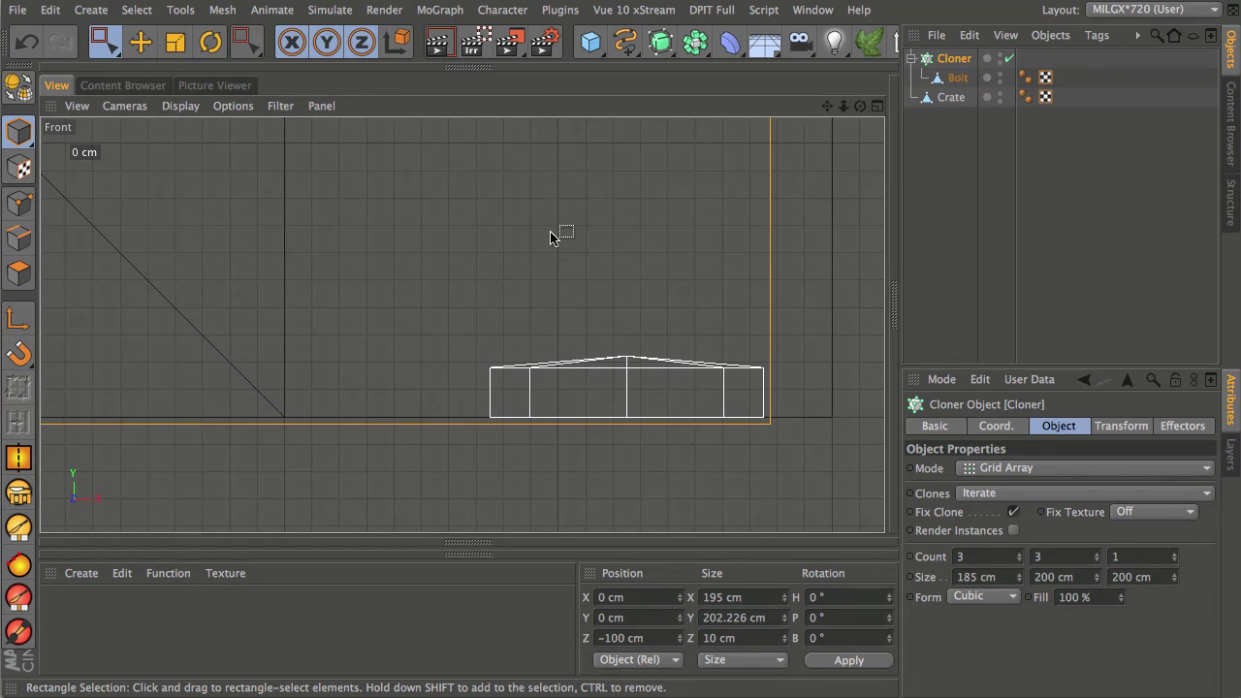
{"action": "left_click_drag", "start_coordinate": [1019, 582], "coordinate": [1020, 586]}
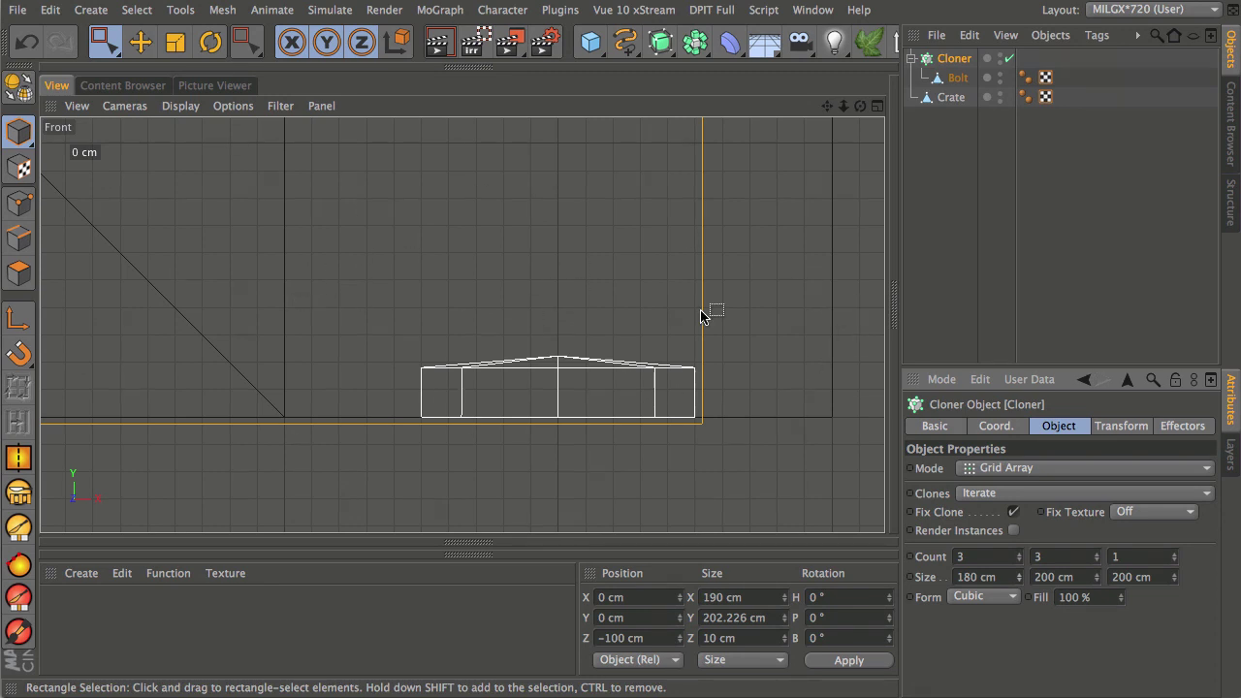
Step: Set the Cloner grid's Z and Y sizes to 180 cm as well
{"action": "left_click", "coordinate": [1139, 577]}
{"action": "middle_click", "coordinate": [588, 424]}
{"action": "left_click", "coordinate": [1078, 577]}
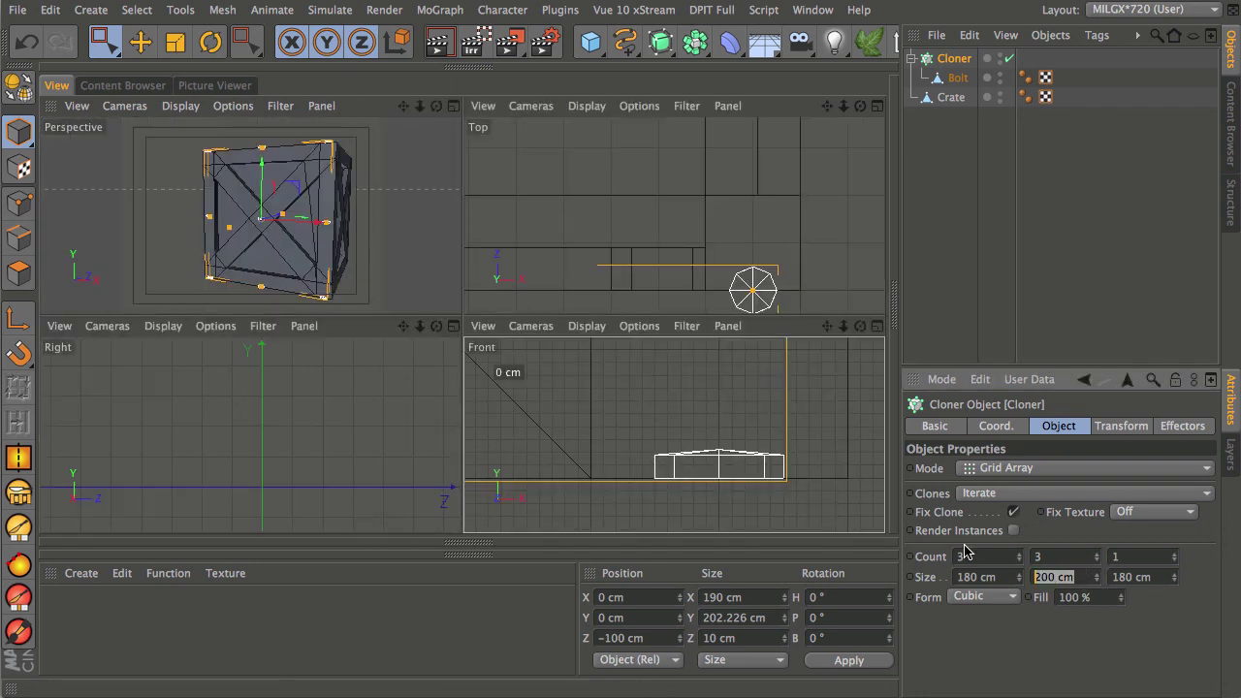
{"action": "key", "text": "Return"}
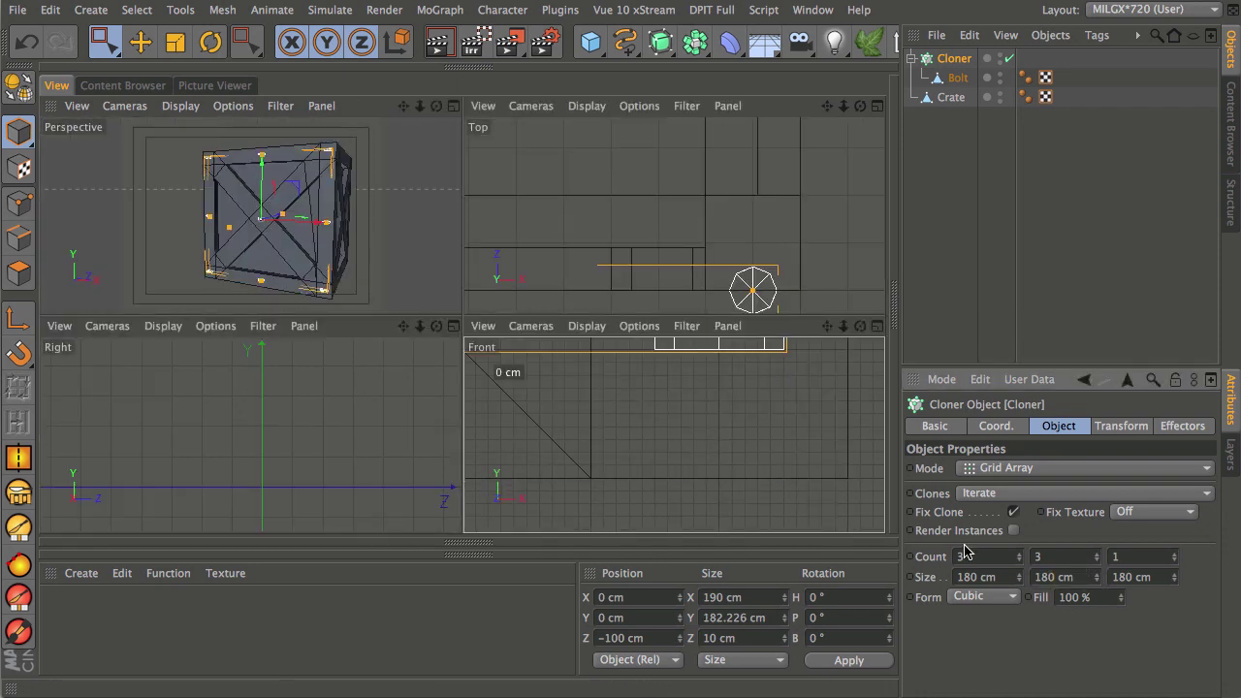
Step: Set the Cloner's transform pitch rotation (R.P) to 90° so the bolt heads face outward from the crate
{"action": "middle_click", "coordinate": [281, 204]}
{"action": "right_click_drag", "start_coordinate": [515, 363], "coordinate": [667, 342], "text": "alt"}
{"action": "left_click_drag", "start_coordinate": [667, 342], "coordinate": [592, 374], "text": "alt"}
{"action": "scroll", "coordinate": [549, 335], "scroll_direction": "up", "scroll_amount": 5}
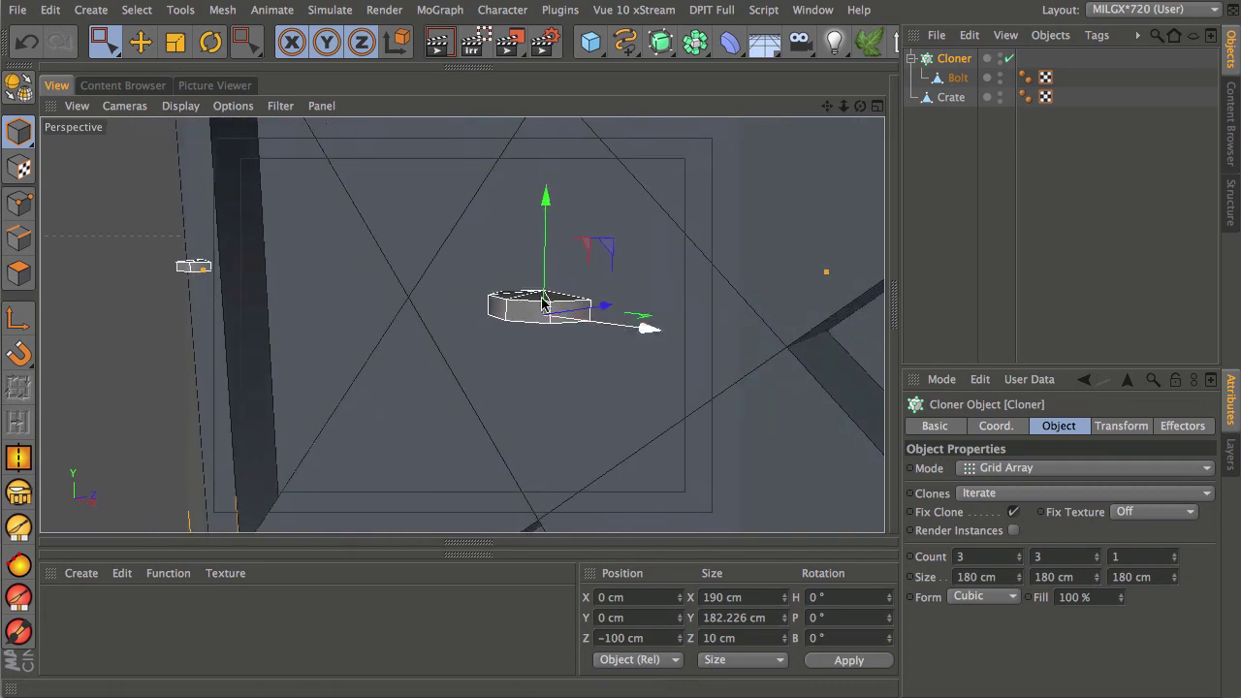
{"action": "left_click", "coordinate": [1122, 427]}
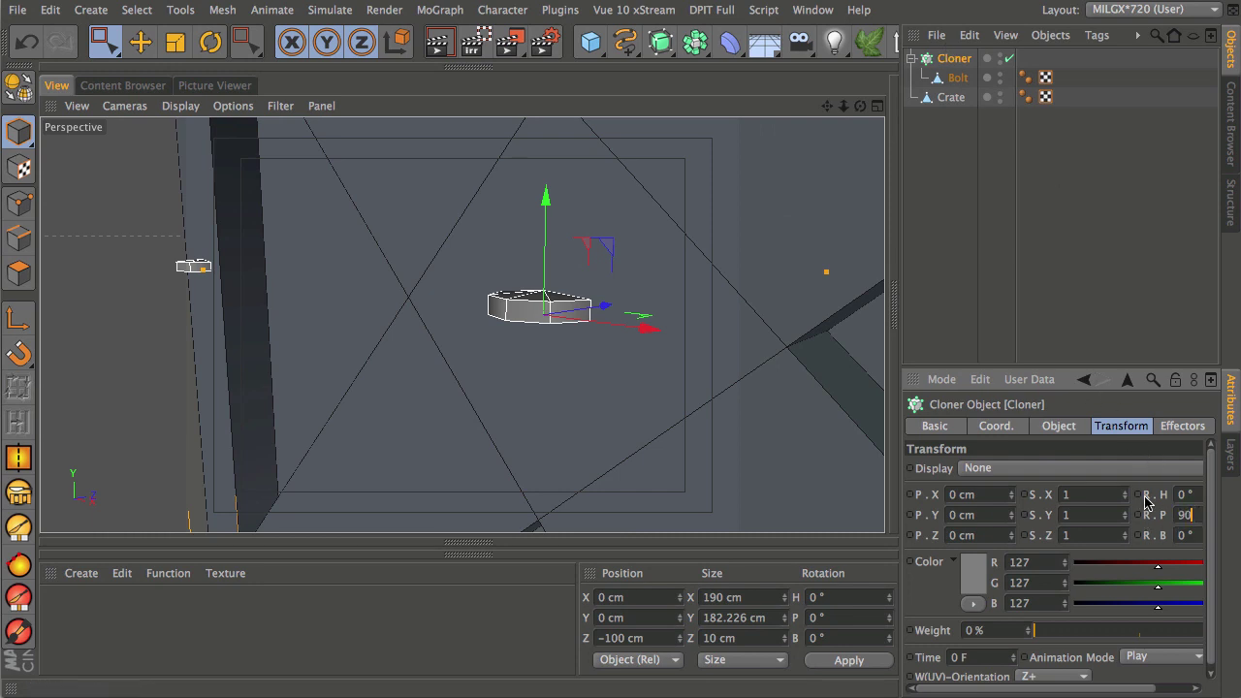
{"action": "key", "text": "Return"}
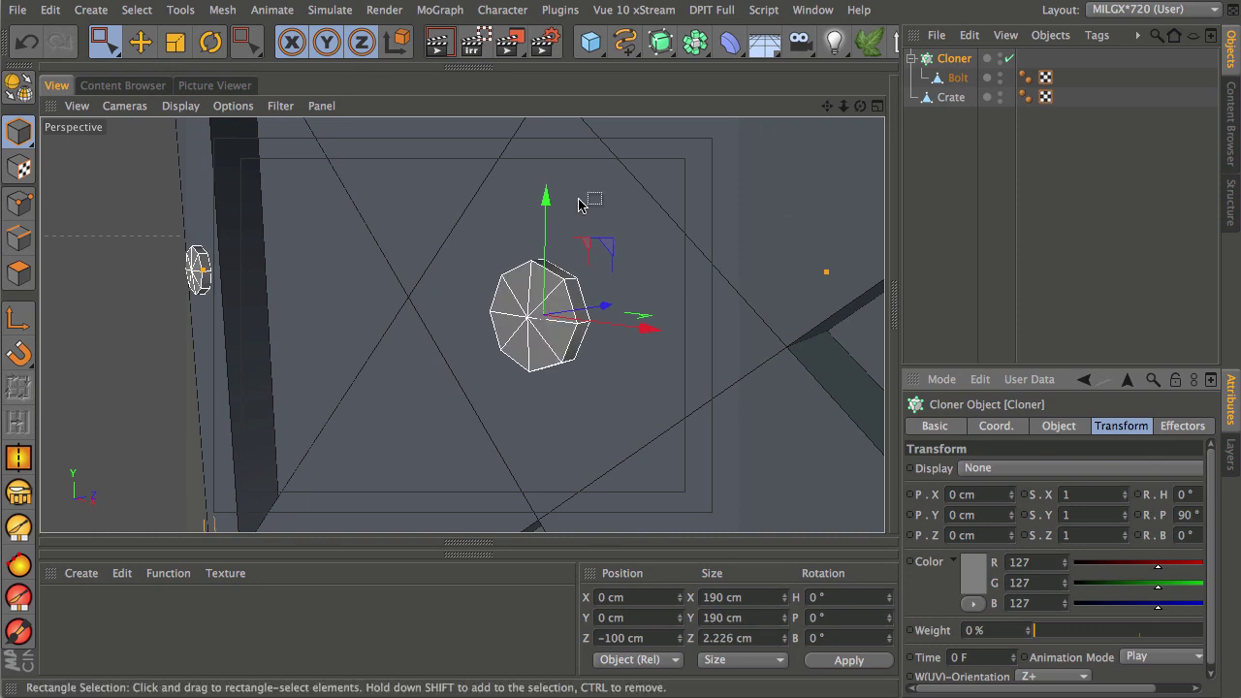
Step: Examine how the rotated bolts sit on the crate face in the Top and Perspective views
{"action": "middle_click", "coordinate": [621, 311]}
{"action": "middle_click", "coordinate": [638, 253]}
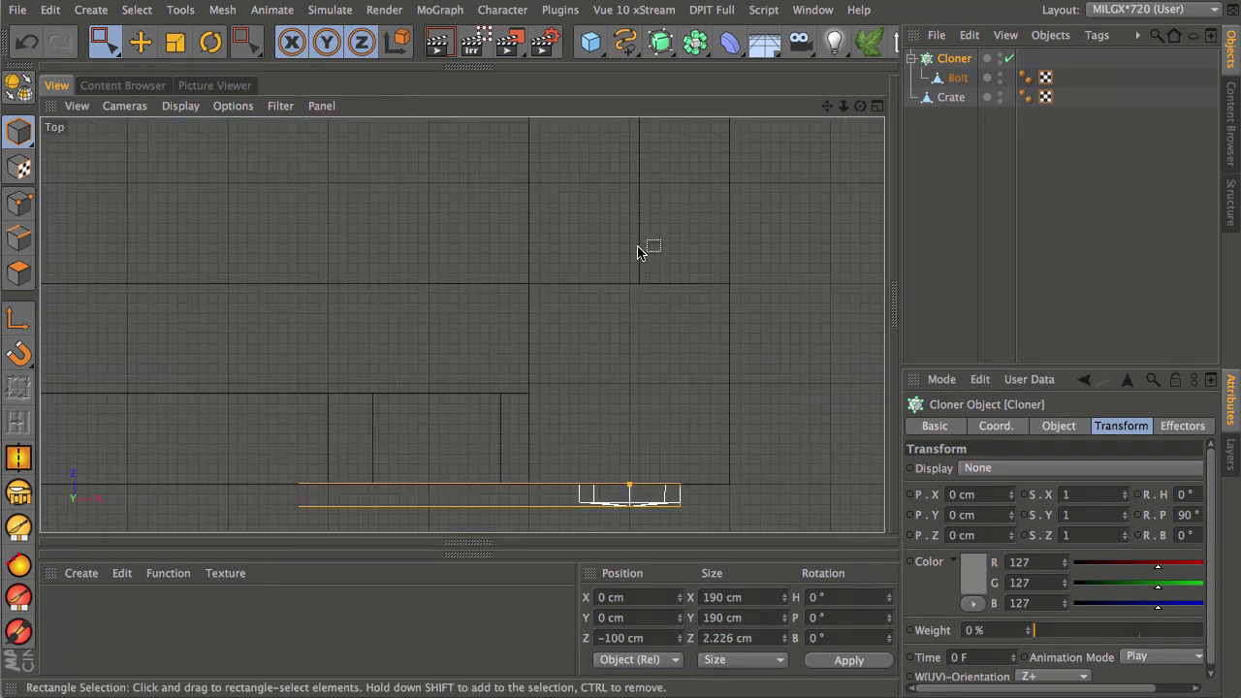
{"action": "mouse_move", "coordinate": [627, 466]}
{"action": "middle_mouse_down"}
{"action": "mouse_move", "coordinate": [604, 457]}
{"action": "mouse_move", "coordinate": [568, 346]}
{"action": "middle_mouse_up"}
{"action": "scroll", "coordinate": [582, 349], "scroll_direction": "up", "scroll_amount": 1}
{"action": "right_click_drag", "start_coordinate": [602, 351], "coordinate": [825, 155], "text": "alt"}
{"action": "middle_click_drag", "start_coordinate": [687, 321], "coordinate": [515, 393]}
{"action": "mouse_move", "coordinate": [515, 393]}
{"action": "right_mouse_down", "text": "alt"}
{"action": "mouse_move", "coordinate": [632, 324]}
{"action": "mouse_move", "coordinate": [643, 266]}
{"action": "mouse_move", "coordinate": [502, 360]}
{"action": "mouse_move", "coordinate": [533, 346]}
{"action": "right_mouse_up", "text": "alt"}
{"action": "middle_click", "coordinate": [533, 346]}
{"action": "middle_click", "coordinate": [385, 301]}
{"action": "right_click_drag", "start_coordinate": [693, 266], "coordinate": [546, 410], "text": "alt"}
{"action": "left_click_drag", "start_coordinate": [546, 410], "coordinate": [726, 184], "text": "alt"}
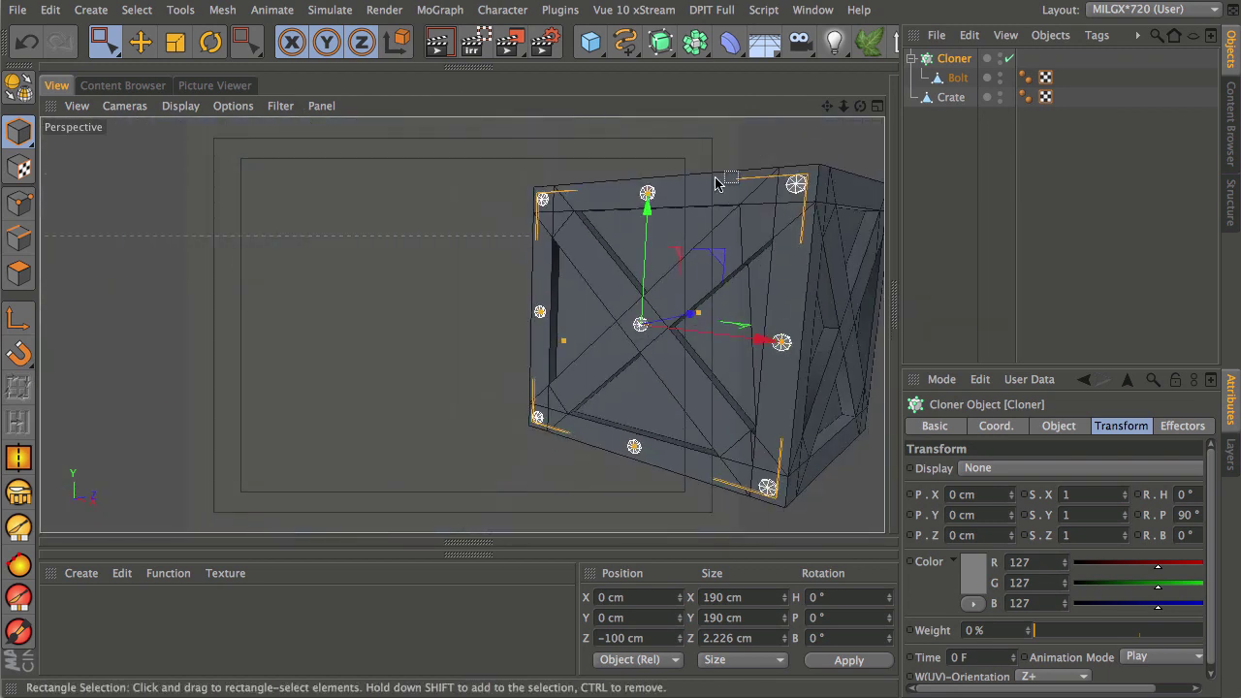
Step: Collapse the Cloner's hierarchy and rename the Cloner as Face_bolts
{"action": "left_click", "coordinate": [912, 58]}
{"action": "double_click", "coordinate": [955, 59]}
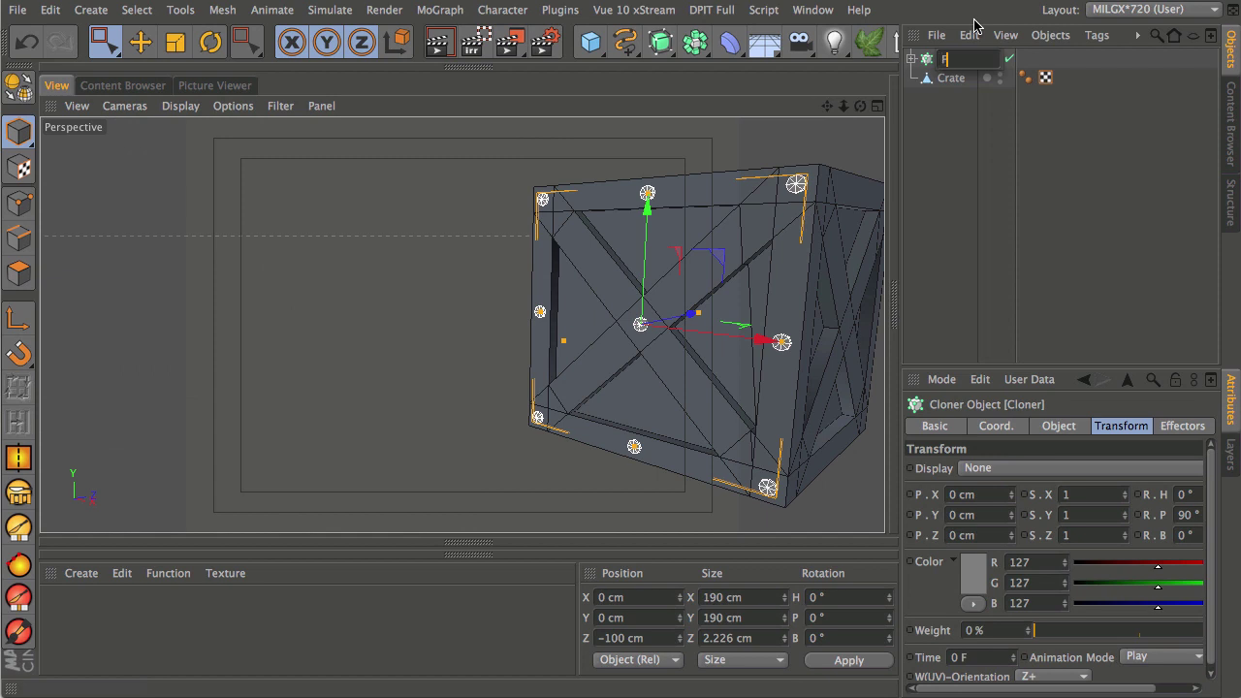
{"action": "type", "text": "Face_bolts"}
{"action": "key", "text": "Return"}
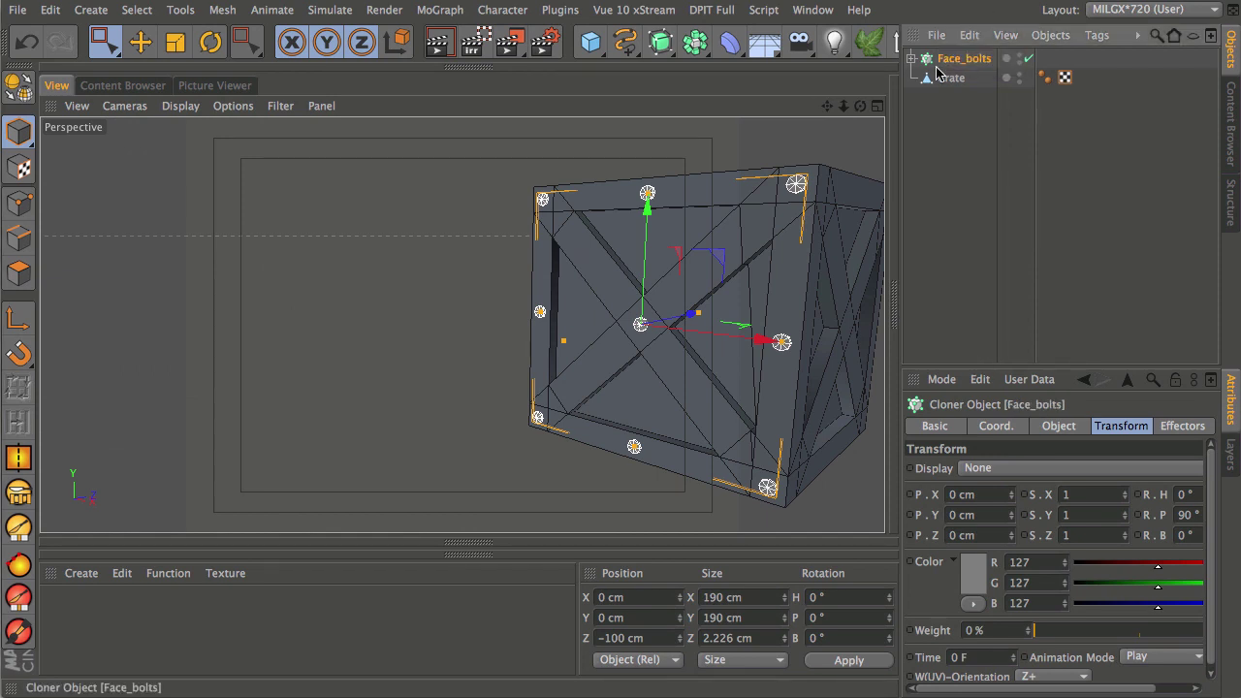
Step: Duplicate Face_bolts and place the copy on the opposite crate face with heading 180° and Z position 100 cm
{"action": "left_click_drag", "start_coordinate": [721, 319], "coordinate": [553, 332], "text": "alt"}
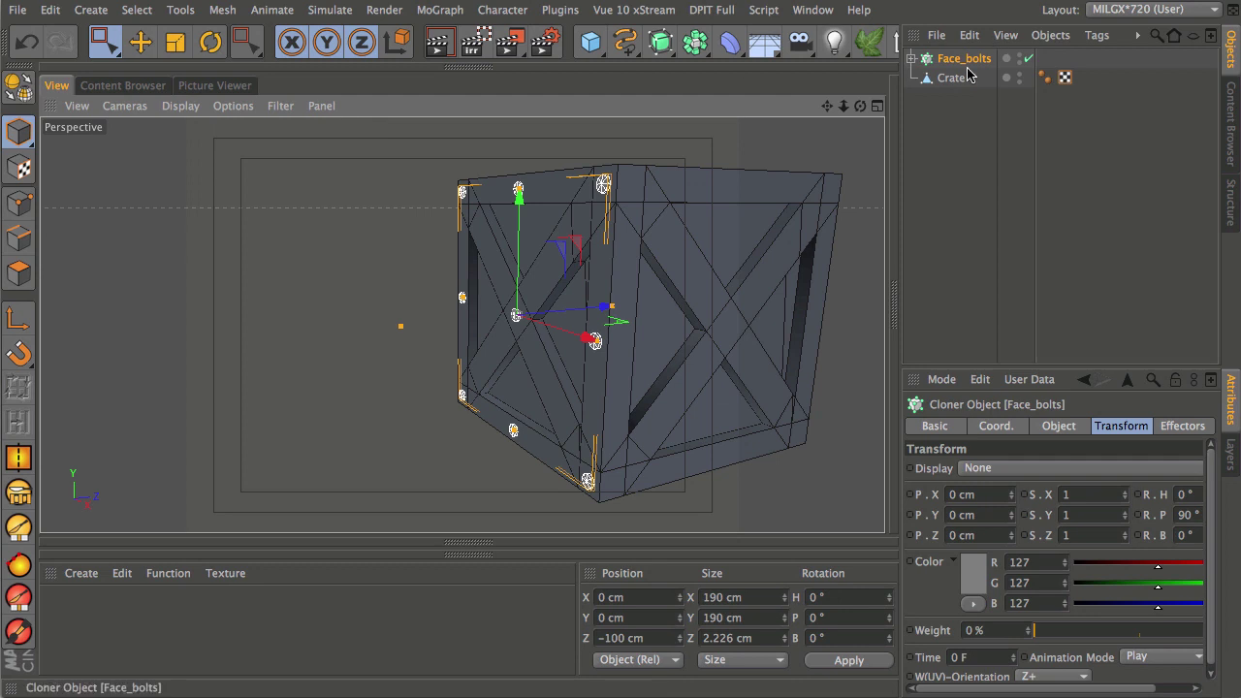
{"action": "left_click_drag", "start_coordinate": [978, 64], "coordinate": [983, 80], "text": "ctrl"}
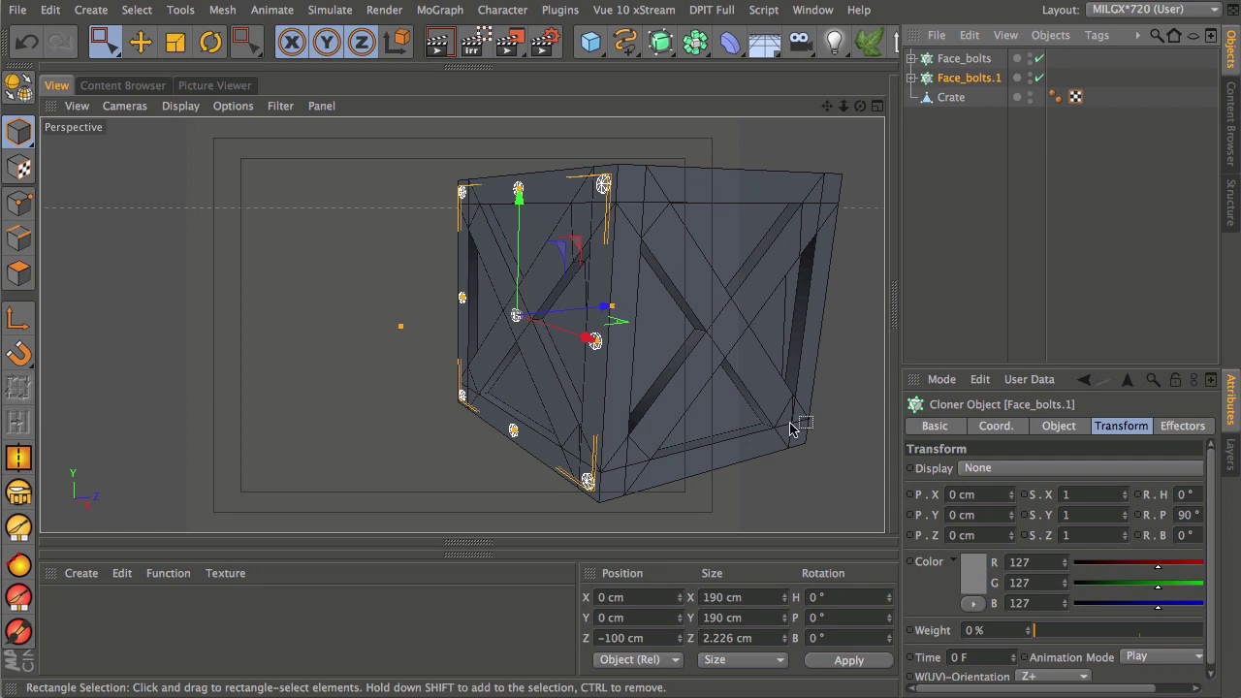
{"action": "left_click", "coordinate": [828, 598]}
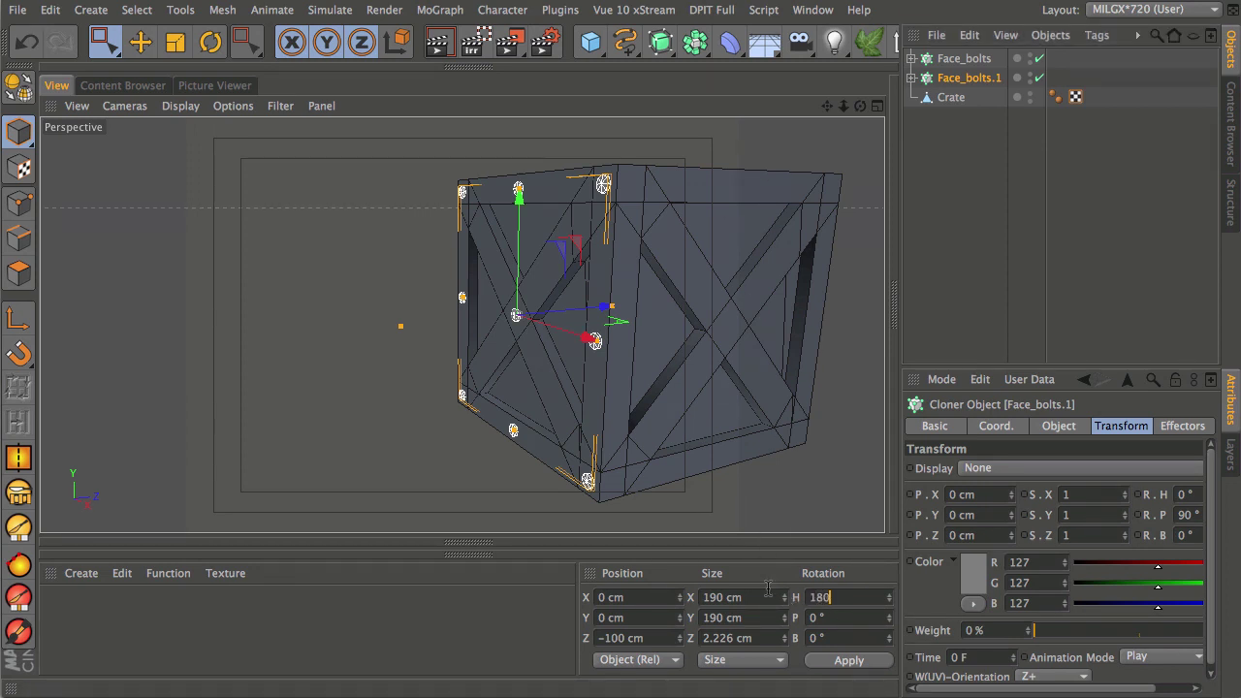
{"action": "key", "text": "Return"}
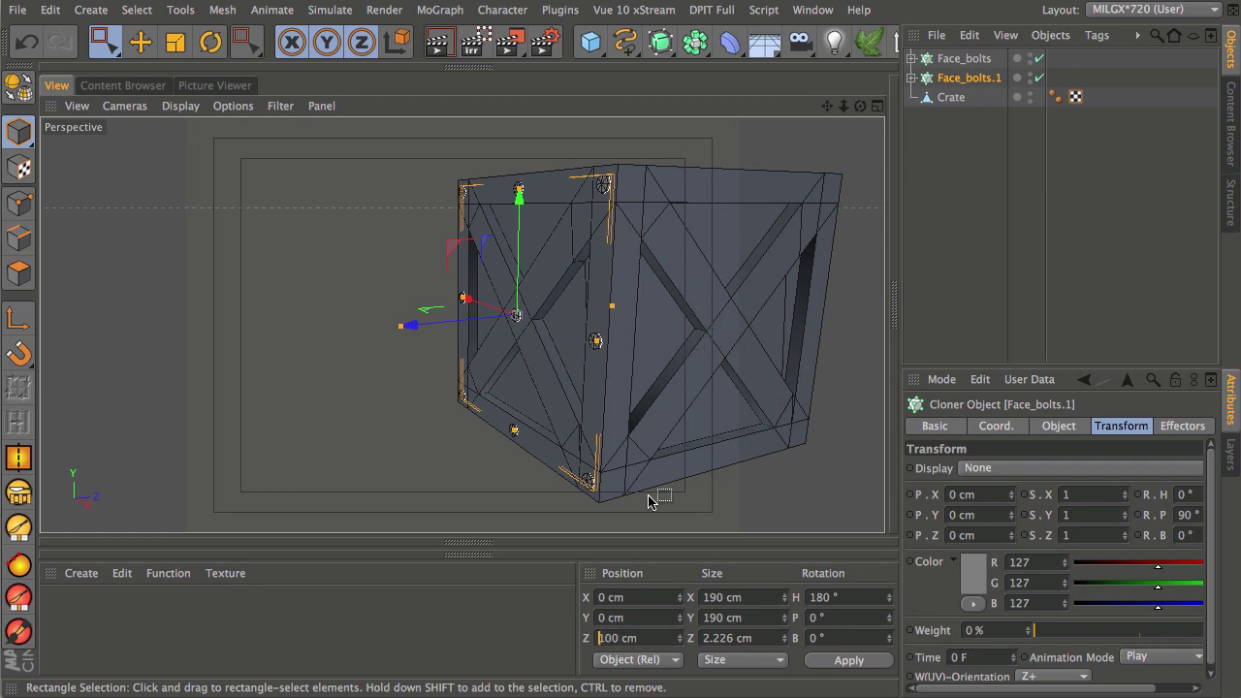
{"action": "key", "text": "Return"}
{"action": "left_click_drag", "start_coordinate": [704, 303], "coordinate": [673, 258], "text": "alt"}
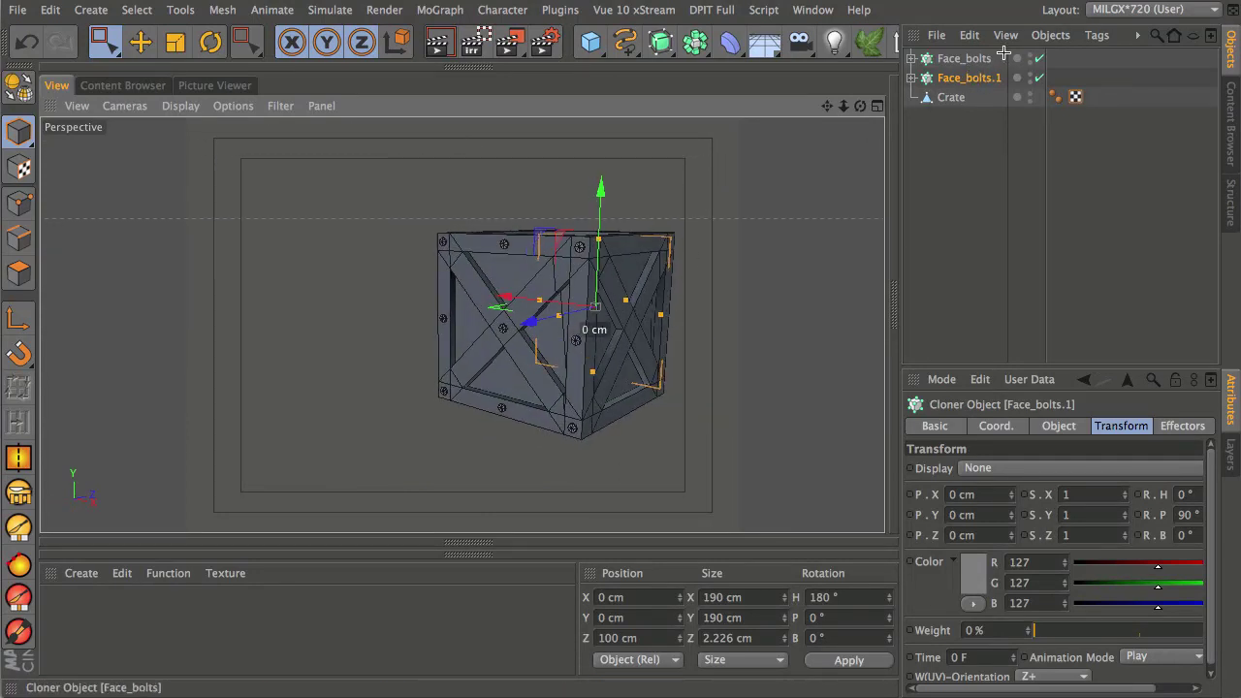
Step: Duplicate both bolt cloners together and rotate the two copies 90° in heading onto the crate's remaining side faces
{"action": "left_click", "coordinate": [965, 59], "text": "ctrl"}
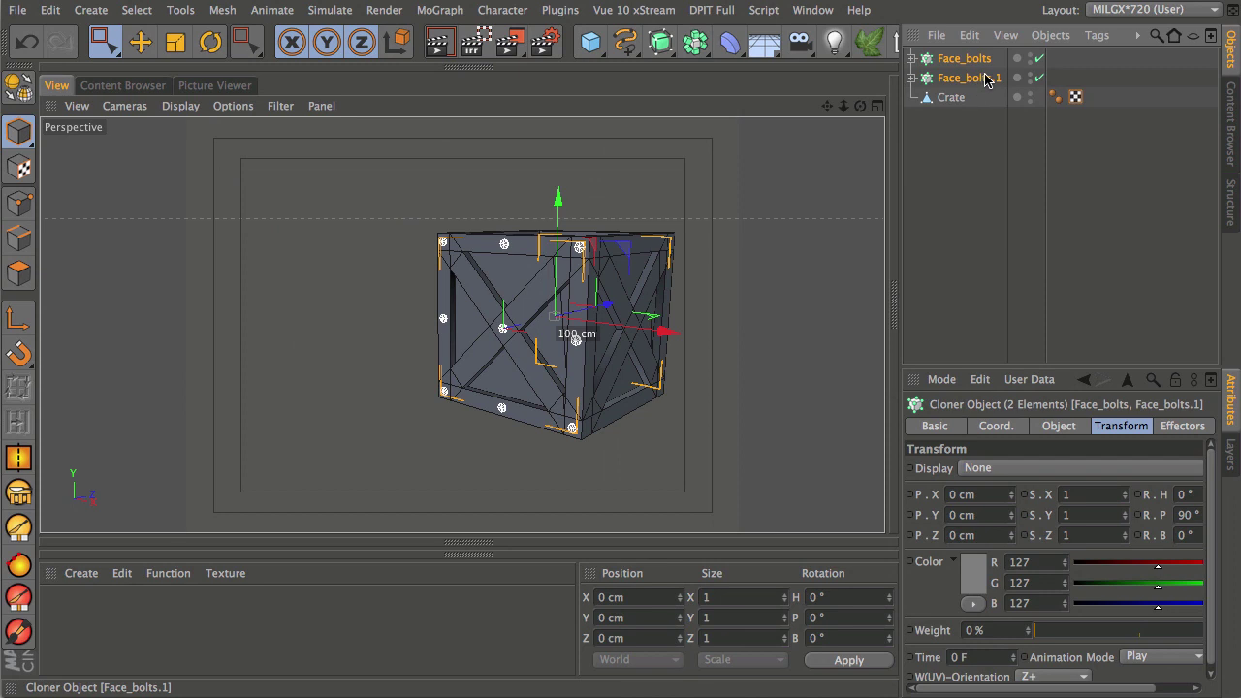
{"action": "left_click_drag", "start_coordinate": [984, 82], "coordinate": [985, 90], "text": "ctrl"}
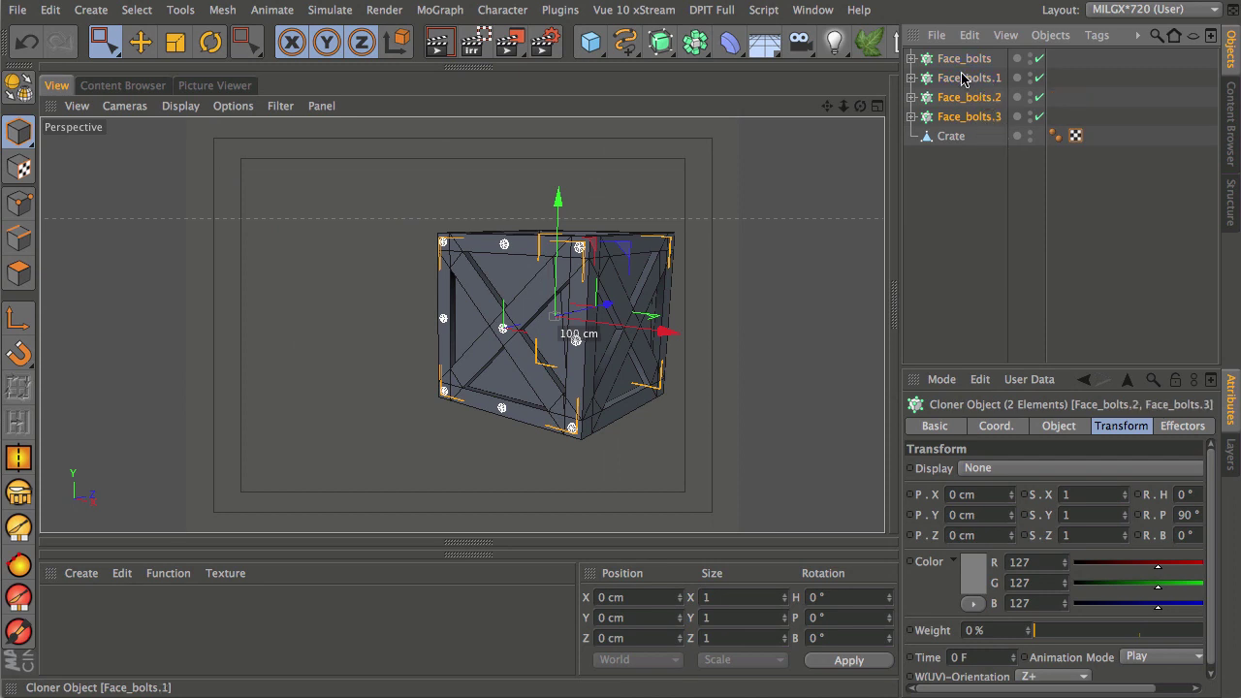
{"action": "left_click", "coordinate": [826, 597]}
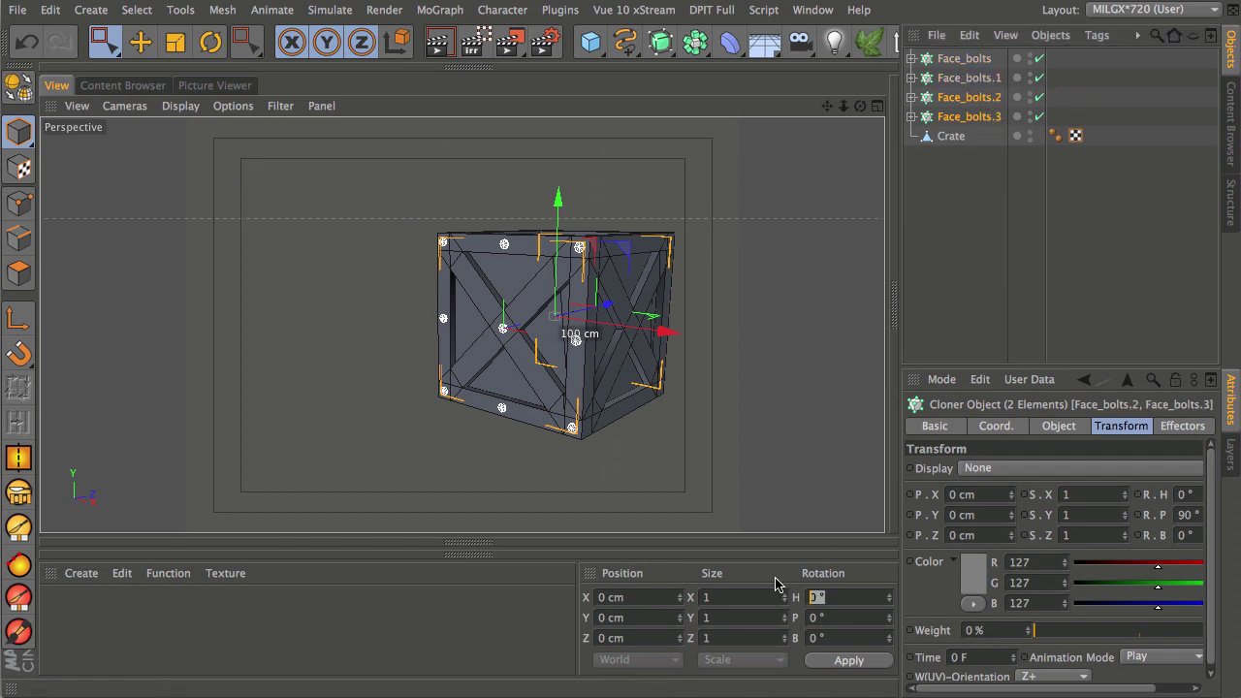
{"action": "type", "text": "90"}
{"action": "key", "text": "Return"}
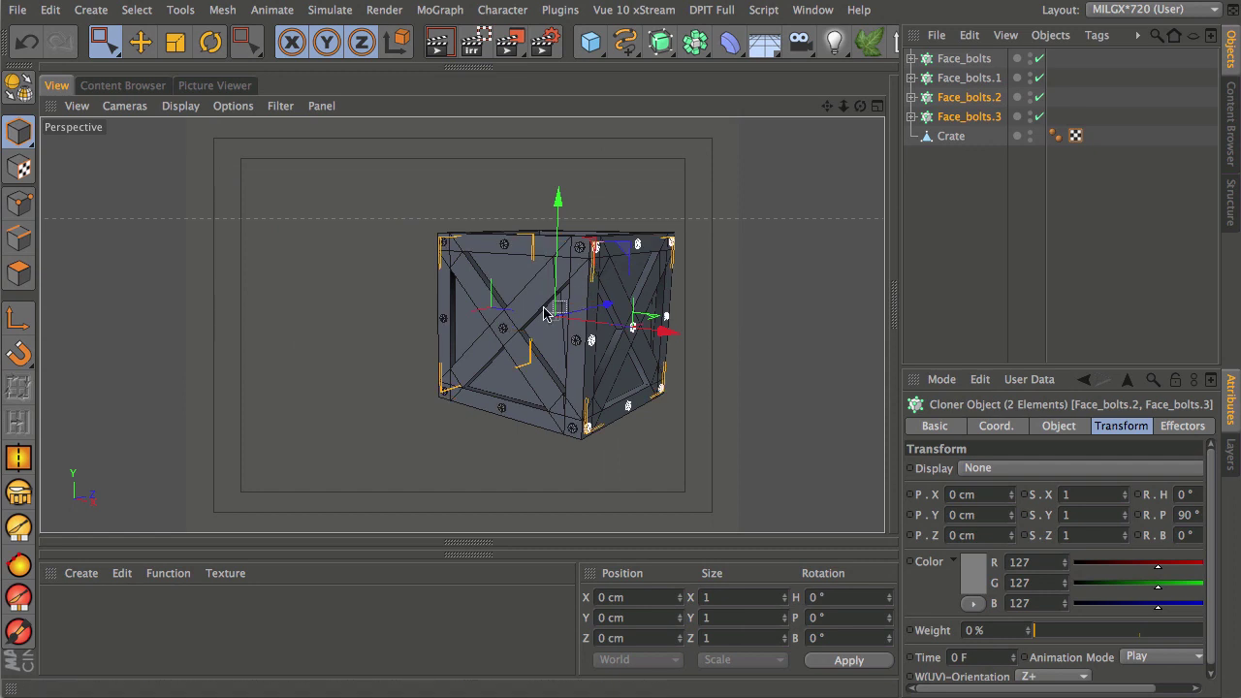
{"action": "left_click_drag", "start_coordinate": [576, 343], "coordinate": [717, 378], "text": "alt"}
Step: Duplicate Face_bolts.3 and set the copy's heading to 0° and pitch to 90°
{"action": "left_click", "coordinate": [978, 118]}
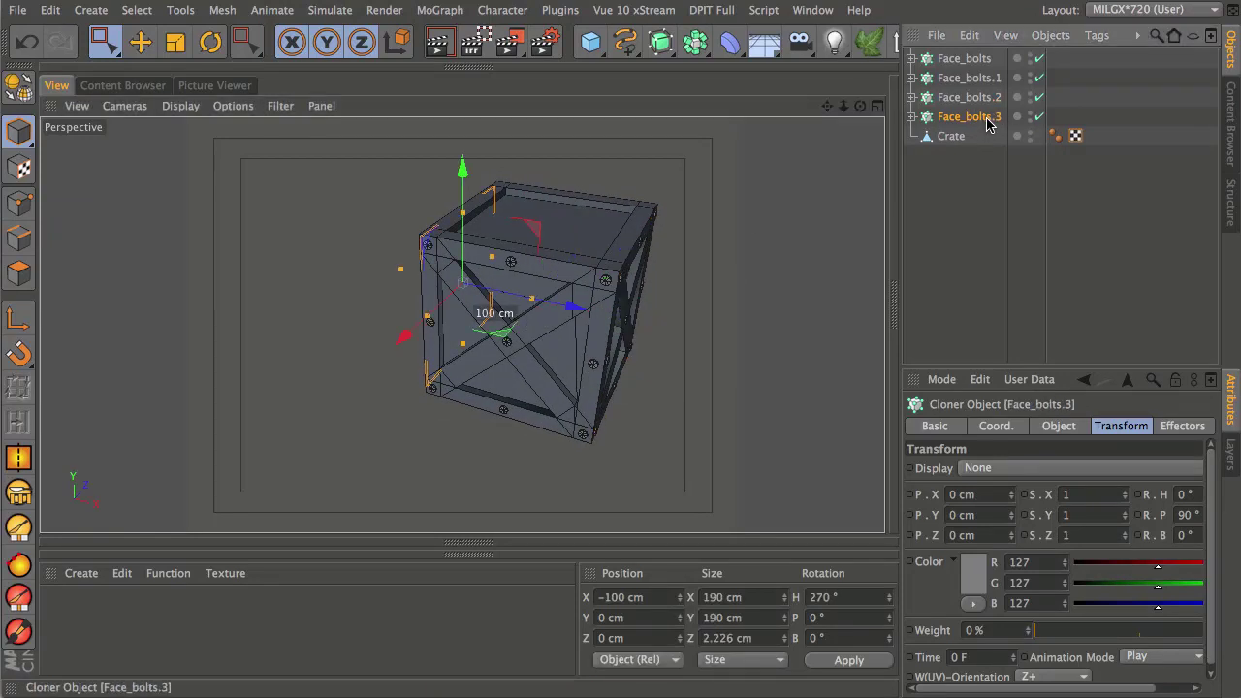
{"action": "left_click_drag", "start_coordinate": [989, 133], "coordinate": [989, 134], "text": "ctrl"}
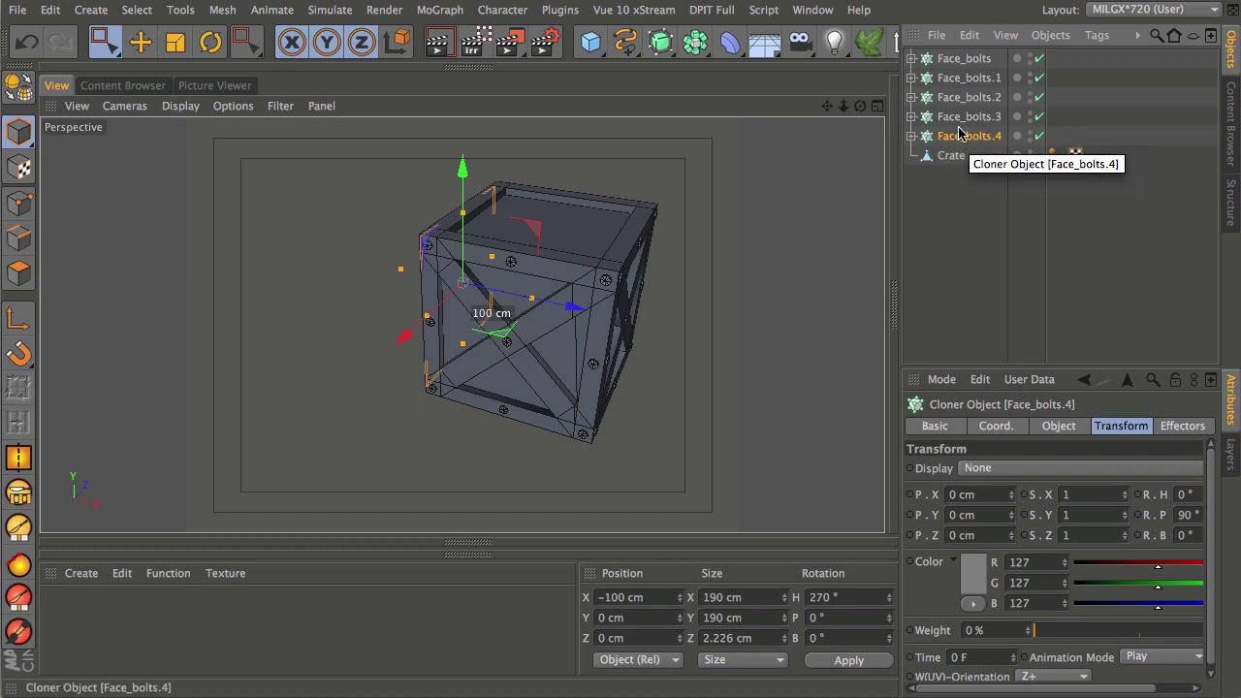
{"action": "left_click", "coordinate": [843, 597]}
{"action": "key", "text": "Return"}
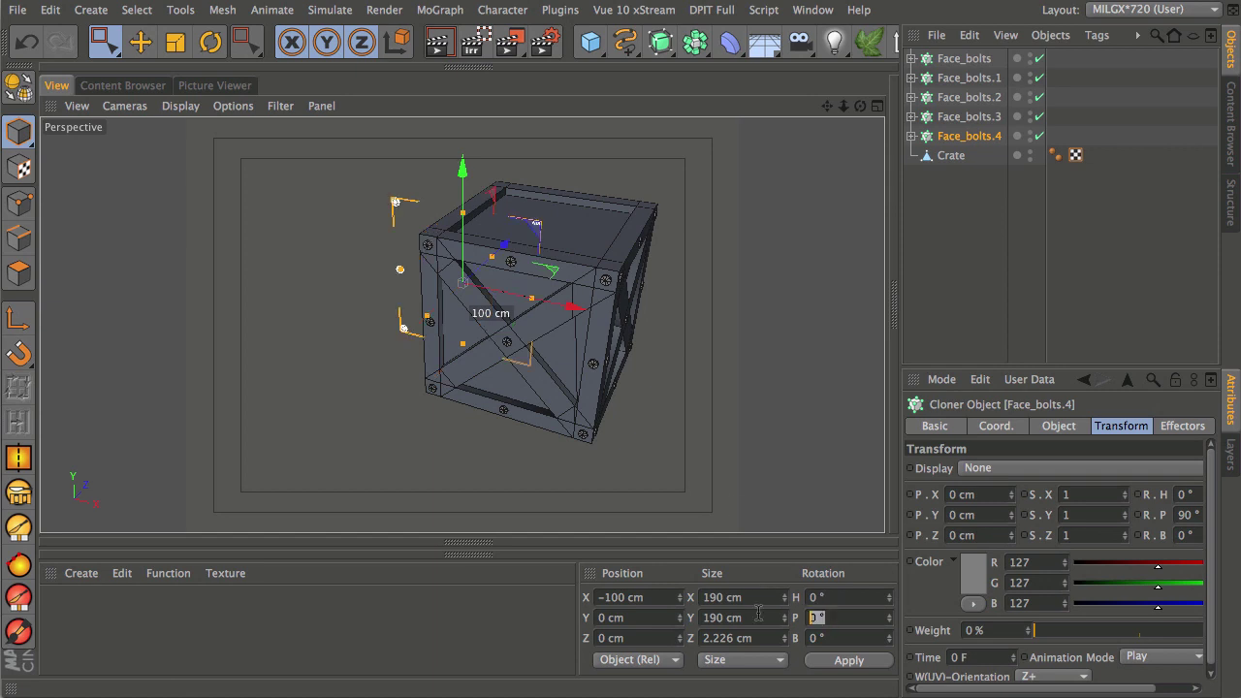
{"action": "type", "text": "90"}
{"action": "key", "text": "Return"}
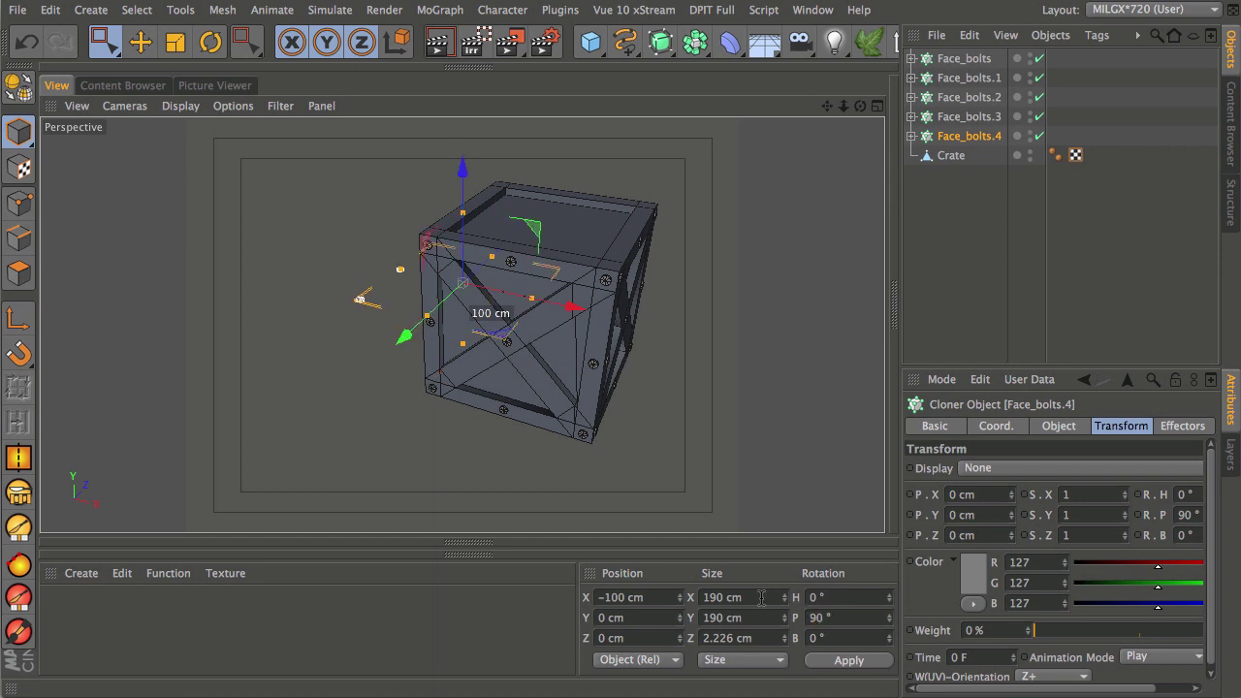
Step: Inspect which way the new copy's bolt heads point and set its pitch rotation to -90°
{"action": "right_click_drag", "start_coordinate": [492, 320], "coordinate": [637, 188], "text": "alt"}
{"action": "left_click_drag", "start_coordinate": [638, 188], "coordinate": [489, 271], "text": "alt"}
{"action": "left_click", "coordinate": [813, 620]}
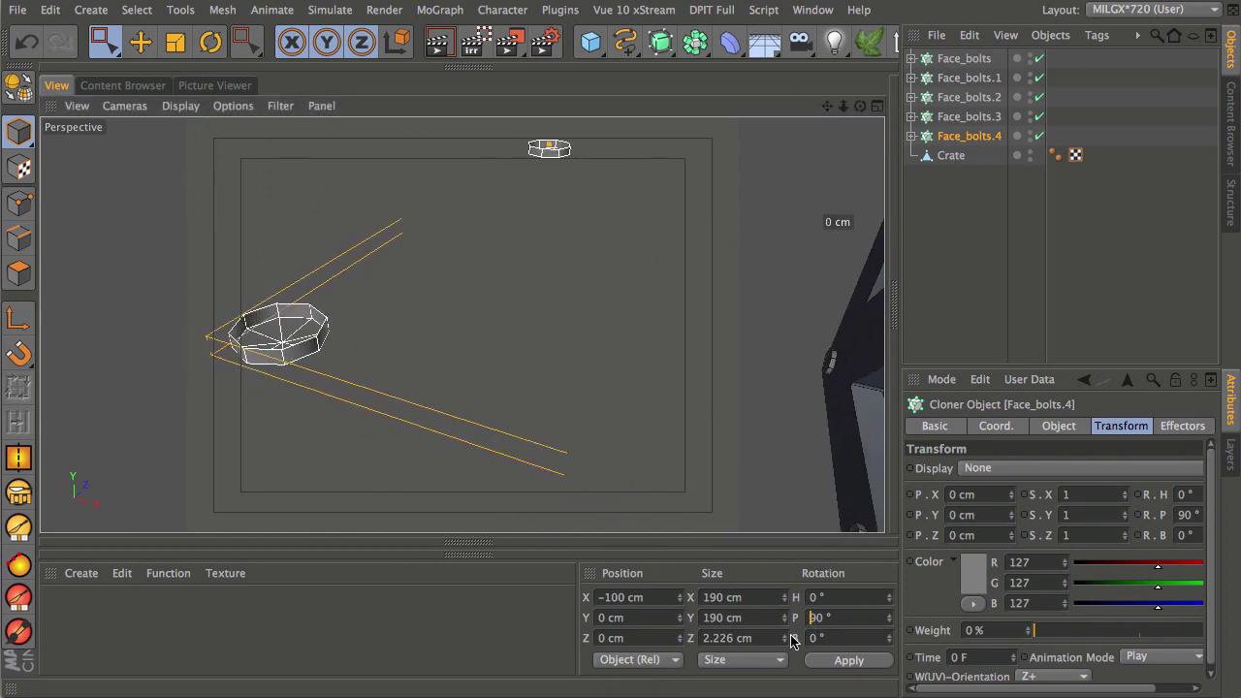
{"action": "type", "text": "-"}
{"action": "key", "text": "Return"}
{"action": "mouse_move", "coordinate": [720, 485]}
{"action": "left_mouse_down", "text": "alt"}
{"action": "mouse_move", "coordinate": [662, 280]}
{"action": "mouse_move", "coordinate": [462, 324]}
{"action": "mouse_move", "coordinate": [593, 297]}
{"action": "mouse_move", "coordinate": [444, 373]}
{"action": "left_mouse_up", "text": "alt"}
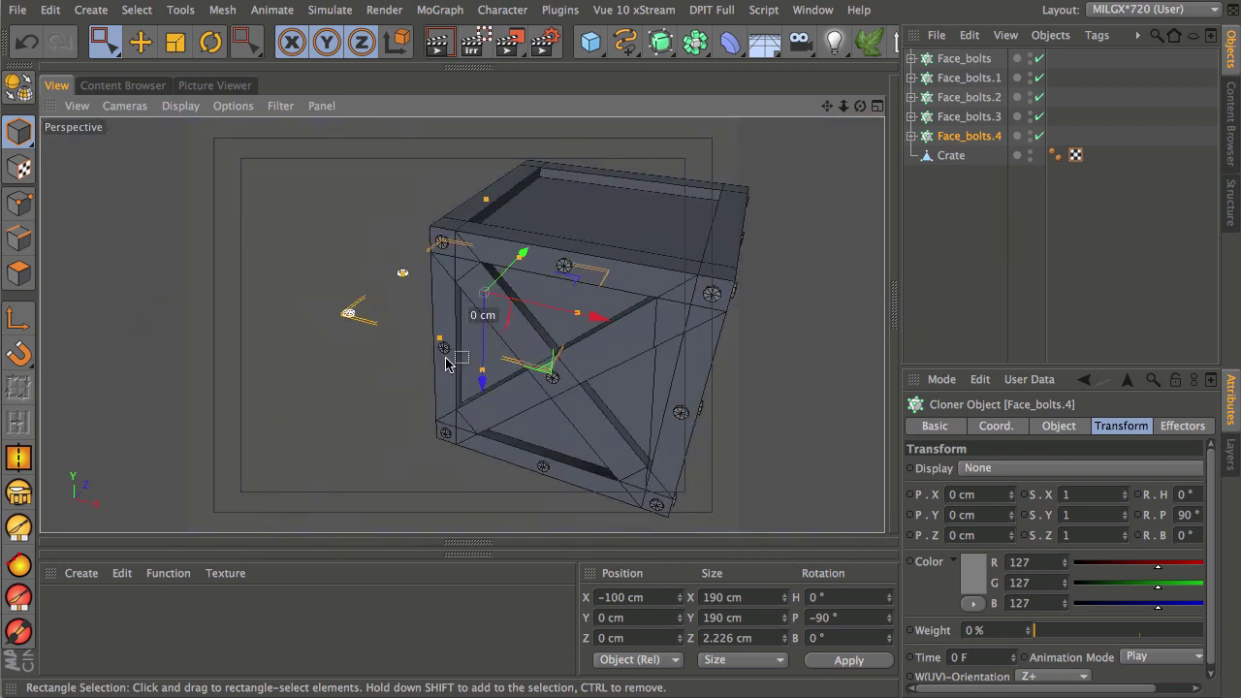
Step: Move Face_bolts.4 onto the crate's top face by setting its X position to 0 cm and Y position to 100 cm
{"action": "left_click", "coordinate": [647, 598]}
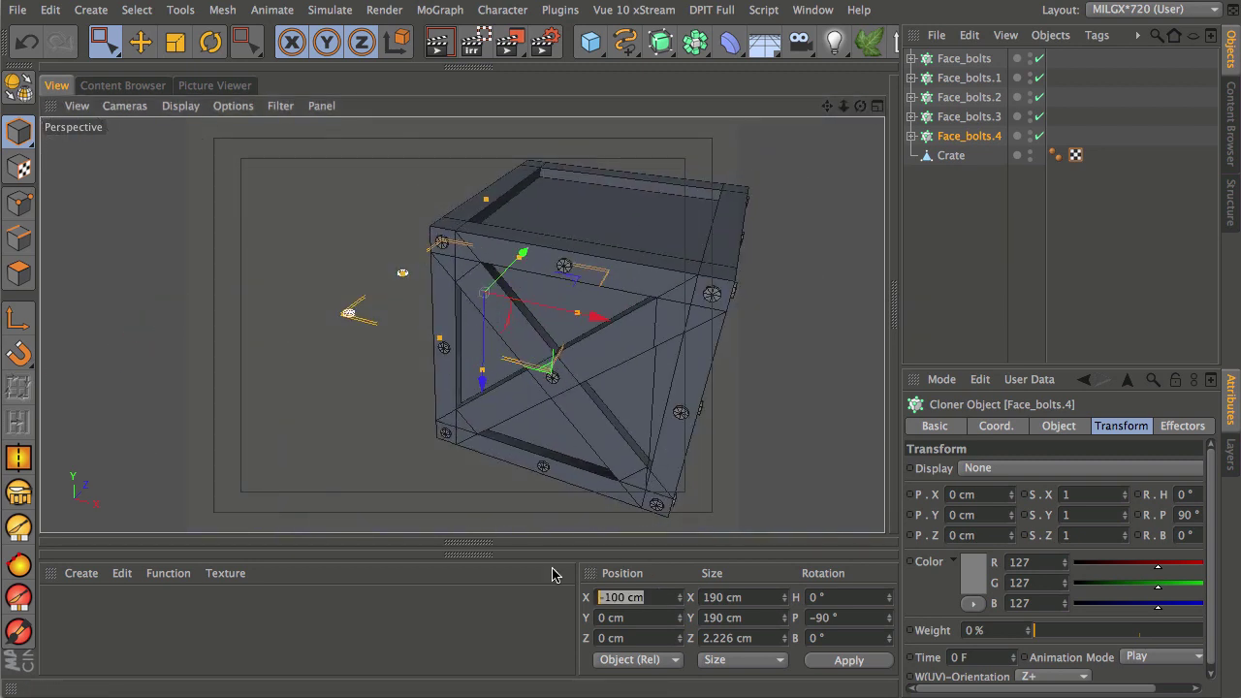
{"action": "type", "text": "0"}
{"action": "key", "text": "Return"}
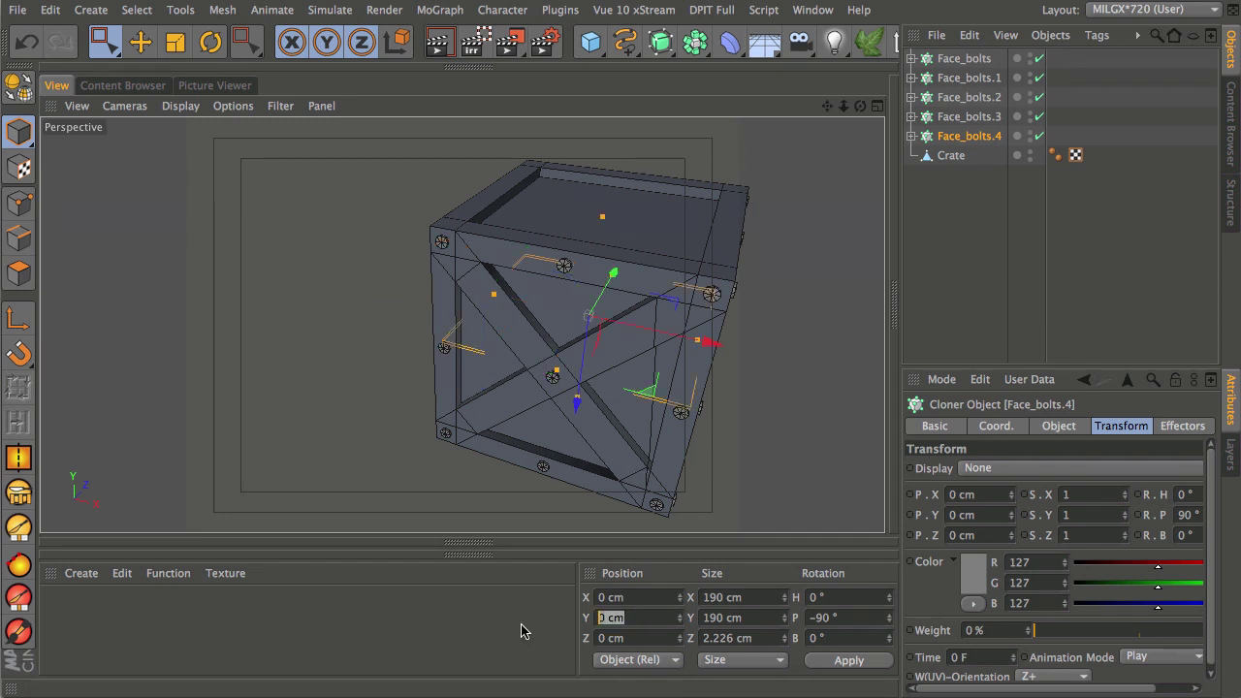
{"action": "type", "text": "100"}
{"action": "key", "text": "Return"}
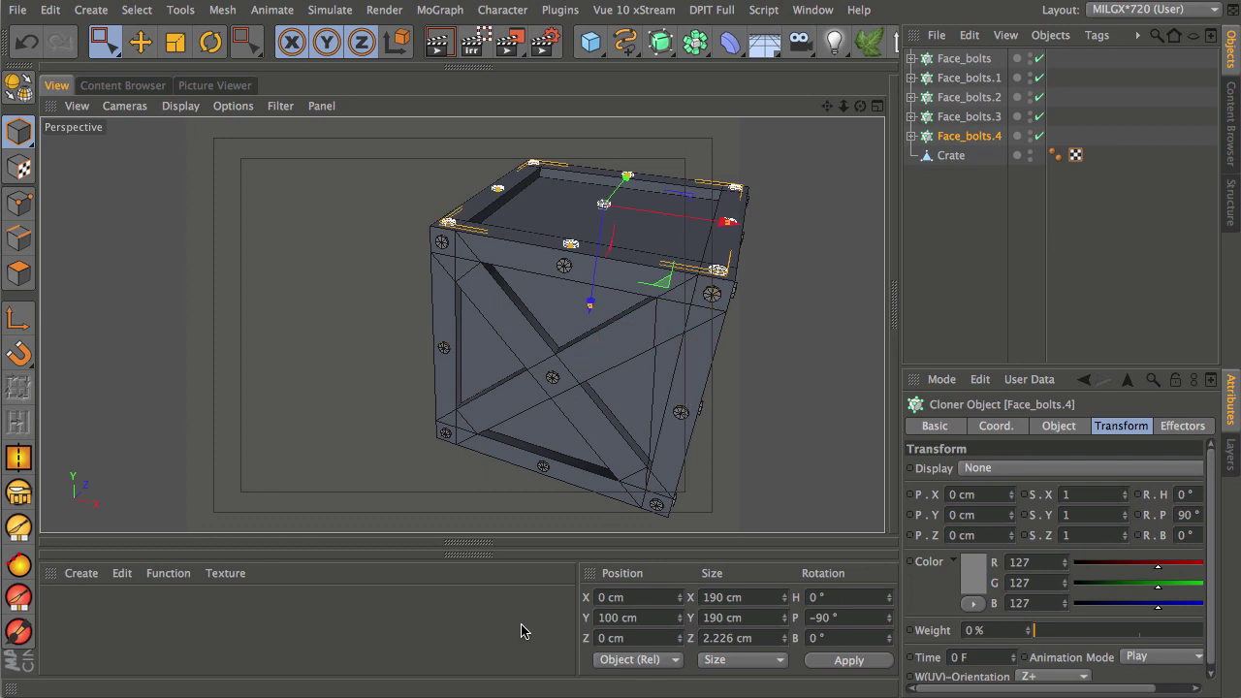
Step: Make the Face_bolts.4 cloner editable and expand it to show its individual bolts
{"action": "left_click_drag", "start_coordinate": [518, 415], "coordinate": [555, 354], "text": "alt"}
{"action": "scroll", "coordinate": [555, 354], "scroll_direction": "up", "scroll_amount": 8}
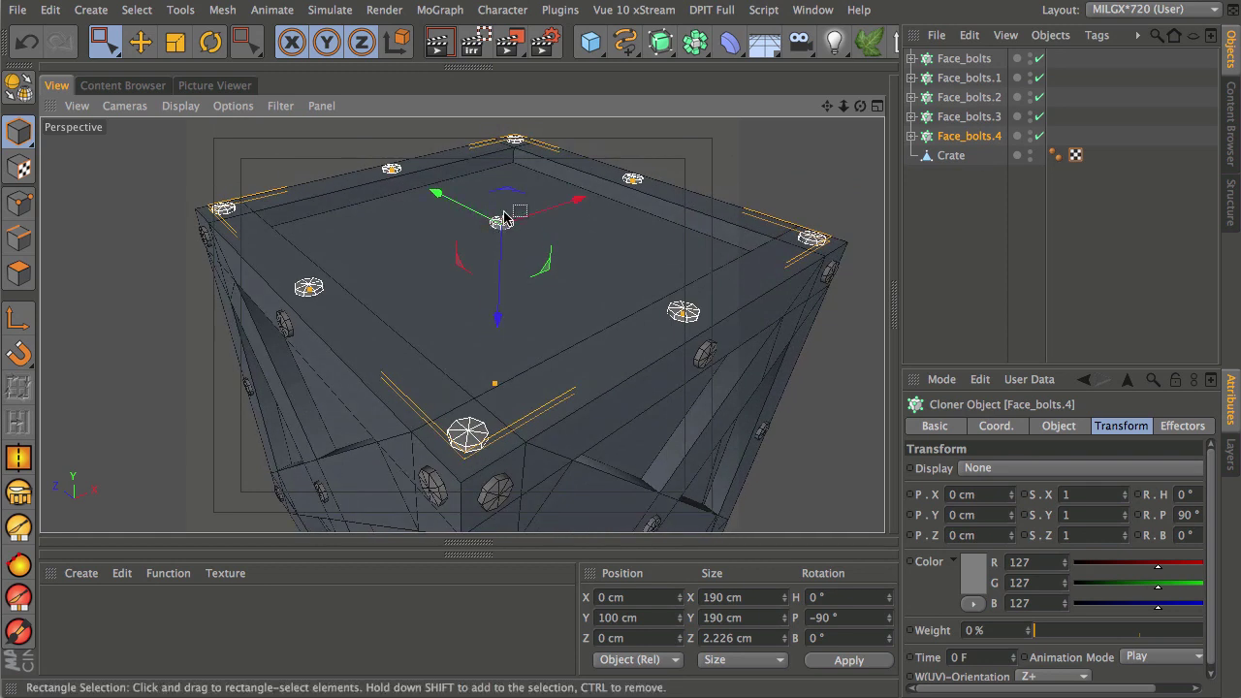
{"action": "left_click", "coordinate": [912, 137]}
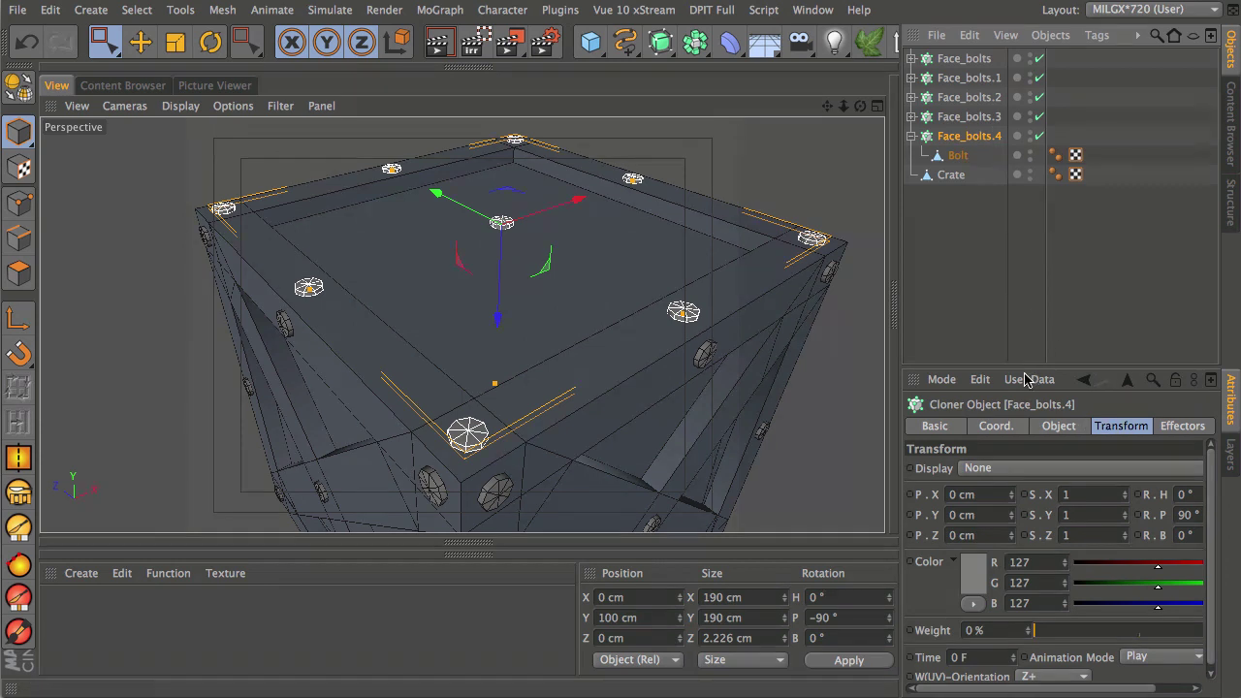
{"action": "left_click_drag", "start_coordinate": [1052, 367], "coordinate": [1050, 337]}
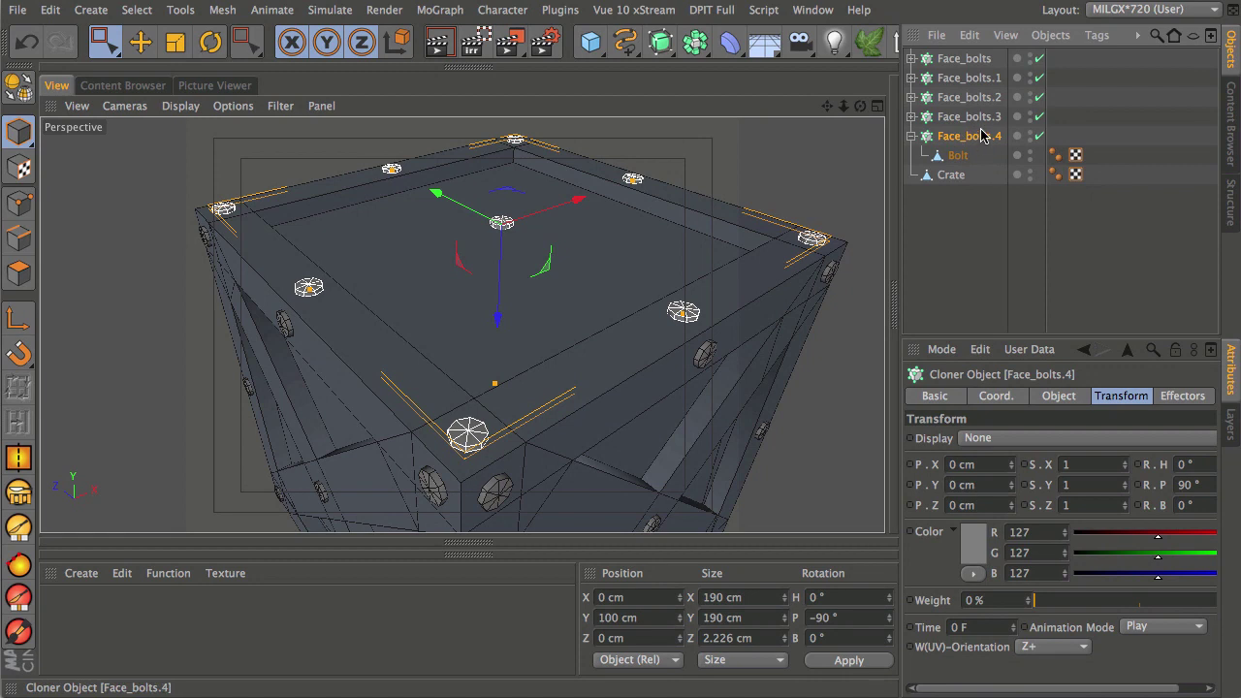
{"action": "key", "text": "c"}
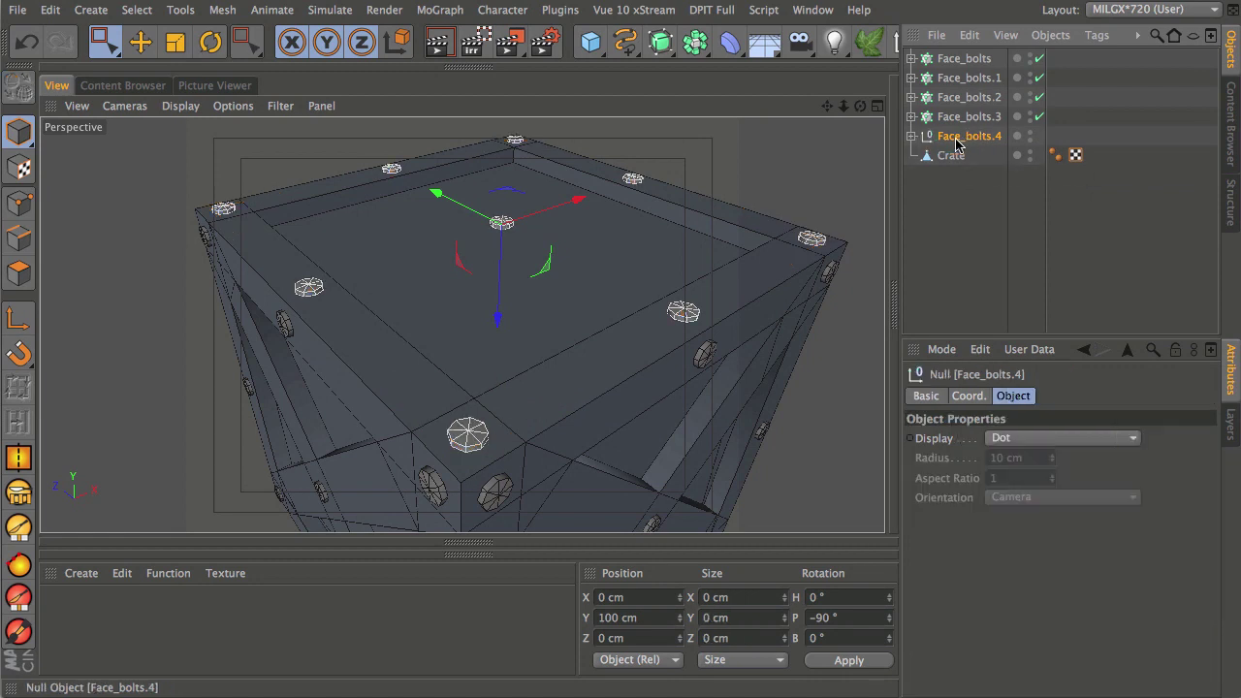
{"action": "left_click", "coordinate": [912, 137]}
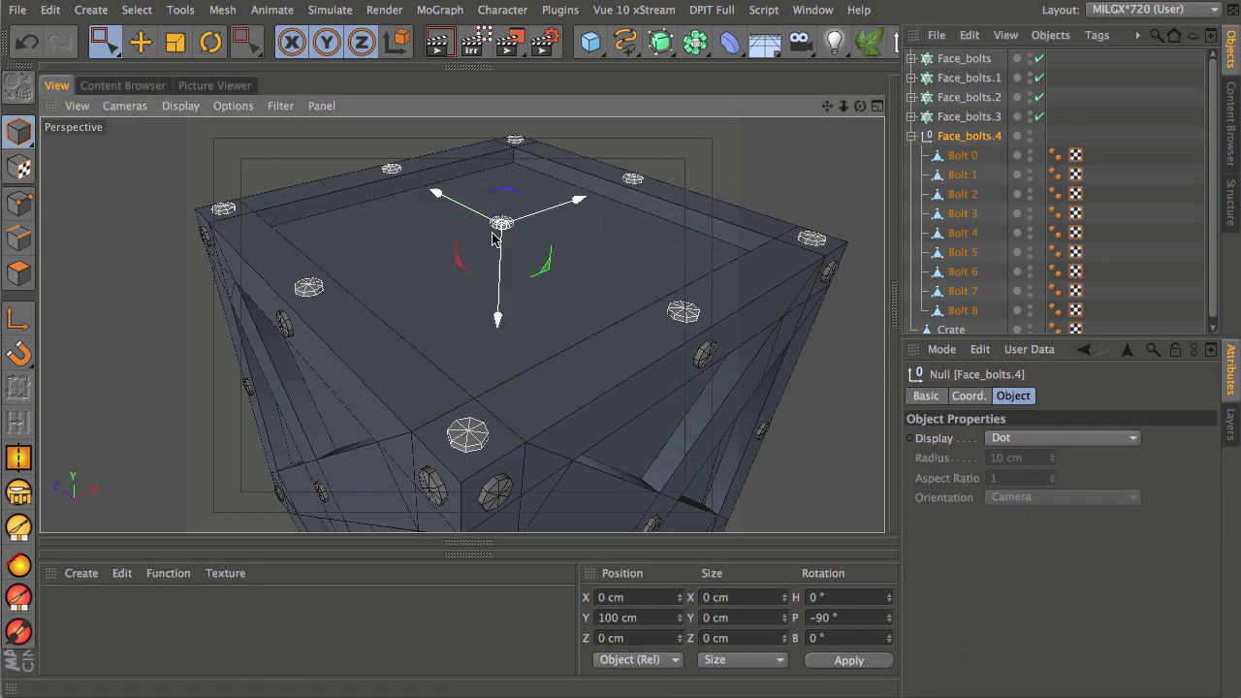
Step: Select the stray bolt at the centre of the top face with Live Selection and delete it
{"action": "left_click", "coordinate": [278, 158]}
{"action": "left_click_drag", "start_coordinate": [481, 218], "coordinate": [526, 233]}
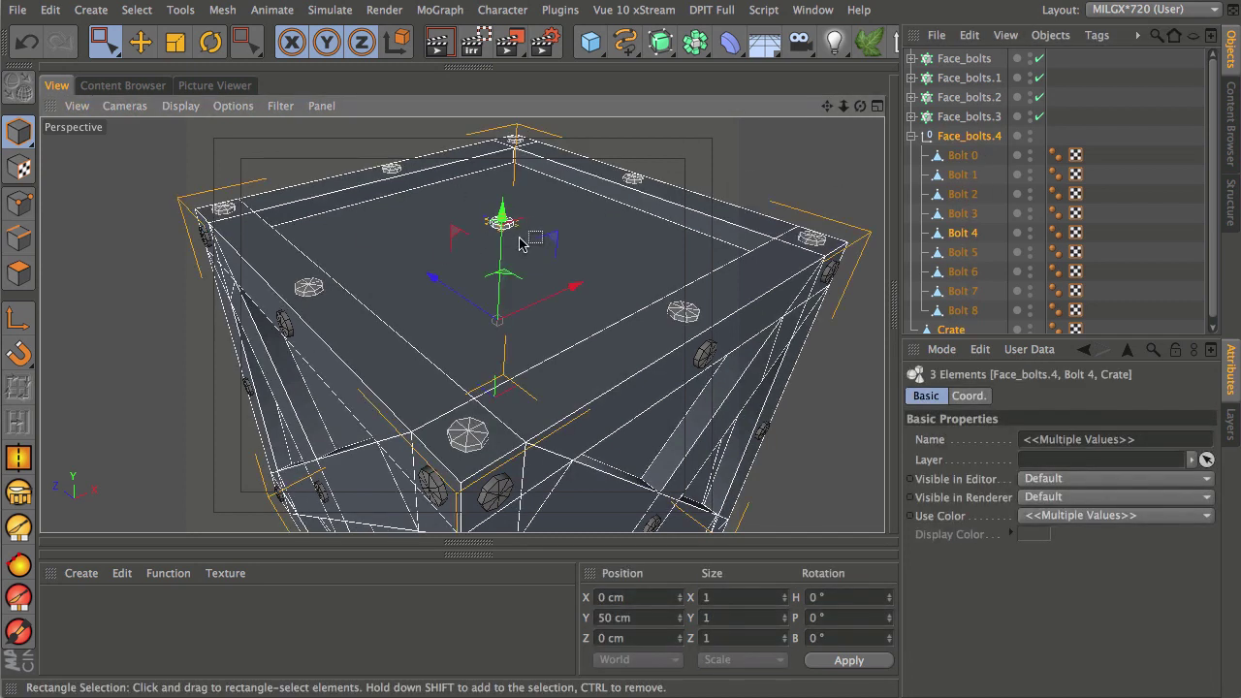
{"action": "left_click_drag", "start_coordinate": [105, 41], "coordinate": [184, 54]}
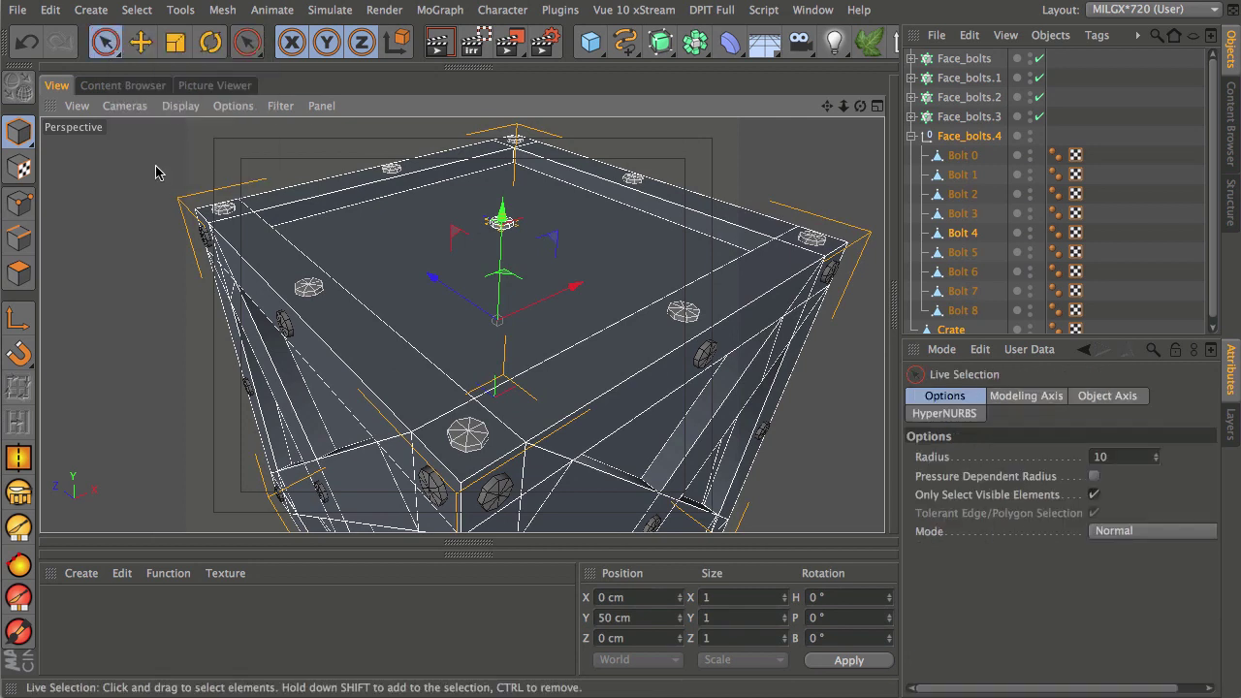
{"action": "left_click", "coordinate": [157, 171]}
{"action": "left_click", "coordinate": [499, 226]}
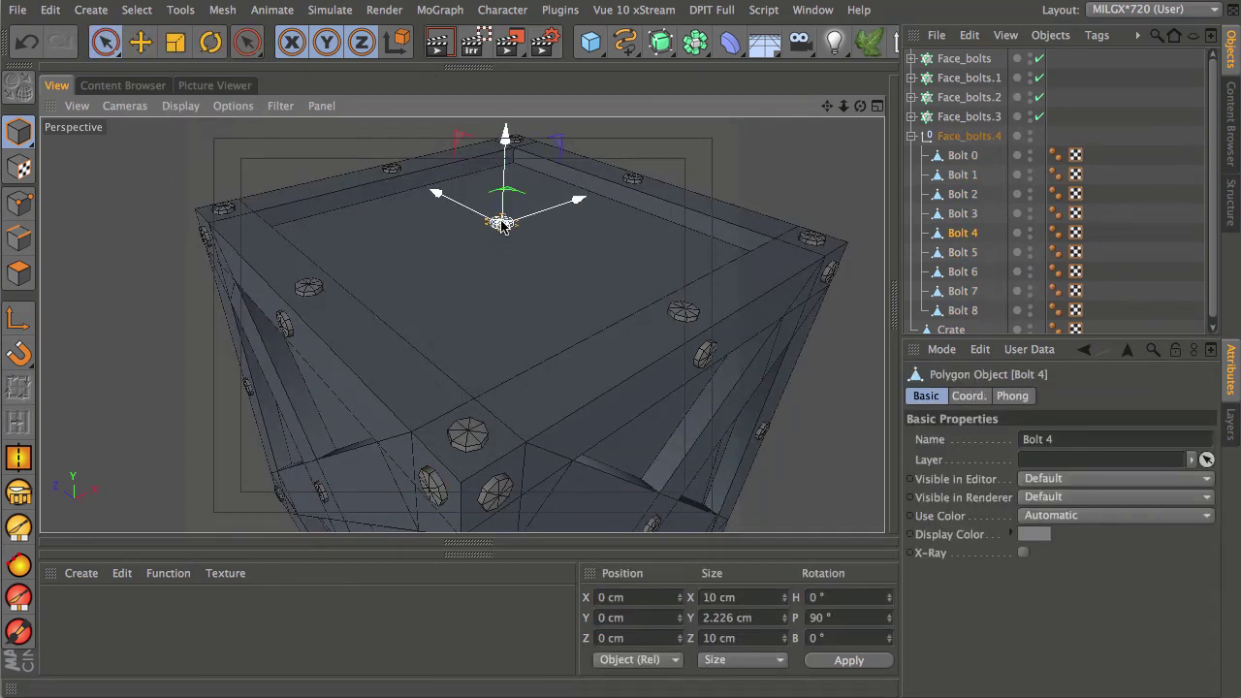
{"action": "key", "text": "Delete"}
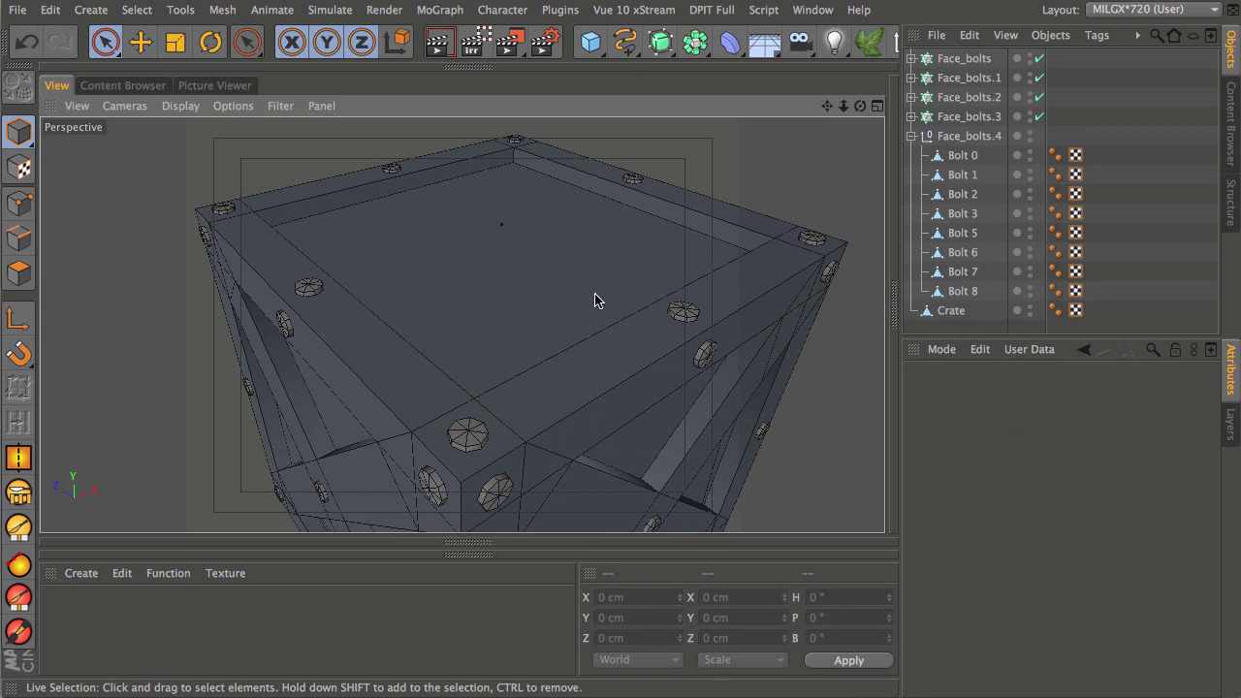
Step: Collapse Face_bolts.4 and make all five Face_bolts groups children of the Crate object
{"action": "scroll", "coordinate": [592, 309], "scroll_direction": "down", "scroll_amount": 5}
{"action": "left_click_drag", "start_coordinate": [601, 307], "coordinate": [546, 291], "text": "alt"}
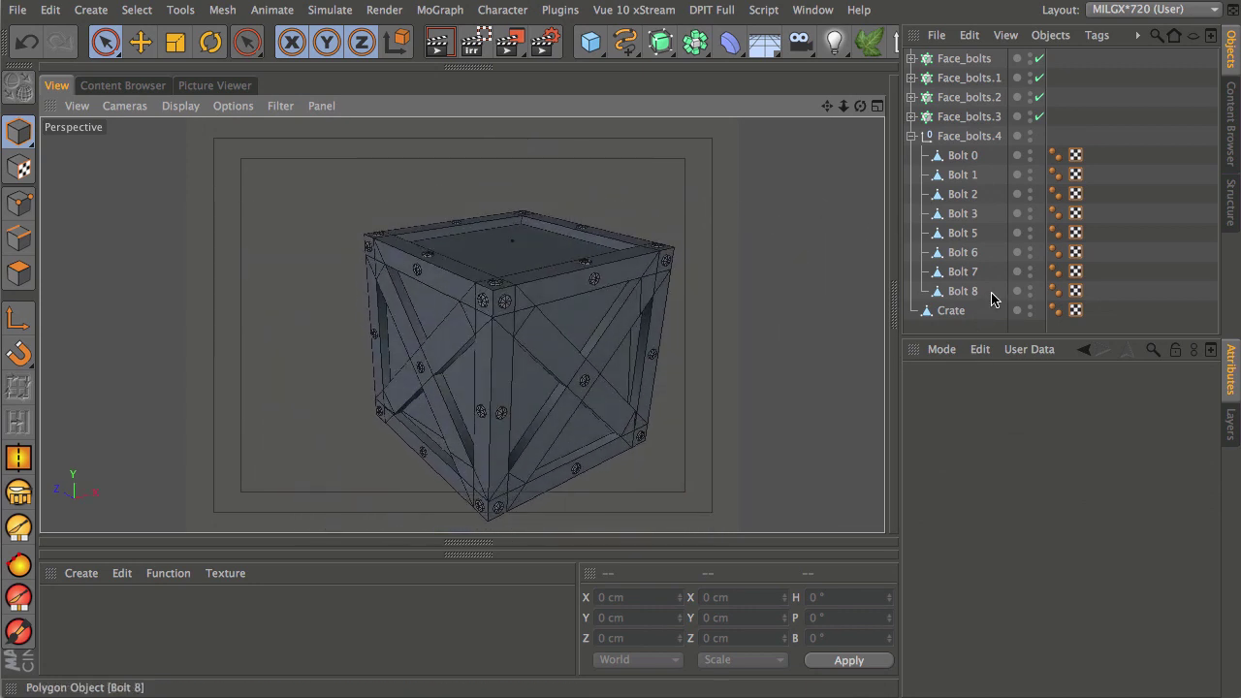
{"action": "left_click", "coordinate": [912, 136]}
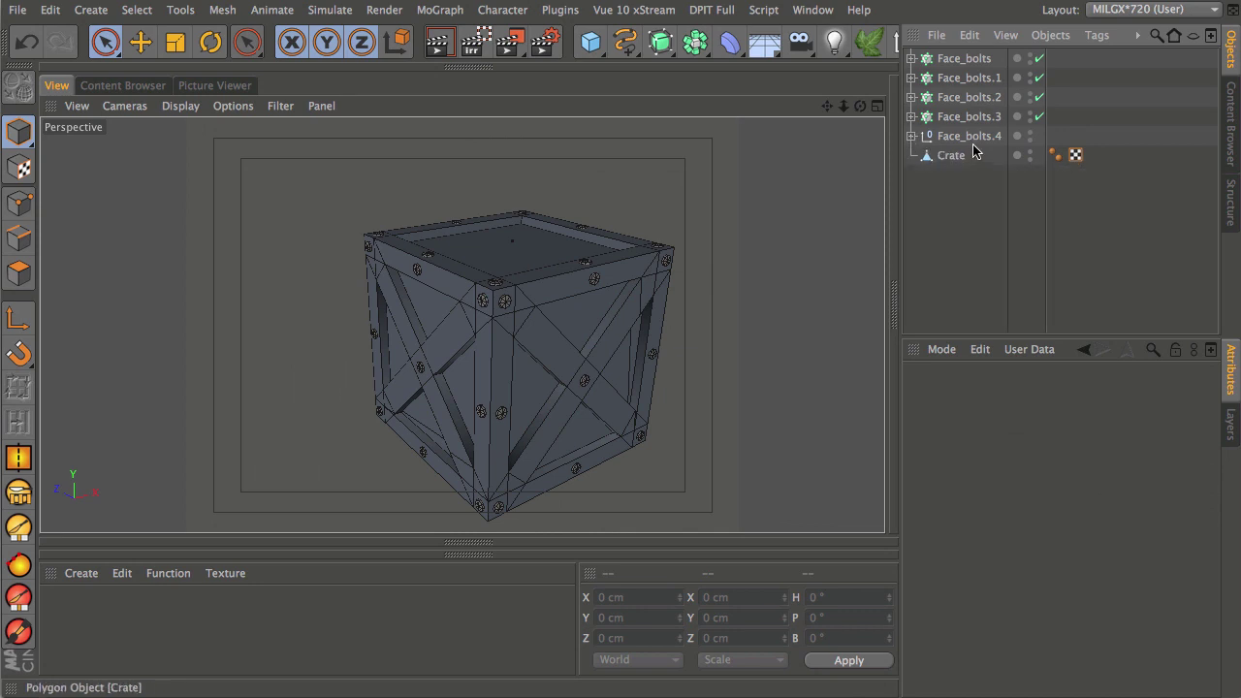
{"action": "left_click_drag", "start_coordinate": [999, 155], "coordinate": [966, 44]}
{"action": "left_click_drag", "start_coordinate": [981, 146], "coordinate": [955, 156]}
{"action": "left_click", "coordinate": [912, 58]}
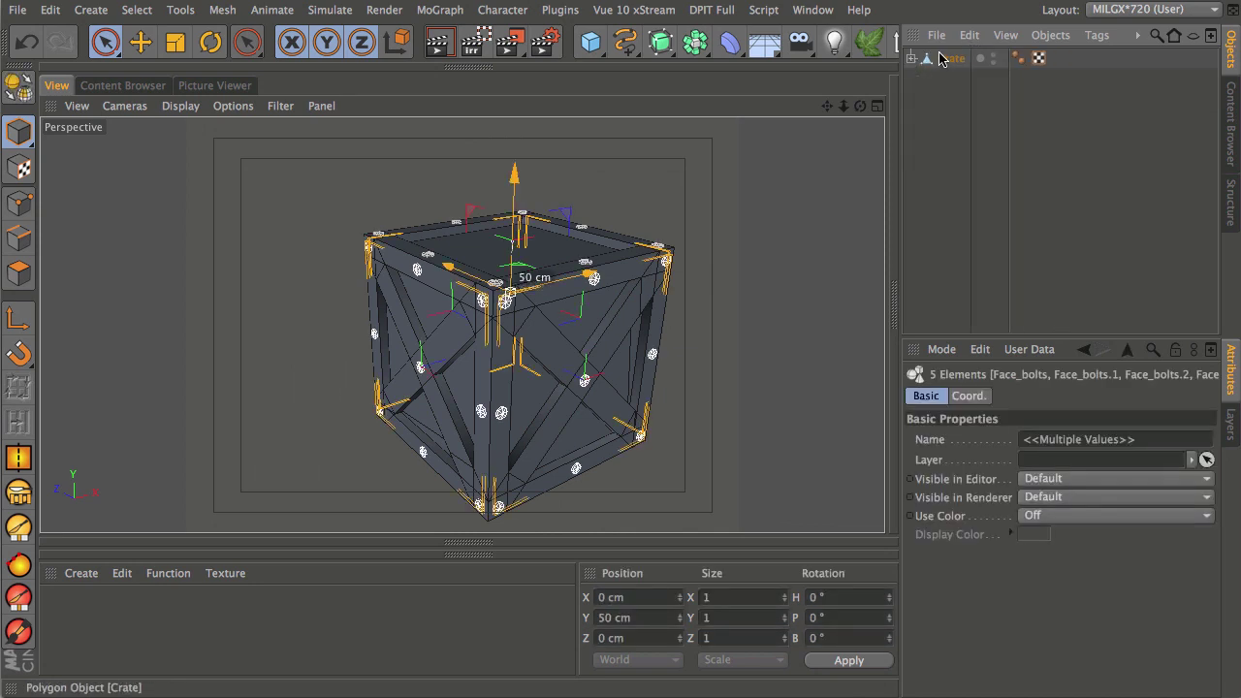
Step: Inspect the bolt groups nested under Crate, deselect everything and collapse the hierarchy
{"action": "left_click", "coordinate": [938, 60]}
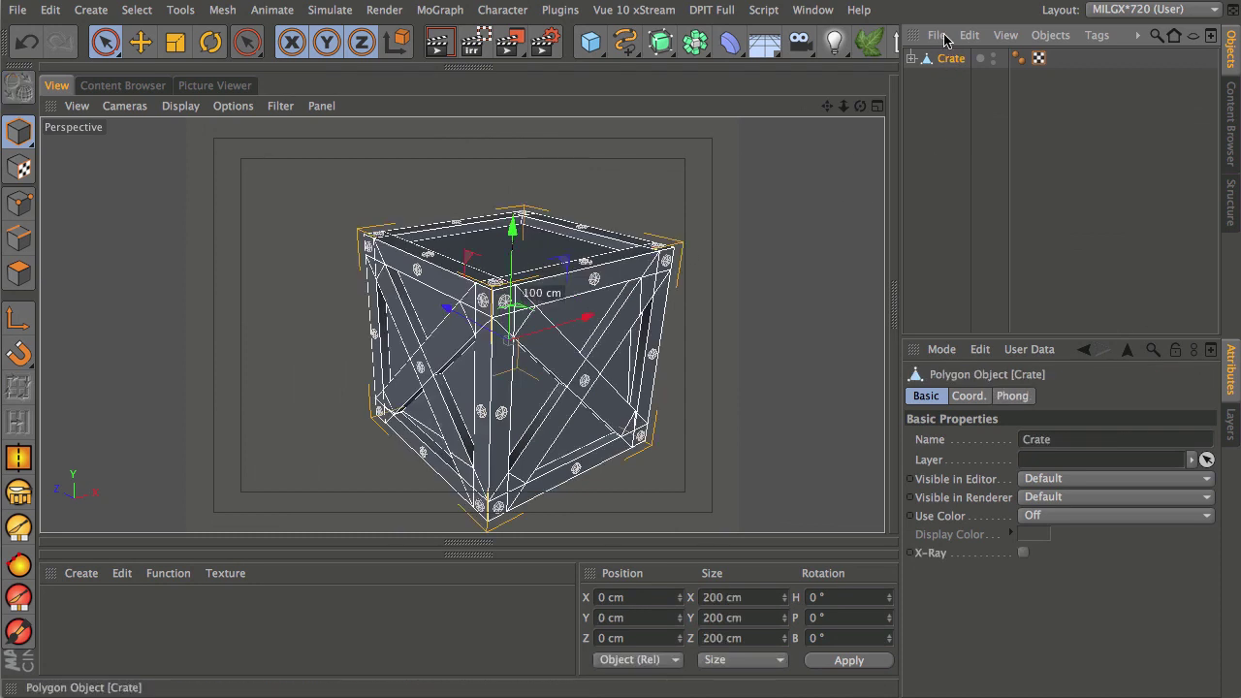
{"action": "middle_click_drag", "start_coordinate": [518, 414], "coordinate": [477, 398], "text": "alt"}
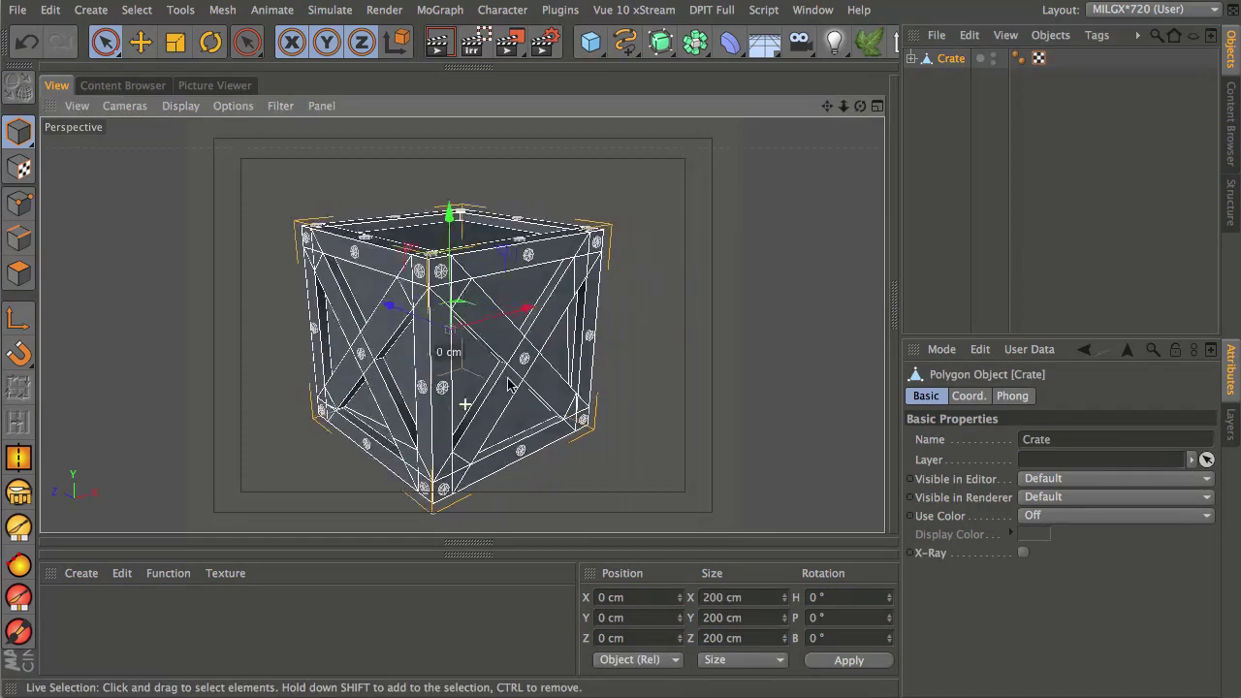
{"action": "left_click", "coordinate": [912, 59]}
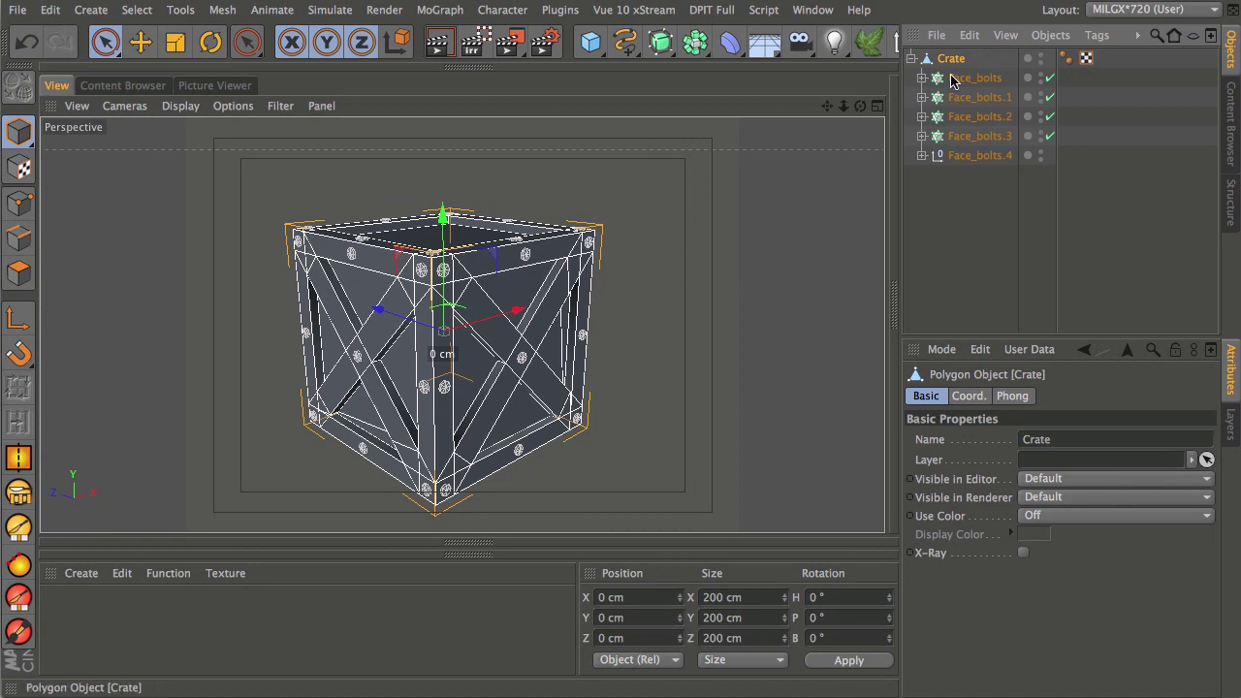
{"action": "left_click", "coordinate": [958, 60], "text": "ctrl"}
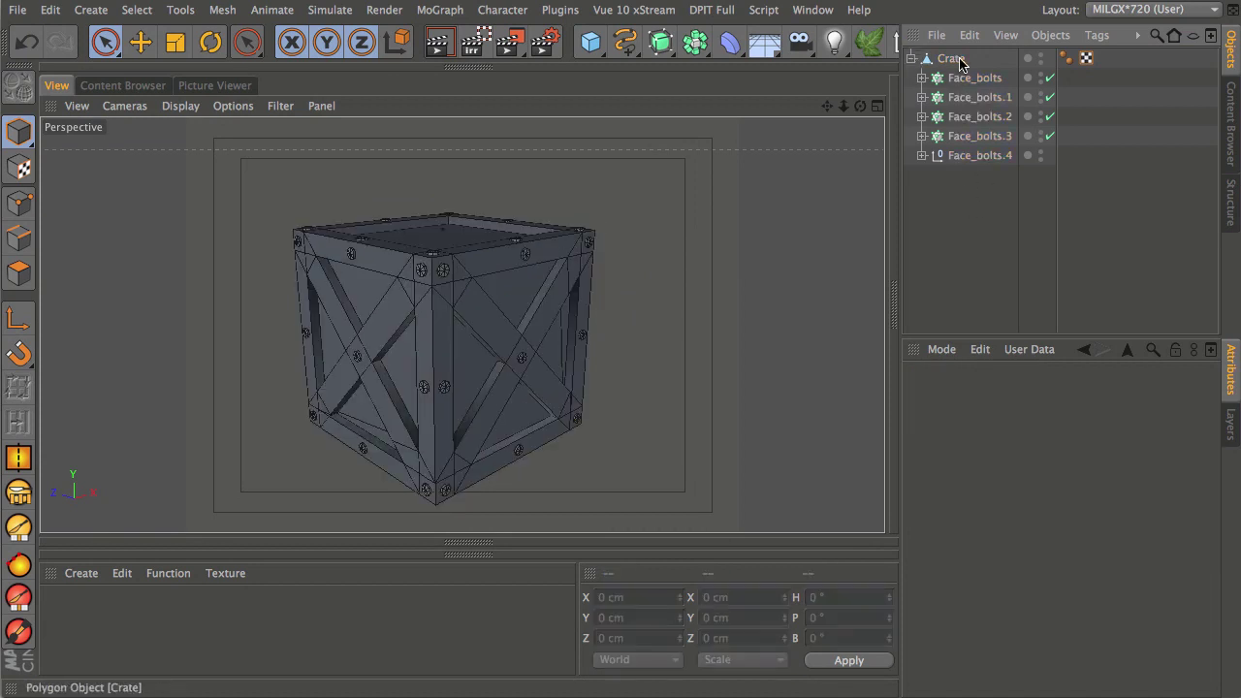
{"action": "left_click", "coordinate": [912, 59]}
{"action": "mouse_move", "coordinate": [530, 300]}
{"action": "left_mouse_down", "text": "alt"}
{"action": "mouse_move", "coordinate": [530, 343]}
{"action": "mouse_move", "coordinate": [514, 360]}
{"action": "mouse_move", "coordinate": [540, 336]}
{"action": "mouse_move", "coordinate": [607, 343]}
{"action": "mouse_move", "coordinate": [548, 391]}
{"action": "mouse_move", "coordinate": [591, 288]}
{"action": "mouse_move", "coordinate": [588, 174]}
{"action": "mouse_move", "coordinate": [571, 452]}
{"action": "mouse_move", "coordinate": [585, 429]}
{"action": "mouse_move", "coordinate": [519, 308]}
{"action": "left_mouse_up", "text": "alt"}
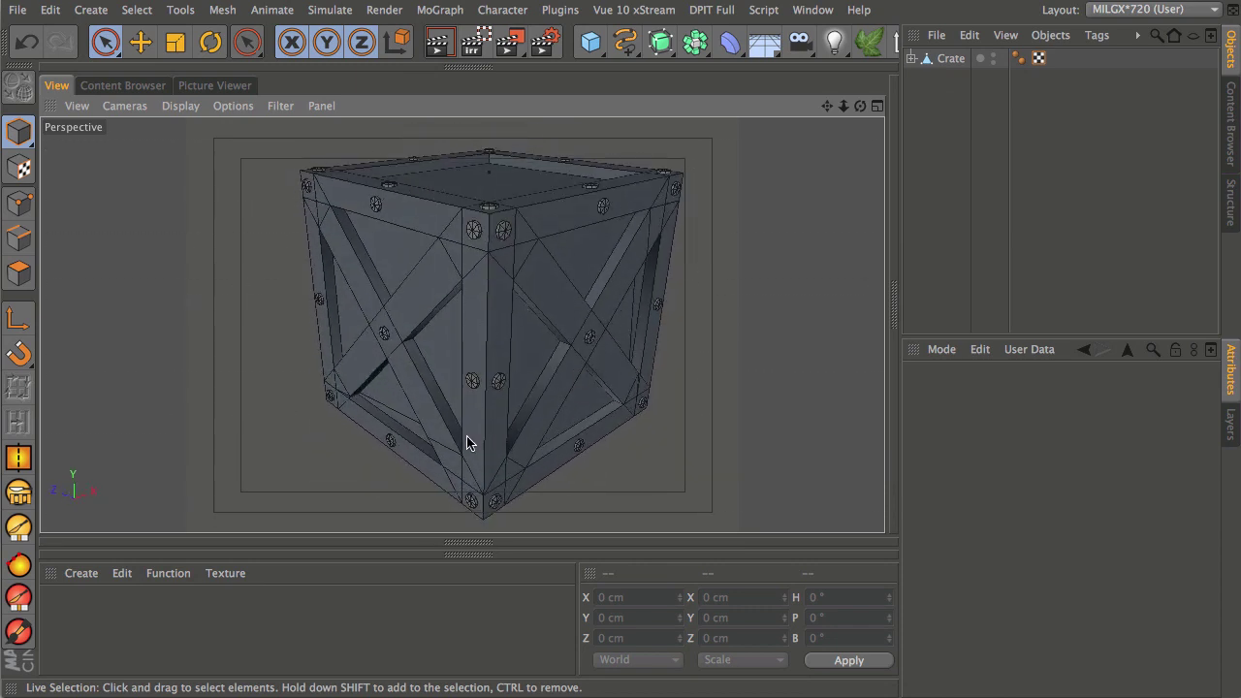
Step: Switch Crate to edge editing and use Loop Selection to select the outer rim of the top face's square recess
{"action": "left_click", "coordinate": [951, 59]}
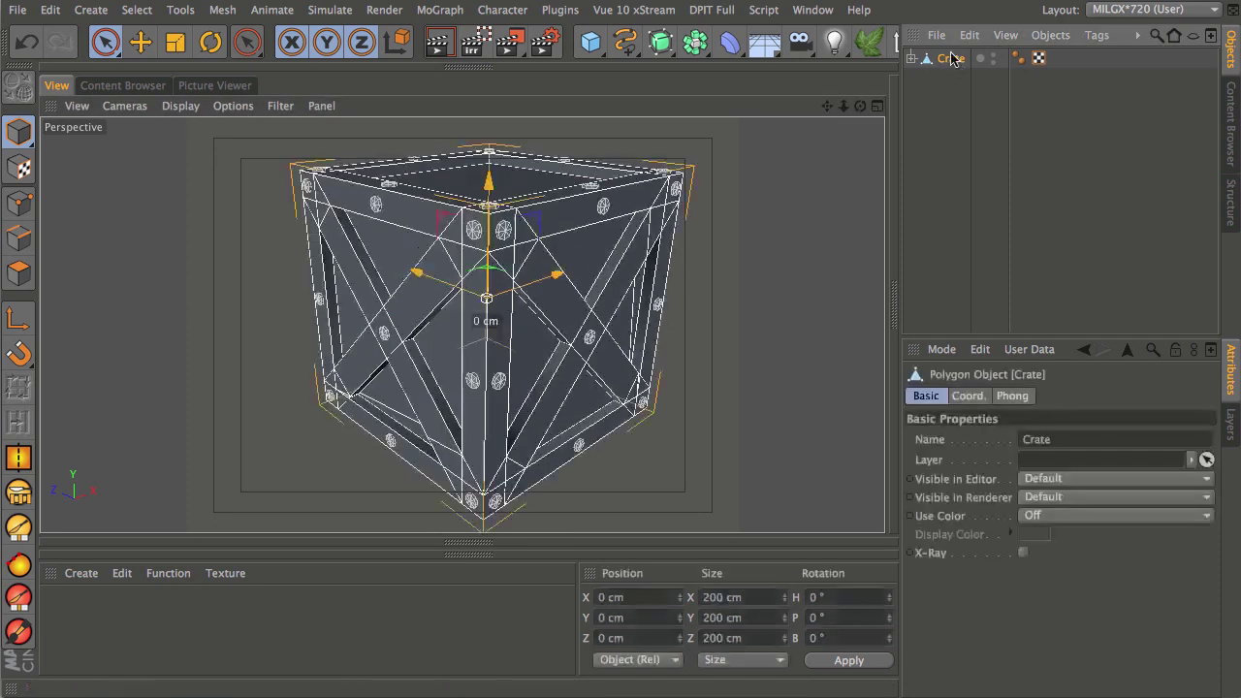
{"action": "left_click", "coordinate": [19, 238]}
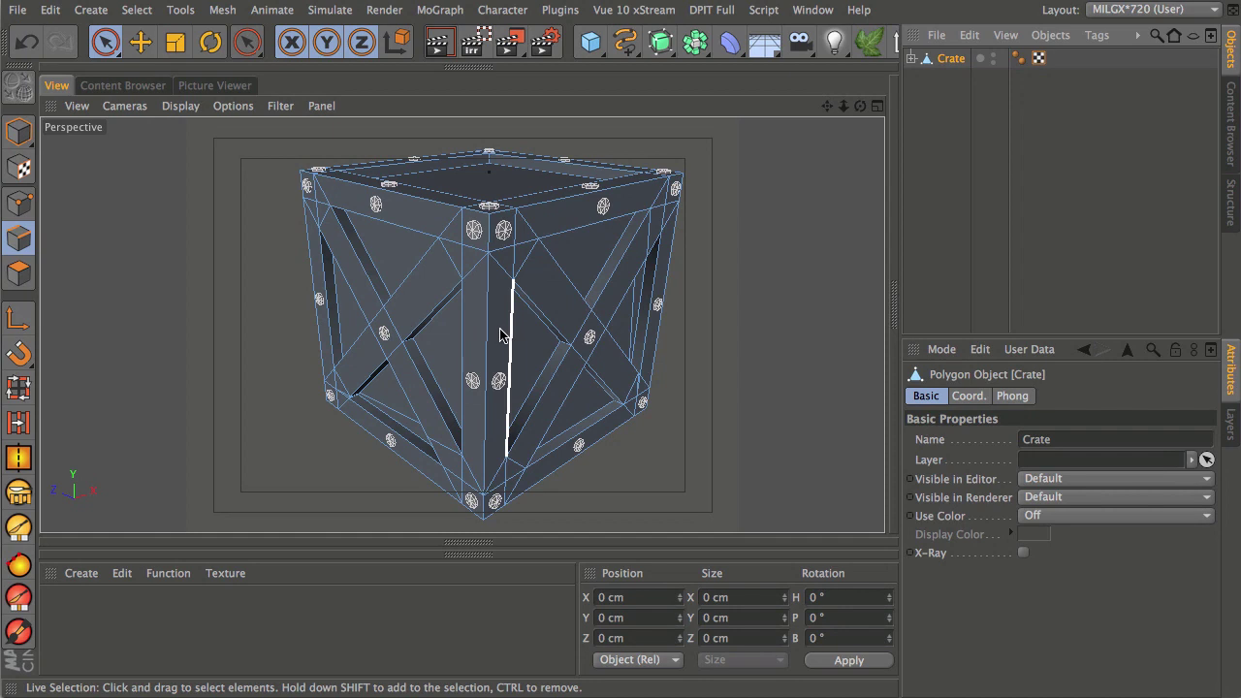
{"action": "key", "text": "u"}
{"action": "key", "text": "l"}
{"action": "left_click_drag", "start_coordinate": [522, 202], "coordinate": [554, 397], "text": "alt"}
{"action": "left_click", "coordinate": [530, 381]}
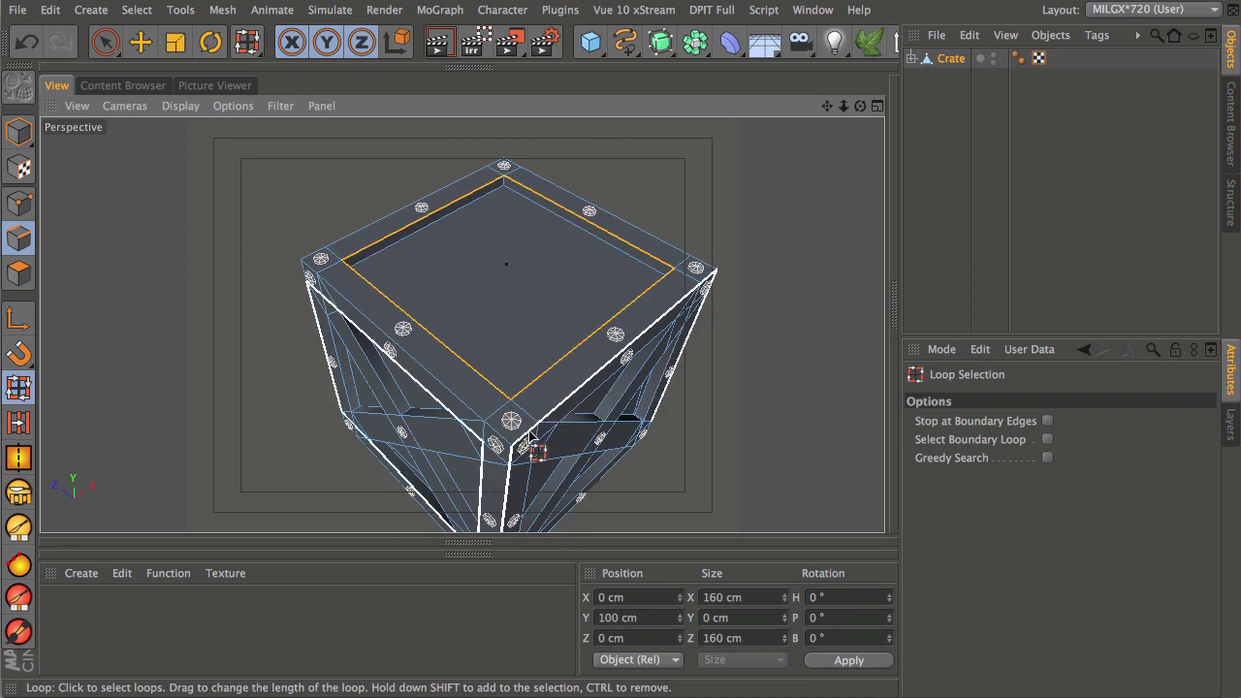
Step: Start a new loop selection with the outer edge loops of the four triangular recesses on one side face
{"action": "left_click_drag", "start_coordinate": [635, 354], "coordinate": [521, 361], "text": "alt"}
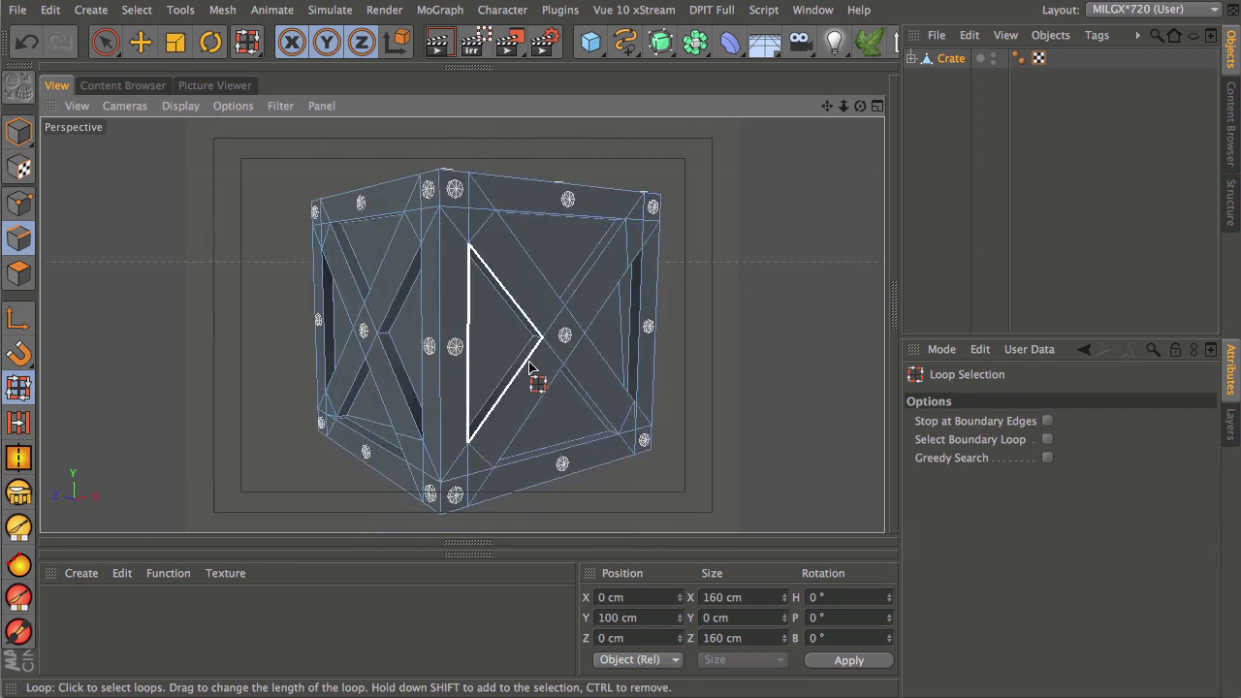
{"action": "left_click", "coordinate": [527, 369]}
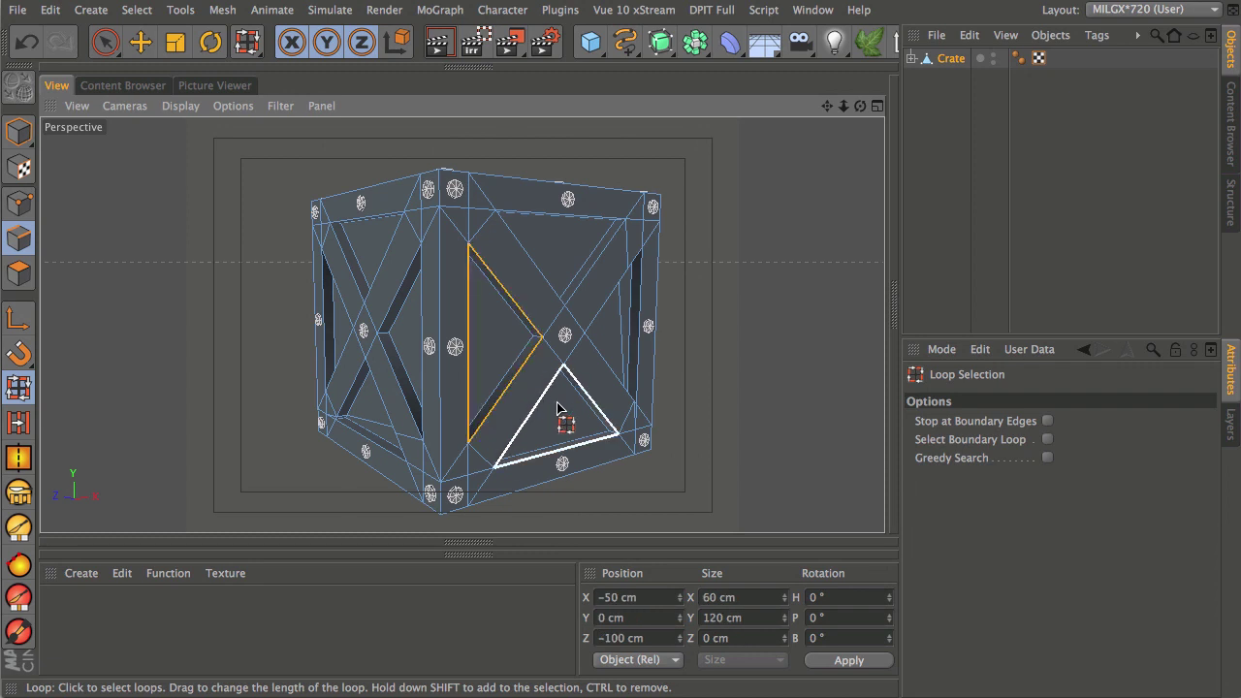
{"action": "left_click", "coordinate": [542, 400], "text": "shift"}
{"action": "left_click", "coordinate": [604, 369], "text": "shift"}
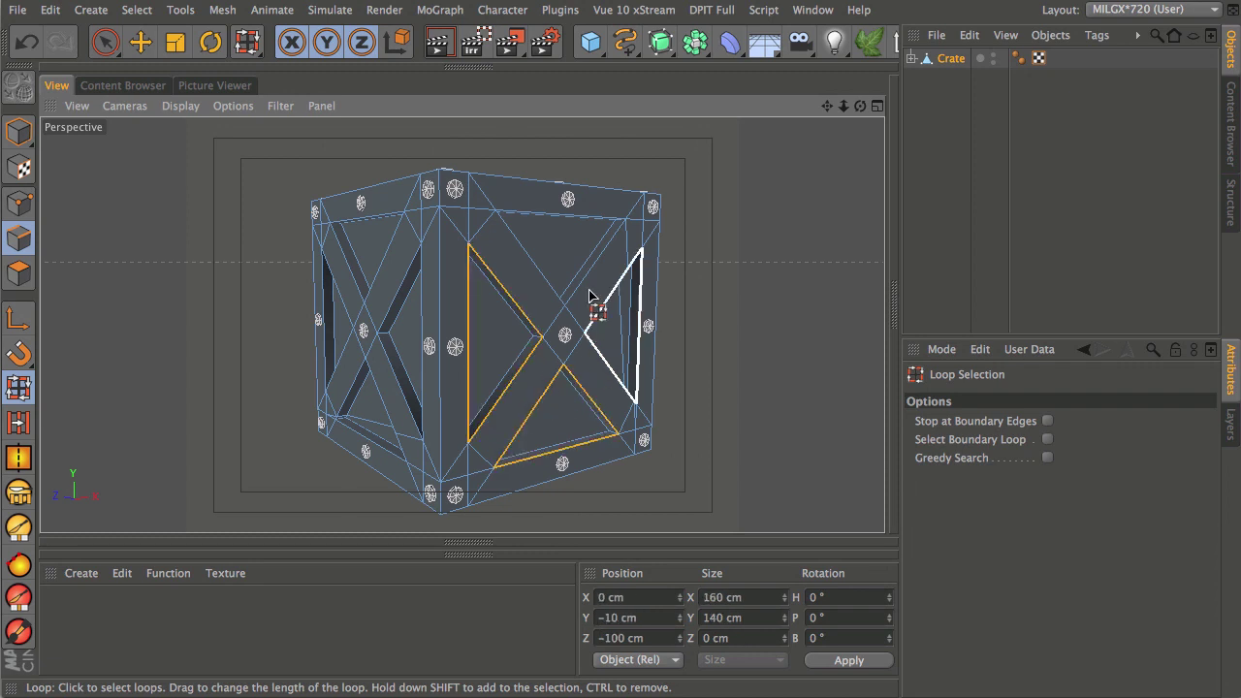
{"action": "left_click", "coordinate": [584, 288], "text": "shift"}
Step: Add the triangular recess loops on the adjacent side face and the top face's square recess loop to the edge selection
{"action": "left_click", "coordinate": [386, 296], "text": "shift"}
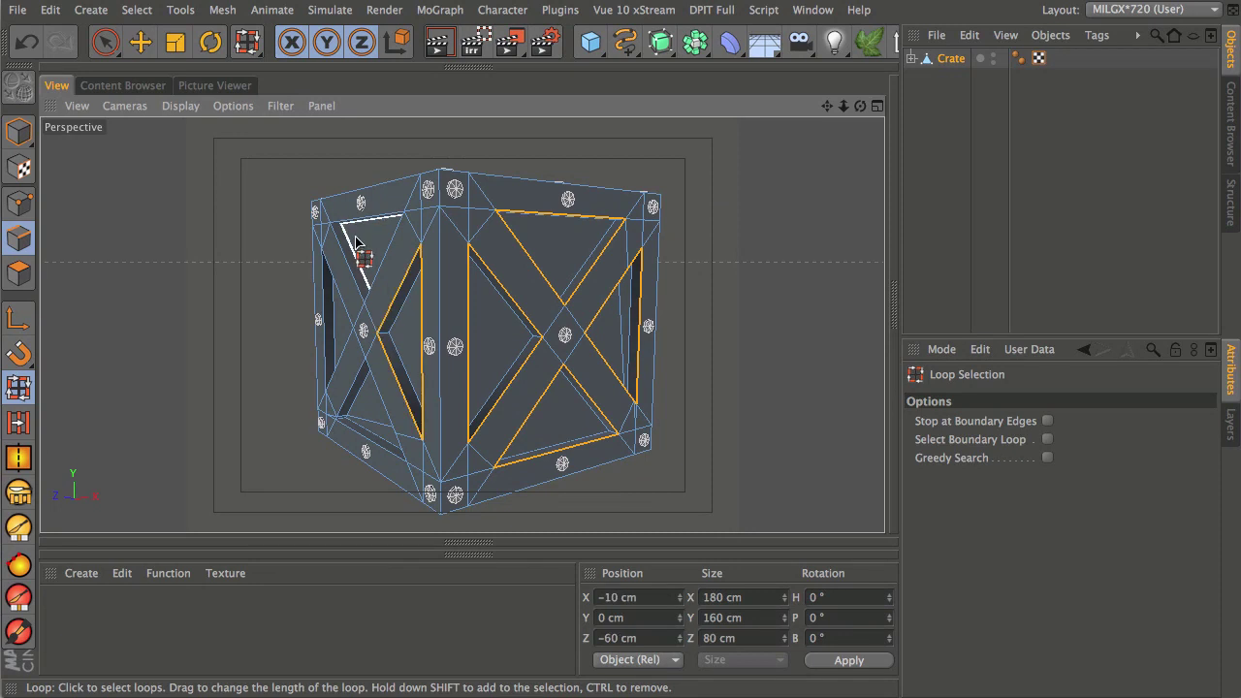
{"action": "left_click", "coordinate": [361, 219], "text": "shift"}
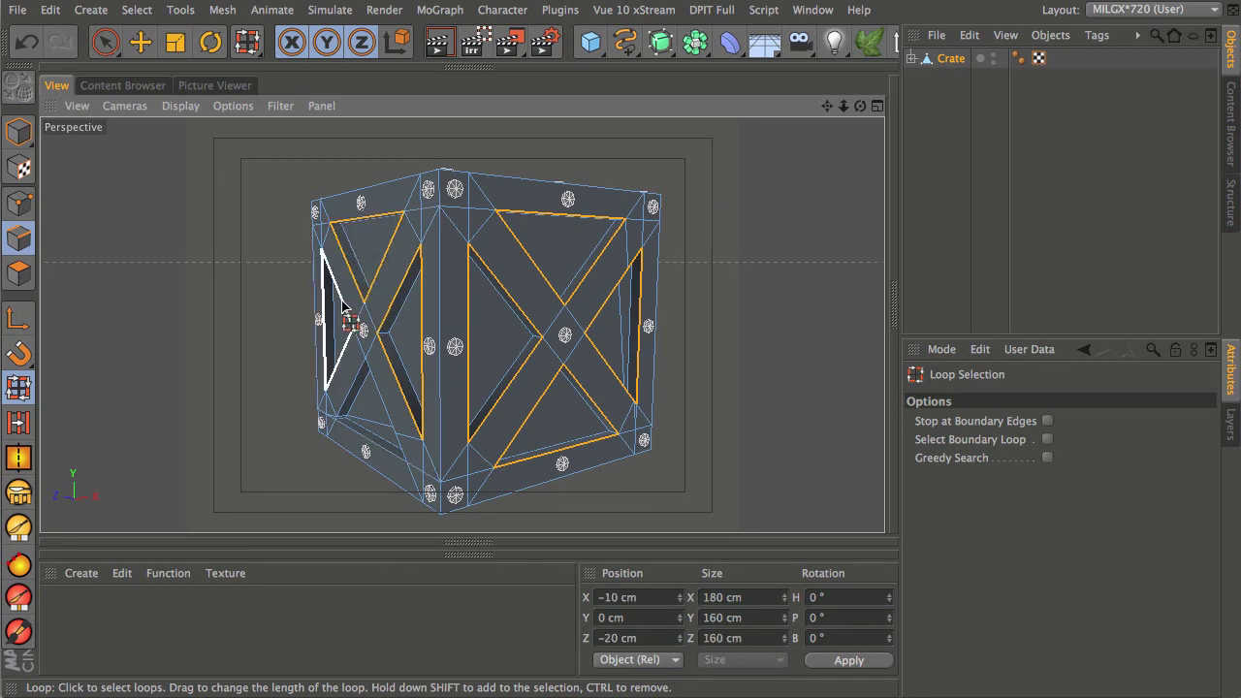
{"action": "left_click", "coordinate": [344, 307], "text": "shift"}
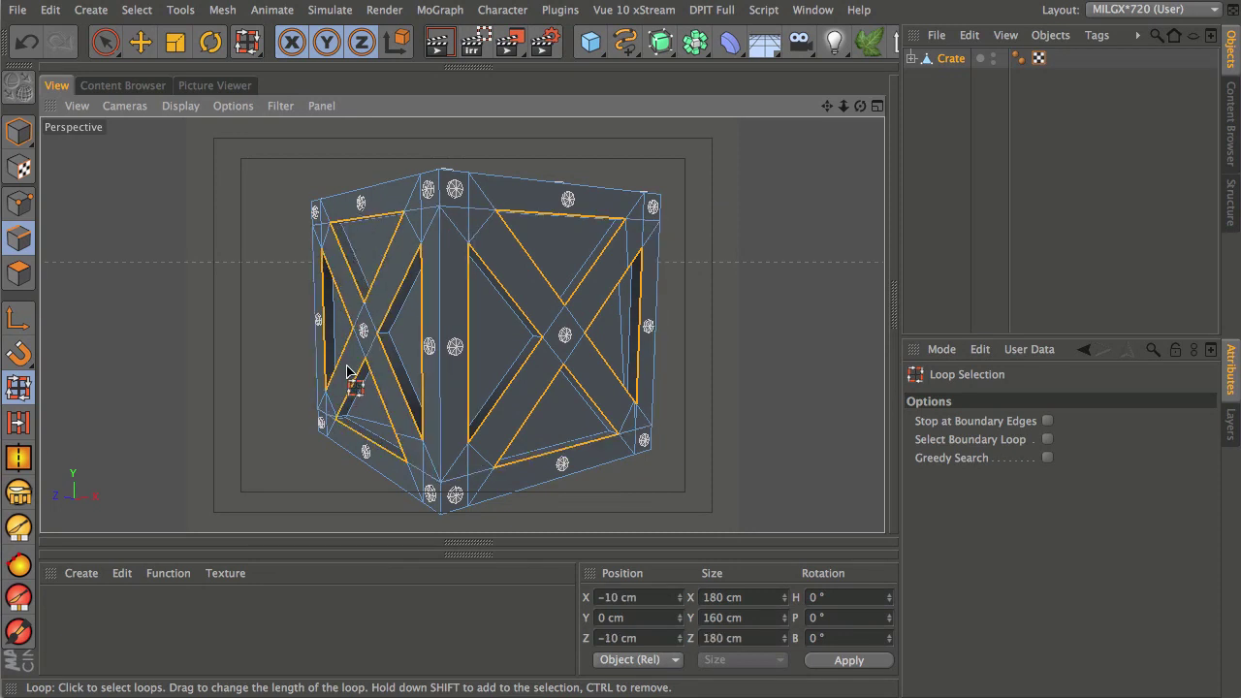
{"action": "mouse_move", "coordinate": [468, 349]}
{"action": "left_mouse_down", "text": "alt"}
{"action": "mouse_move", "coordinate": [518, 484]}
{"action": "mouse_move", "coordinate": [518, 407]}
{"action": "mouse_move", "coordinate": [491, 354]}
{"action": "left_mouse_up", "text": "alt"}
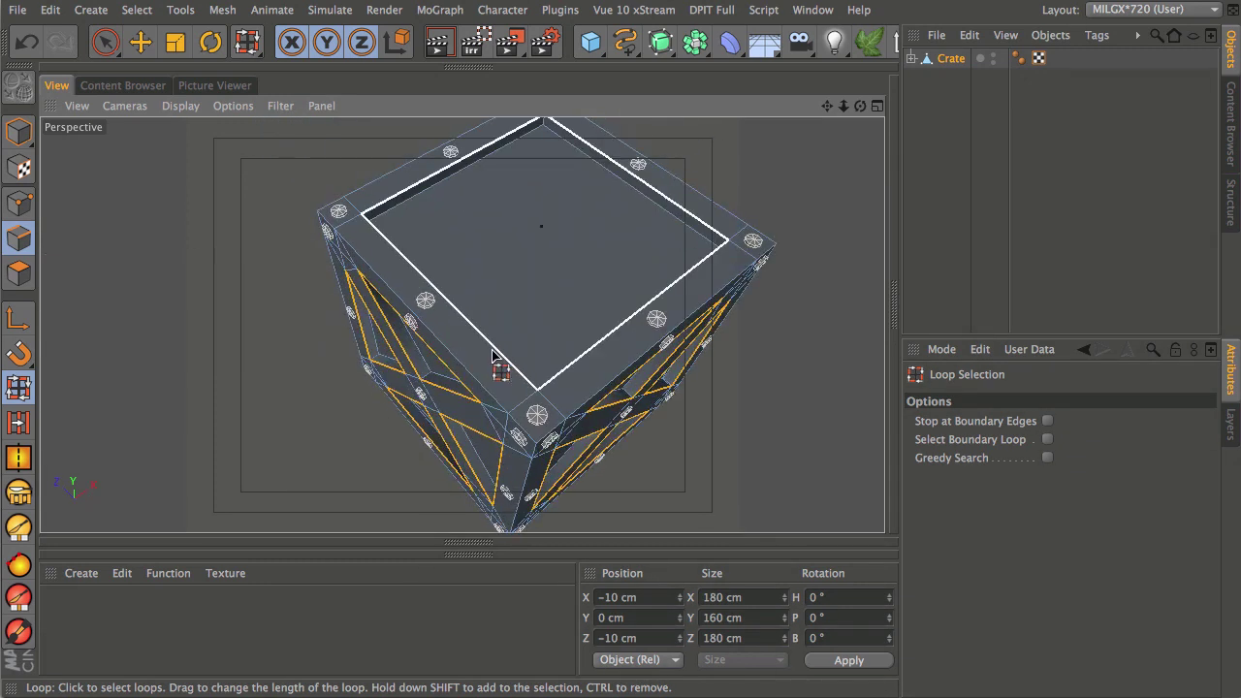
{"action": "left_click", "coordinate": [493, 353], "text": "shift"}
Step: Add the outer edge loops of the triangular recesses on the third side face to the selection
{"action": "left_click_drag", "start_coordinate": [425, 371], "coordinate": [549, 397], "text": "alt"}
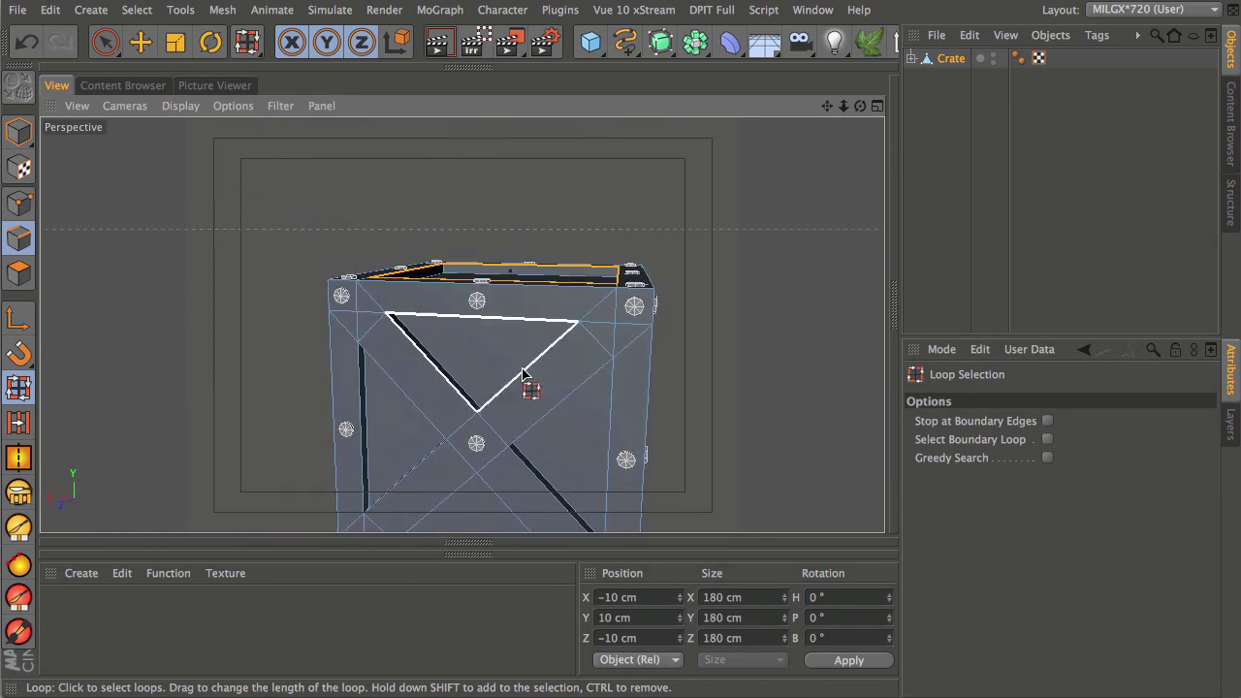
{"action": "left_click", "coordinate": [519, 320], "text": "shift"}
{"action": "left_click", "coordinate": [564, 405], "text": "shift"}
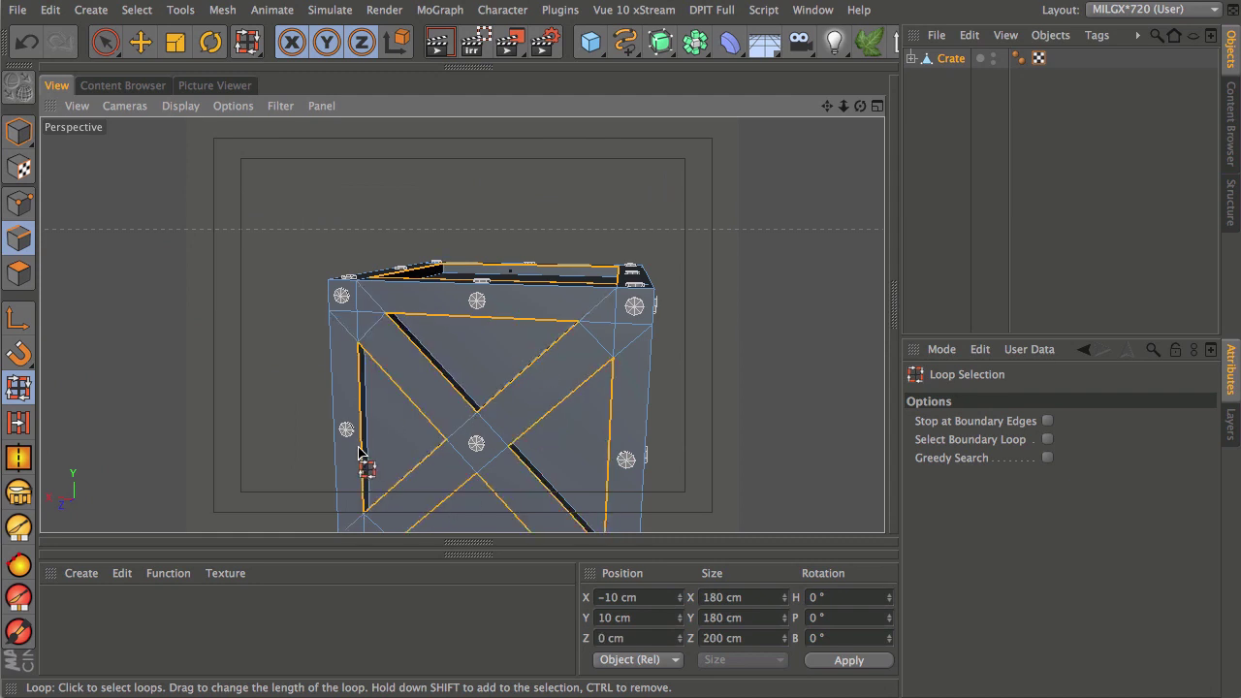
{"action": "left_click", "coordinate": [435, 472], "text": "shift"}
Step: Add the outer edge loops of the four triangular recesses on the last side face to the selection
{"action": "left_click_drag", "start_coordinate": [436, 471], "coordinate": [579, 388], "text": "alt"}
{"action": "scroll", "coordinate": [585, 339], "scroll_direction": "up", "scroll_amount": 3}
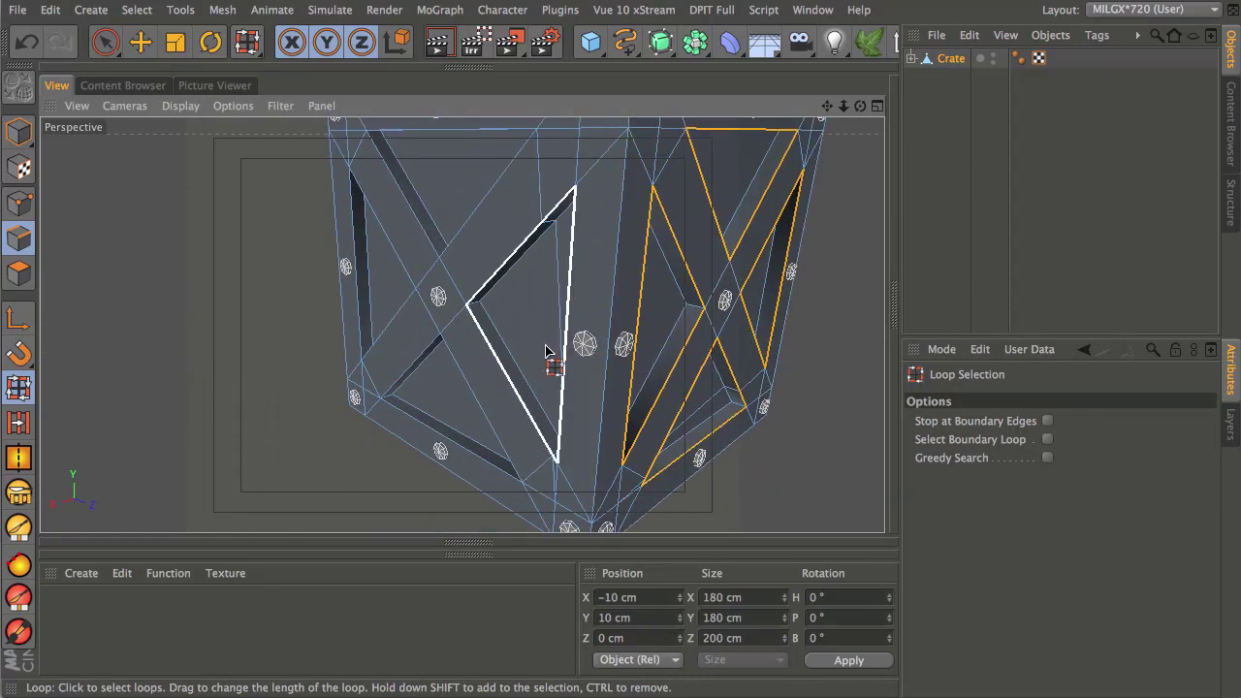
{"action": "left_click", "coordinate": [501, 369], "text": "shift"}
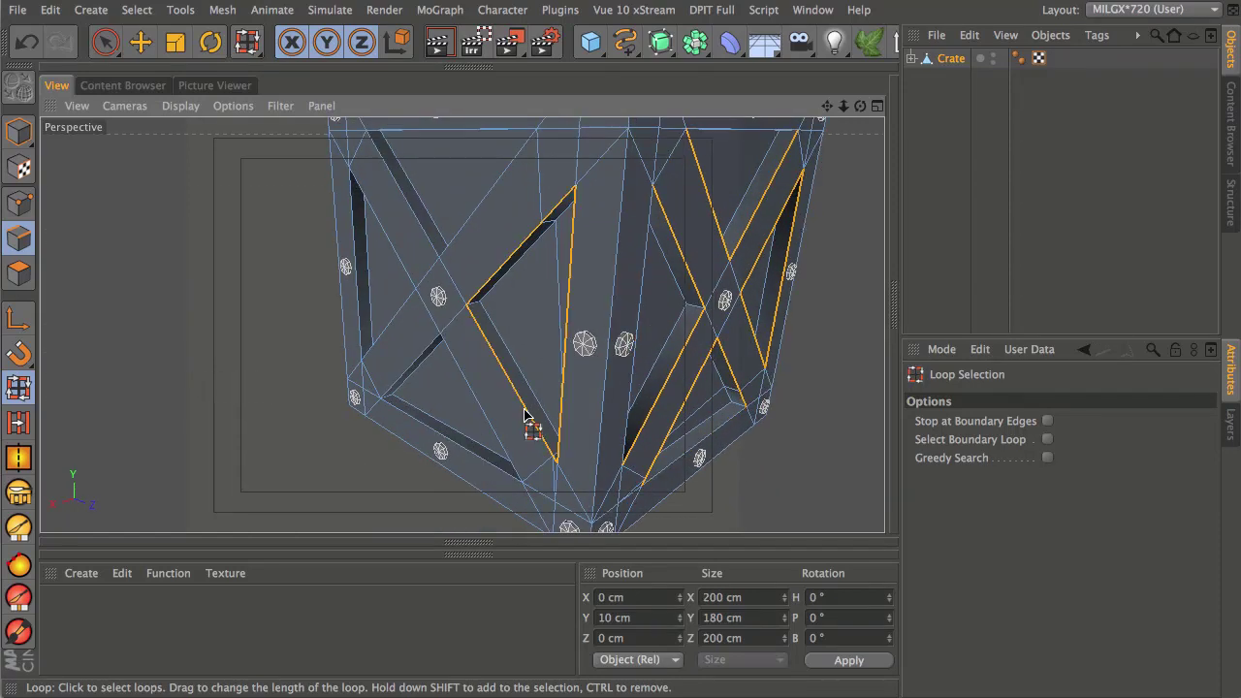
{"action": "left_click", "coordinate": [464, 452], "text": "shift"}
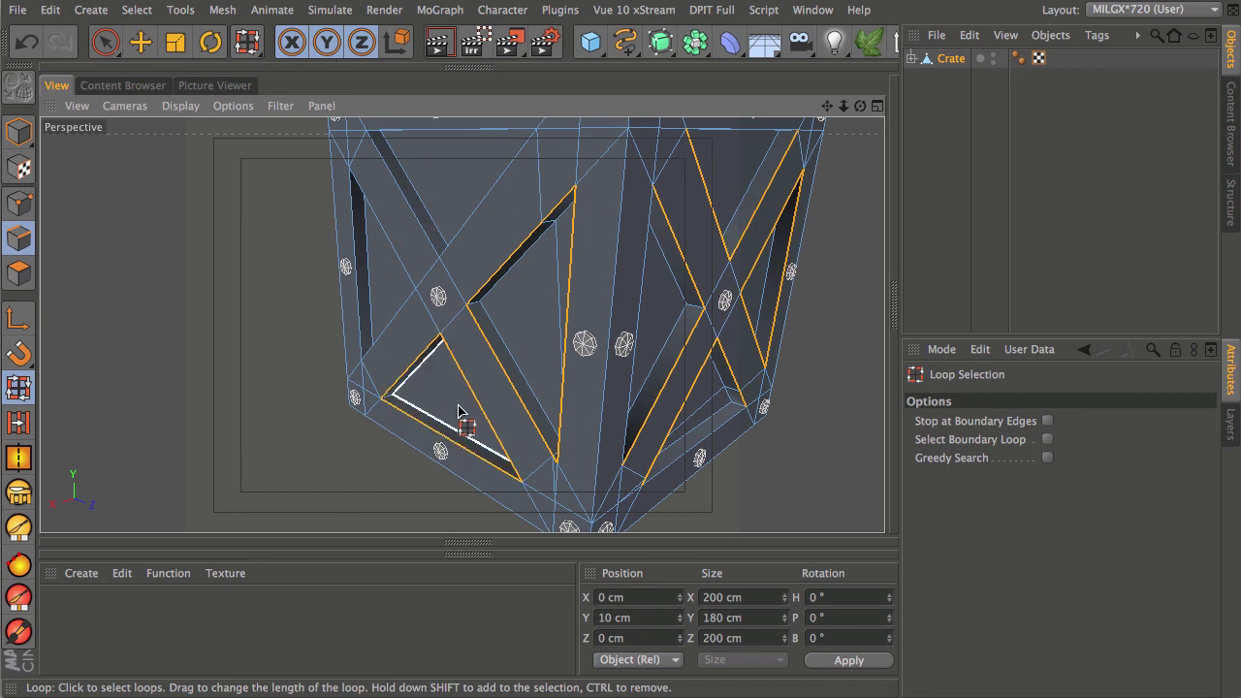
{"action": "left_click", "coordinate": [388, 325], "text": "shift"}
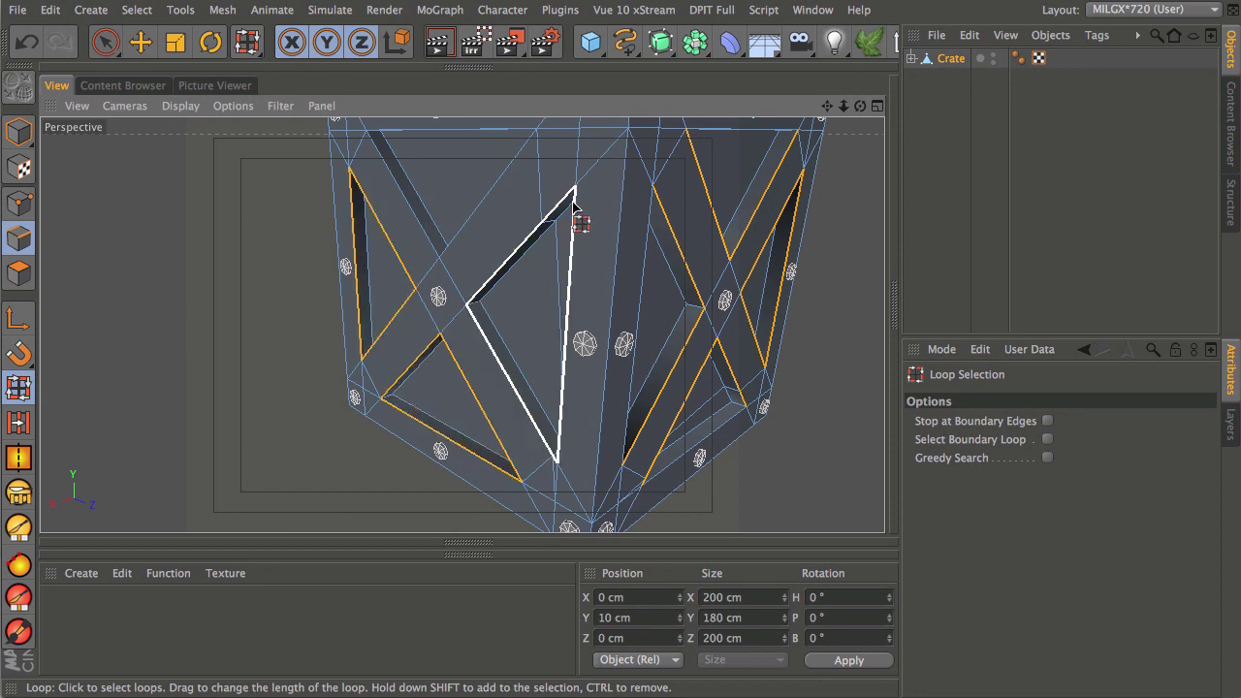
{"action": "left_click_drag", "start_coordinate": [707, 263], "coordinate": [635, 269], "text": "alt"}
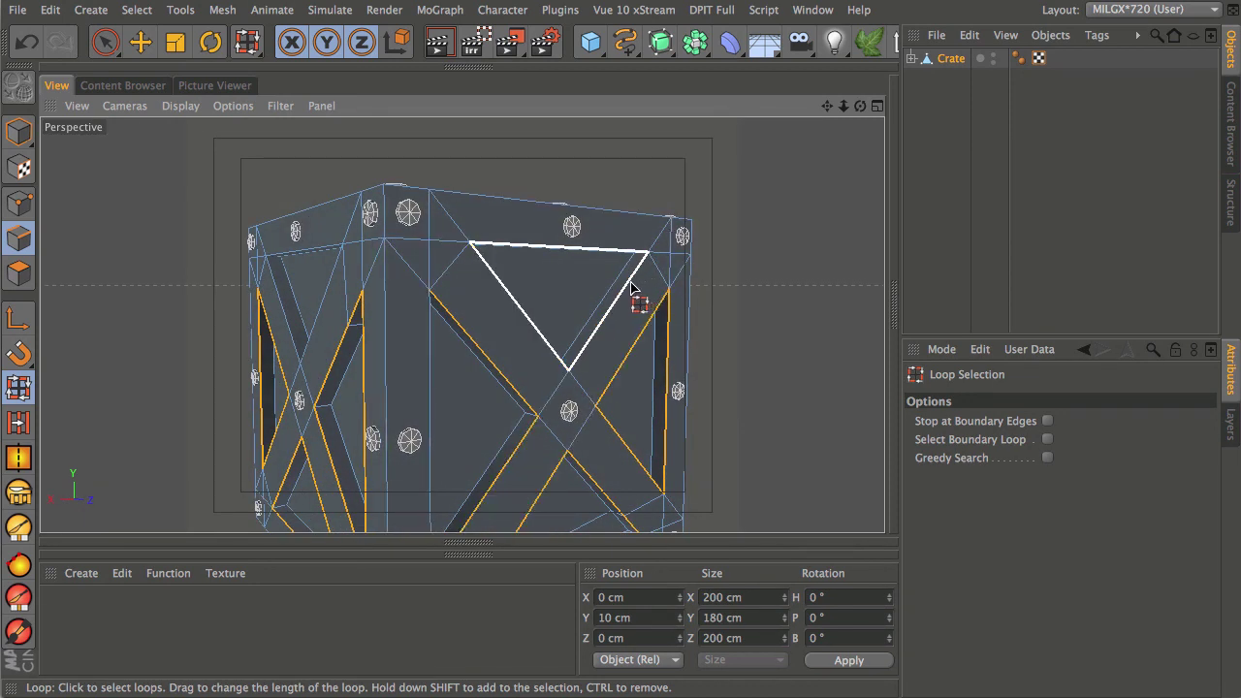
Step: Bevel the selected recess rim loops with a linear inner offset of about 0.58 cm and clear the edge selection
{"action": "left_click_drag", "start_coordinate": [416, 430], "coordinate": [437, 313], "text": "alt"}
{"action": "scroll", "coordinate": [403, 293], "scroll_direction": "down", "scroll_amount": 5}
{"action": "scroll", "coordinate": [455, 291], "scroll_direction": "up", "scroll_amount": 5}
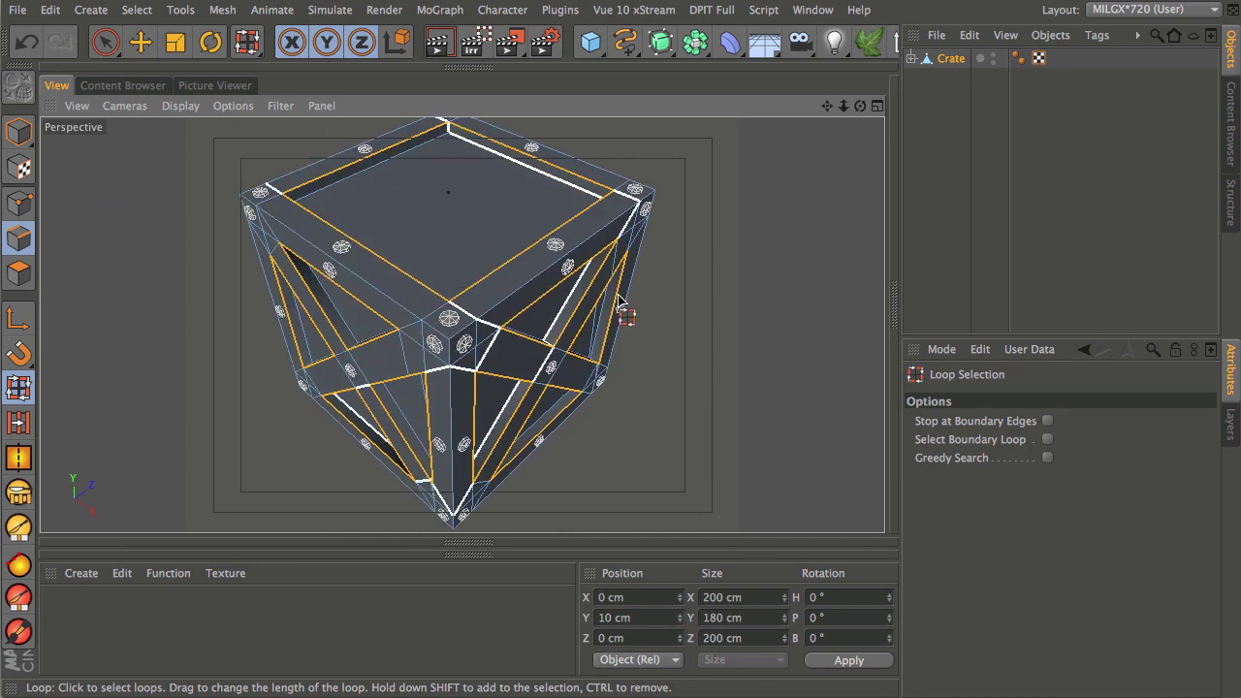
{"action": "left_click_drag", "start_coordinate": [554, 269], "coordinate": [438, 362], "text": "alt"}
{"action": "scroll", "coordinate": [438, 362], "scroll_direction": "up", "scroll_amount": 10}
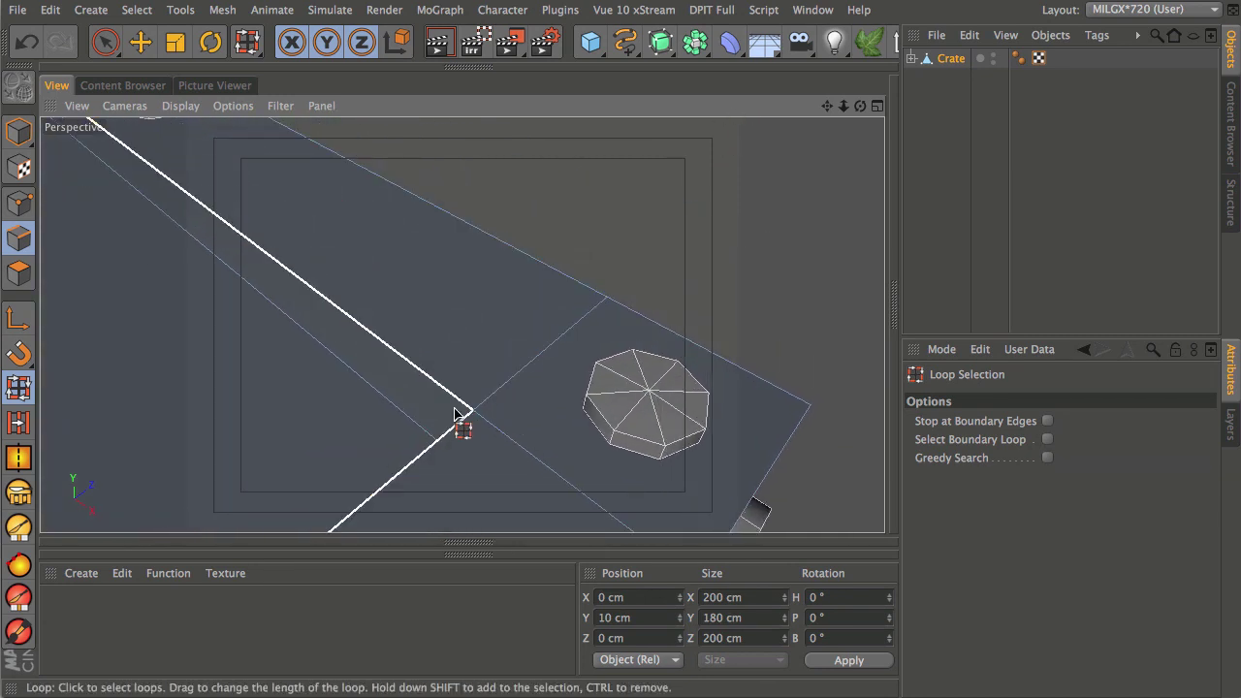
{"action": "left_click_drag", "start_coordinate": [465, 452], "coordinate": [565, 231], "text": "alt"}
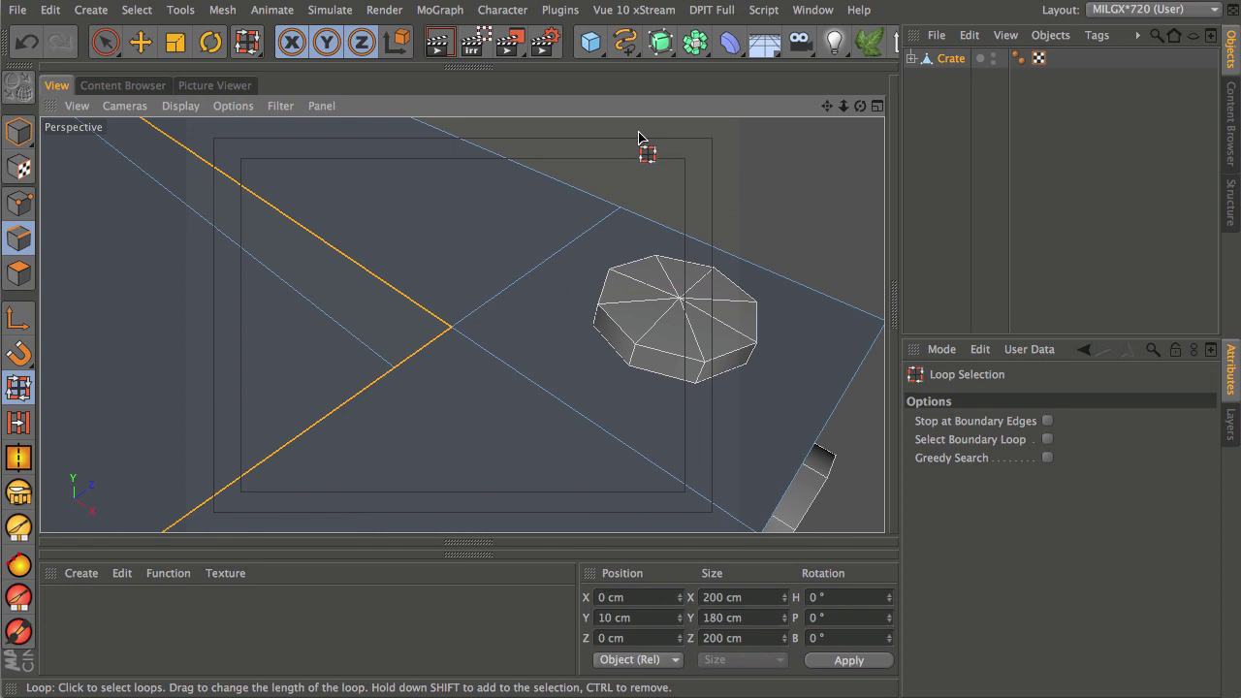
{"action": "right_click", "coordinate": [638, 136]}
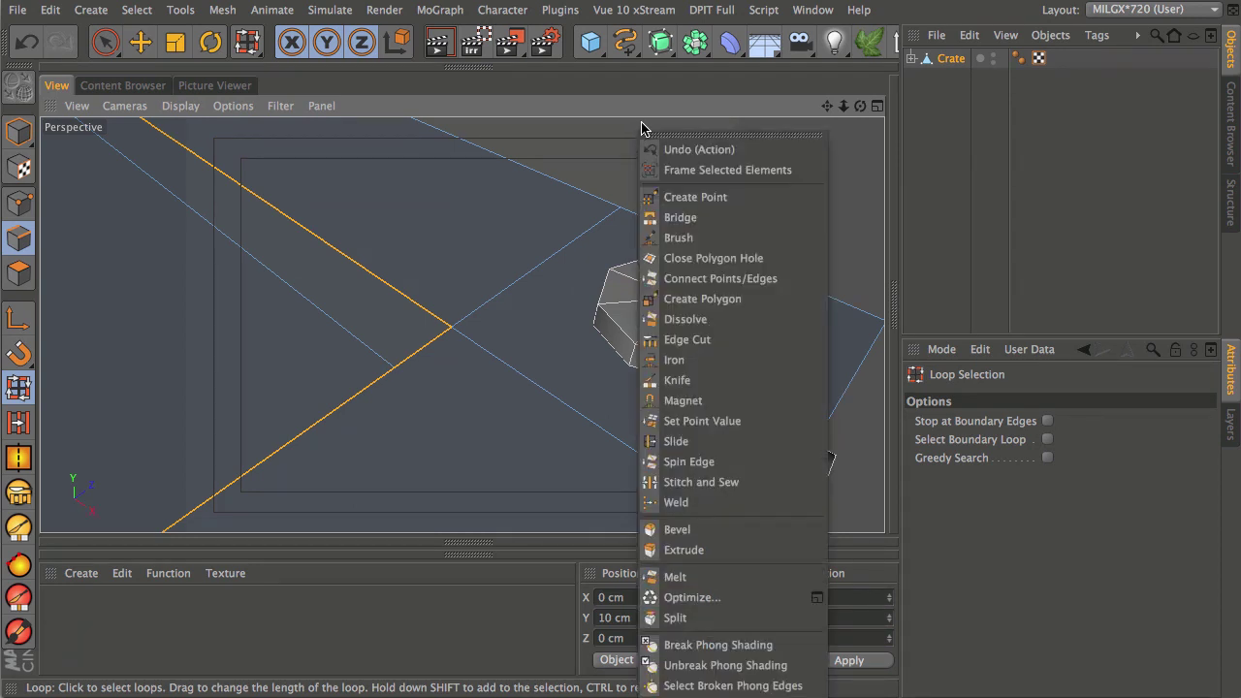
{"action": "left_click", "coordinate": [695, 533]}
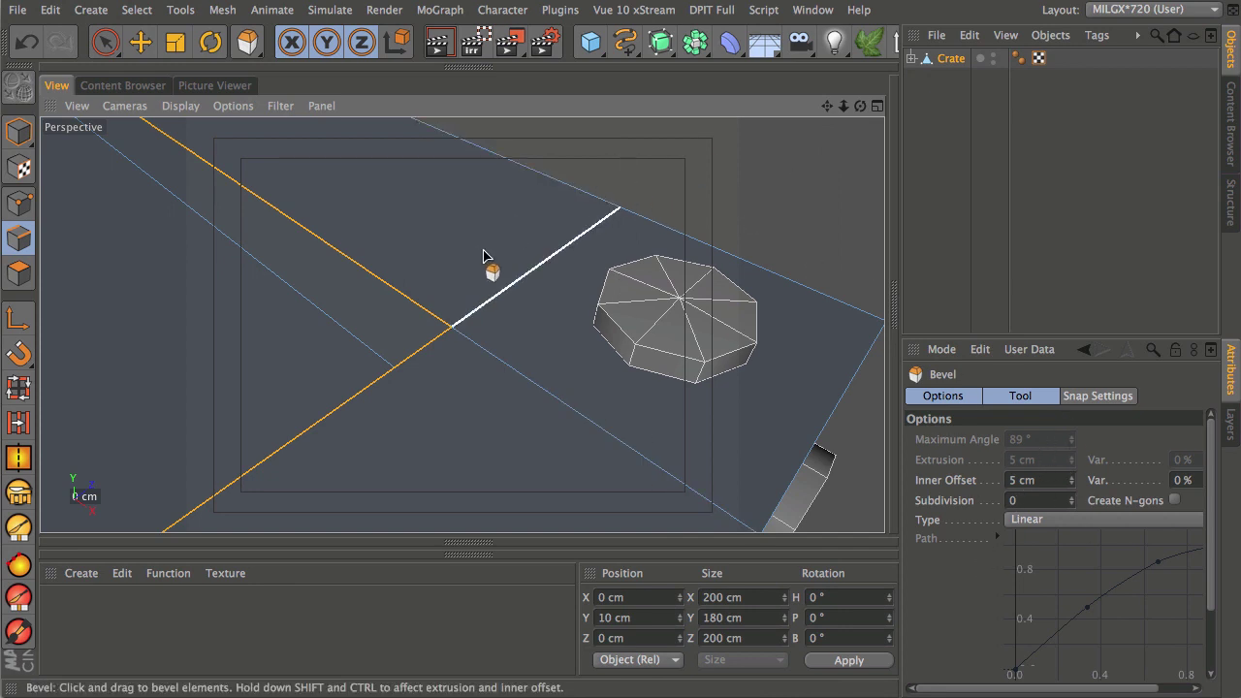
{"action": "left_click_drag", "start_coordinate": [665, 178], "coordinate": [715, 174]}
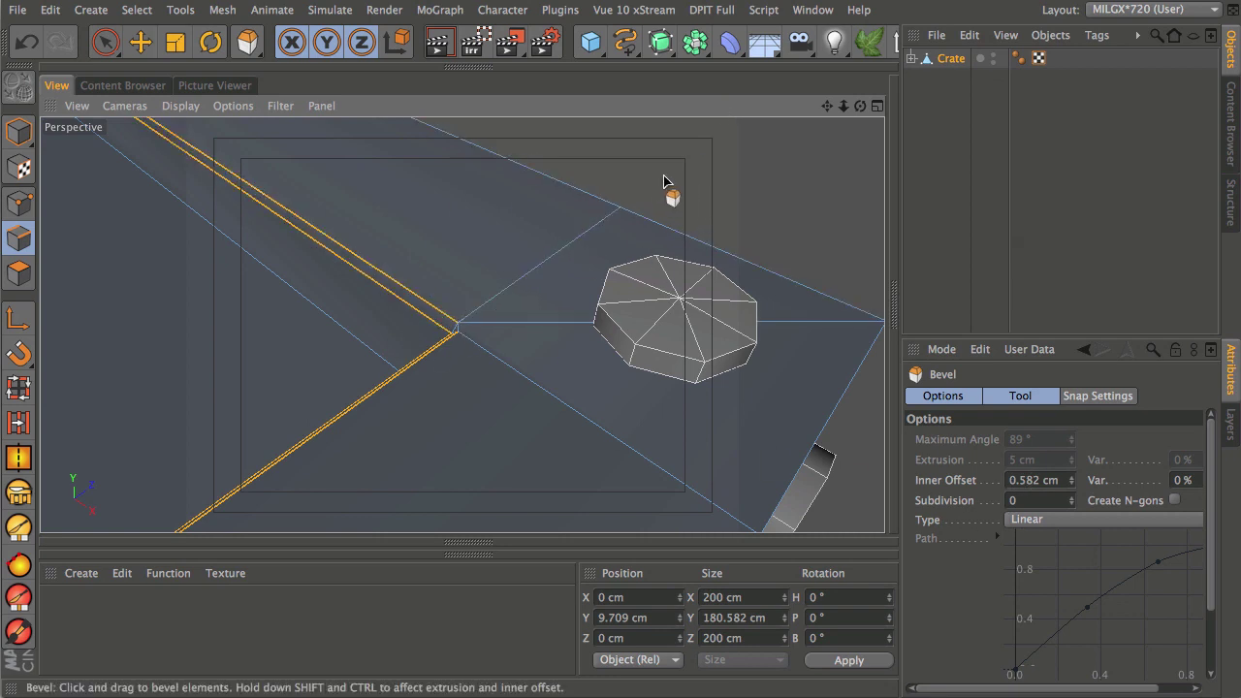
{"action": "key", "text": "space"}
{"action": "left_click", "coordinate": [702, 178]}
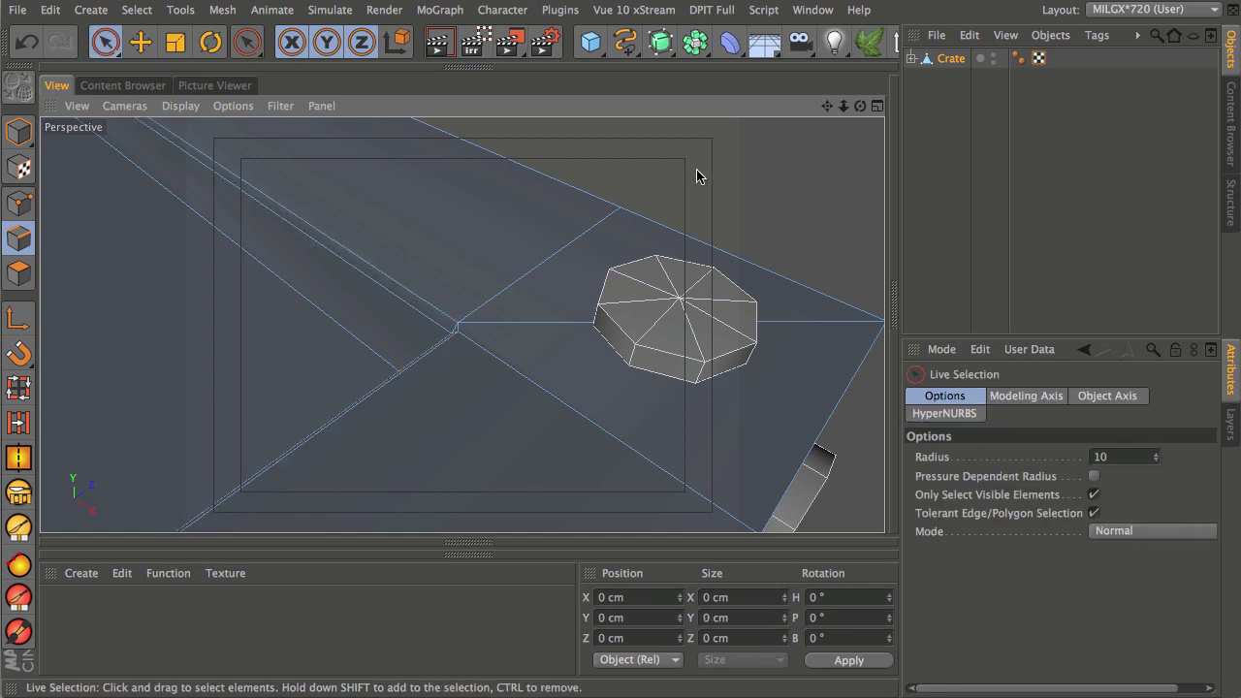
Step: Examine the beveled recess rims and the surface shading across the crate's top and side faces
{"action": "key", "text": "h"}
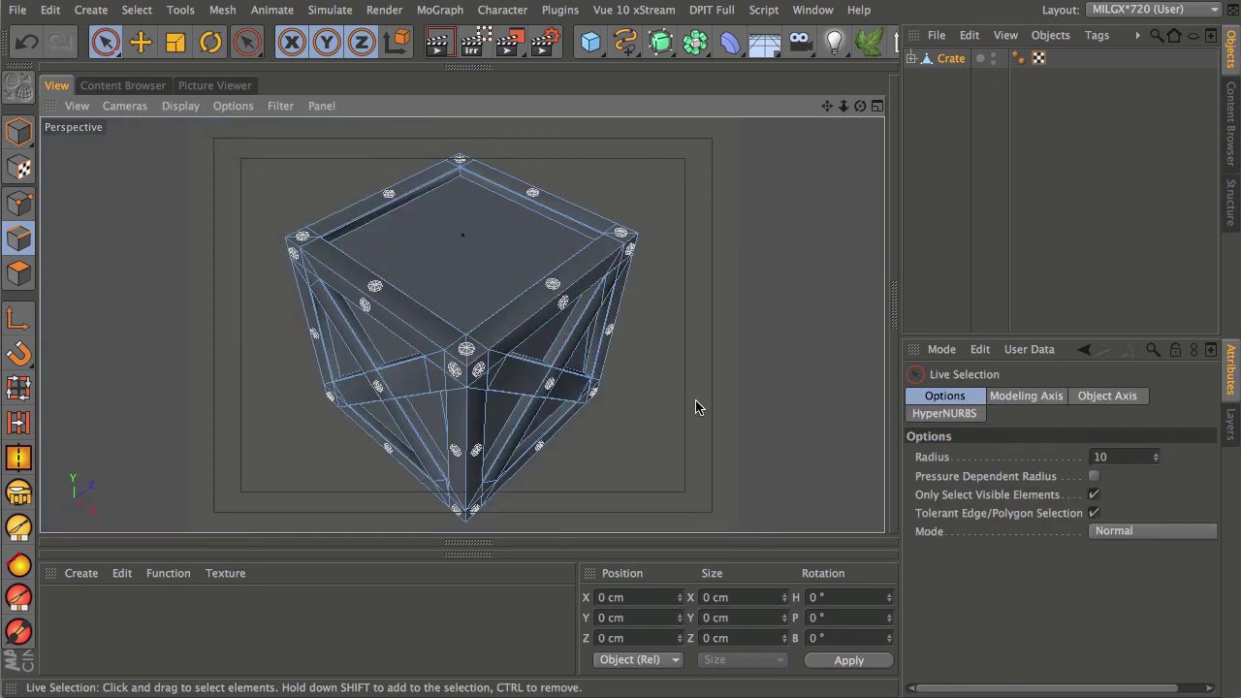
{"action": "left_click_drag", "start_coordinate": [617, 447], "coordinate": [491, 342], "text": "alt"}
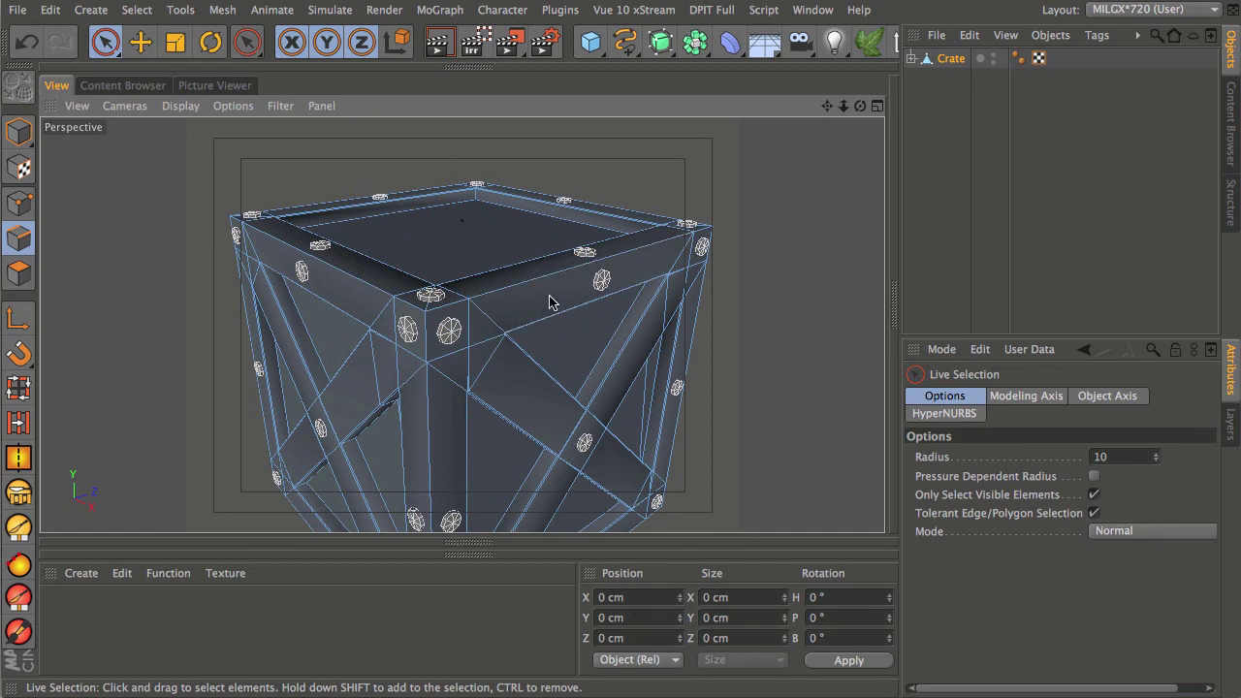
{"action": "left_click_drag", "start_coordinate": [549, 361], "coordinate": [515, 451], "text": "alt"}
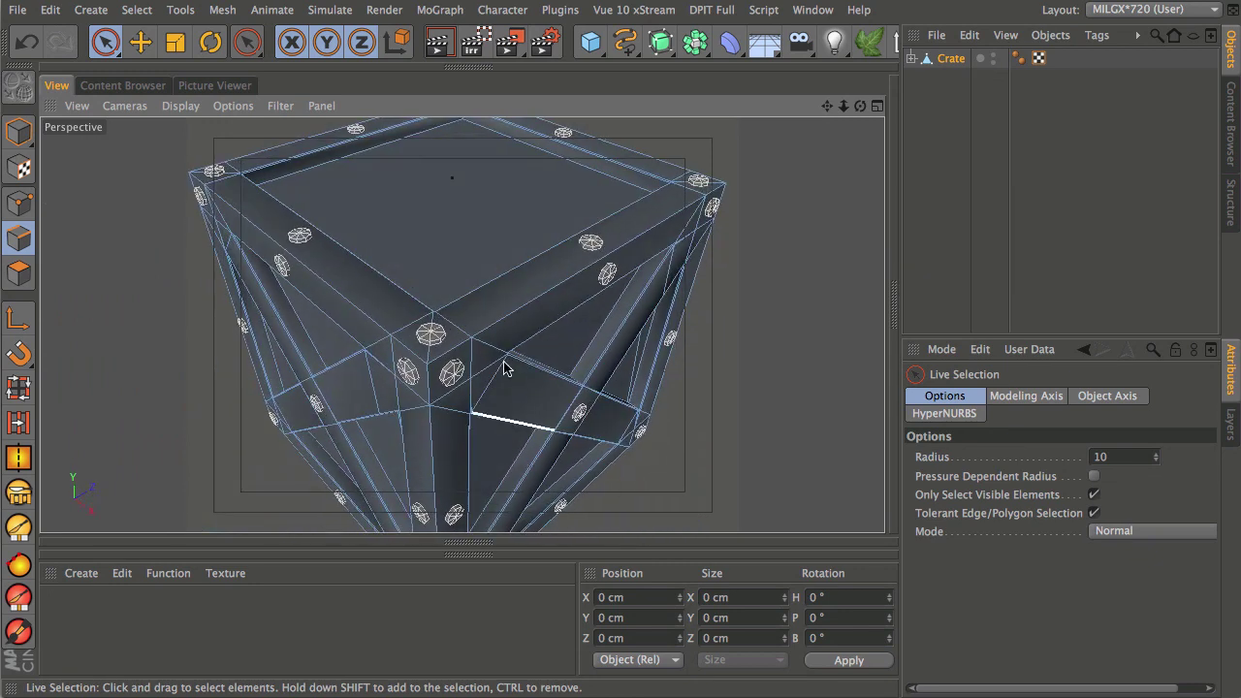
{"action": "right_click_drag", "start_coordinate": [643, 227], "coordinate": [794, 99], "text": "alt"}
{"action": "left_click_drag", "start_coordinate": [795, 99], "coordinate": [609, 209], "text": "alt"}
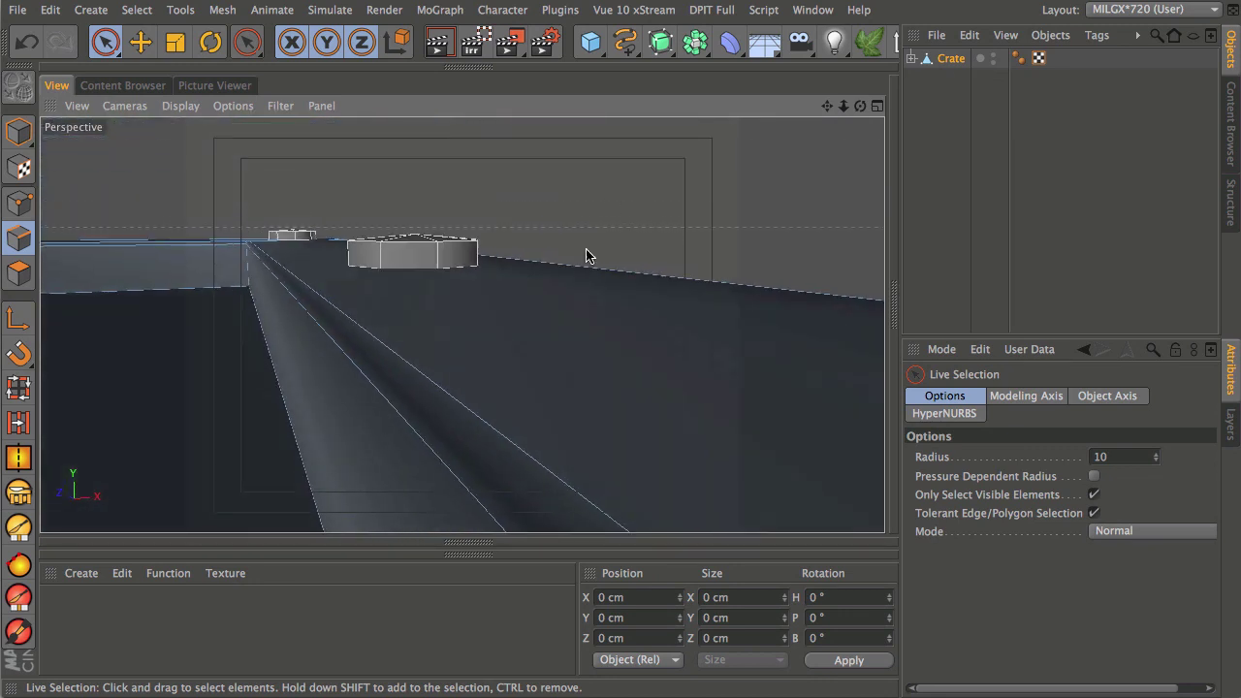
{"action": "left_click_drag", "start_coordinate": [433, 404], "coordinate": [468, 374], "text": "alt"}
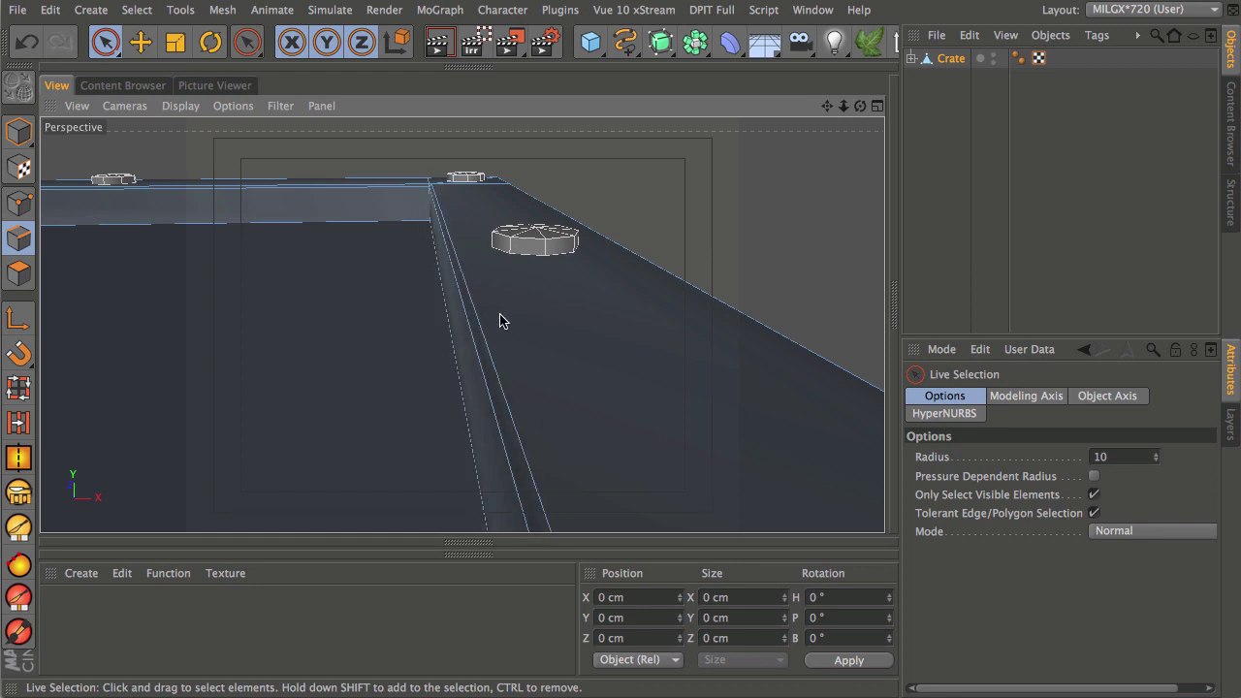
{"action": "left_click_drag", "start_coordinate": [529, 243], "coordinate": [540, 289], "text": "alt"}
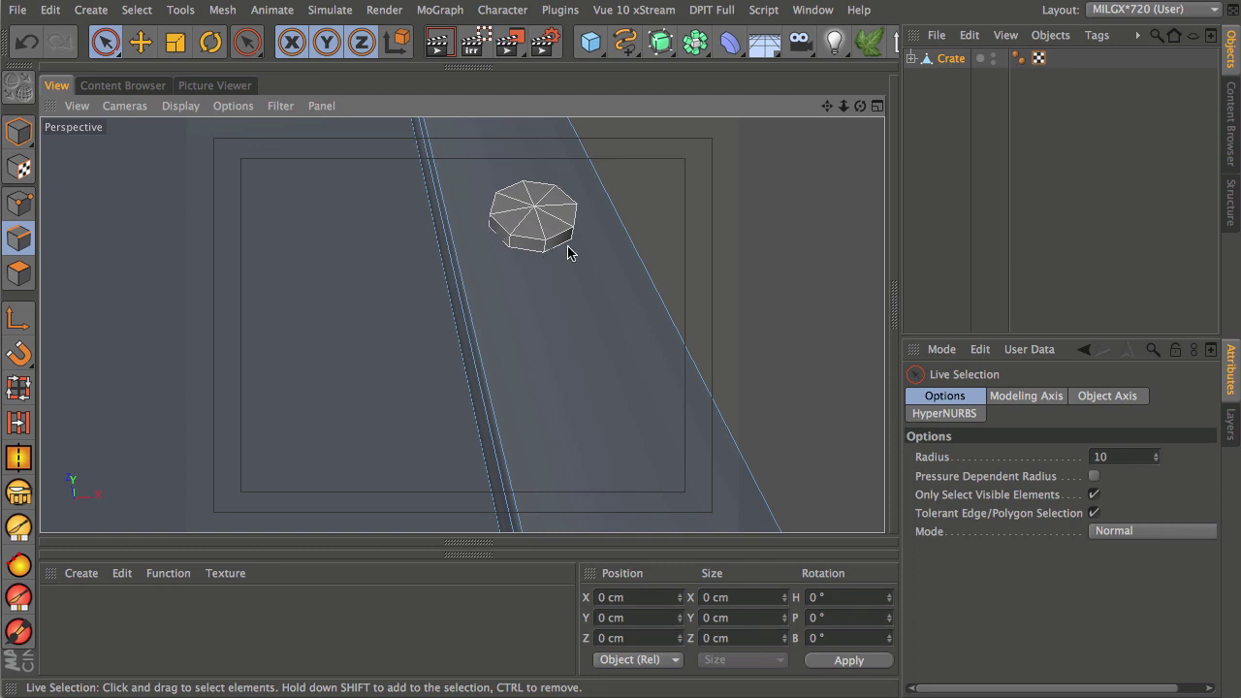
{"action": "left_click_drag", "start_coordinate": [491, 374], "coordinate": [484, 191], "text": "alt"}
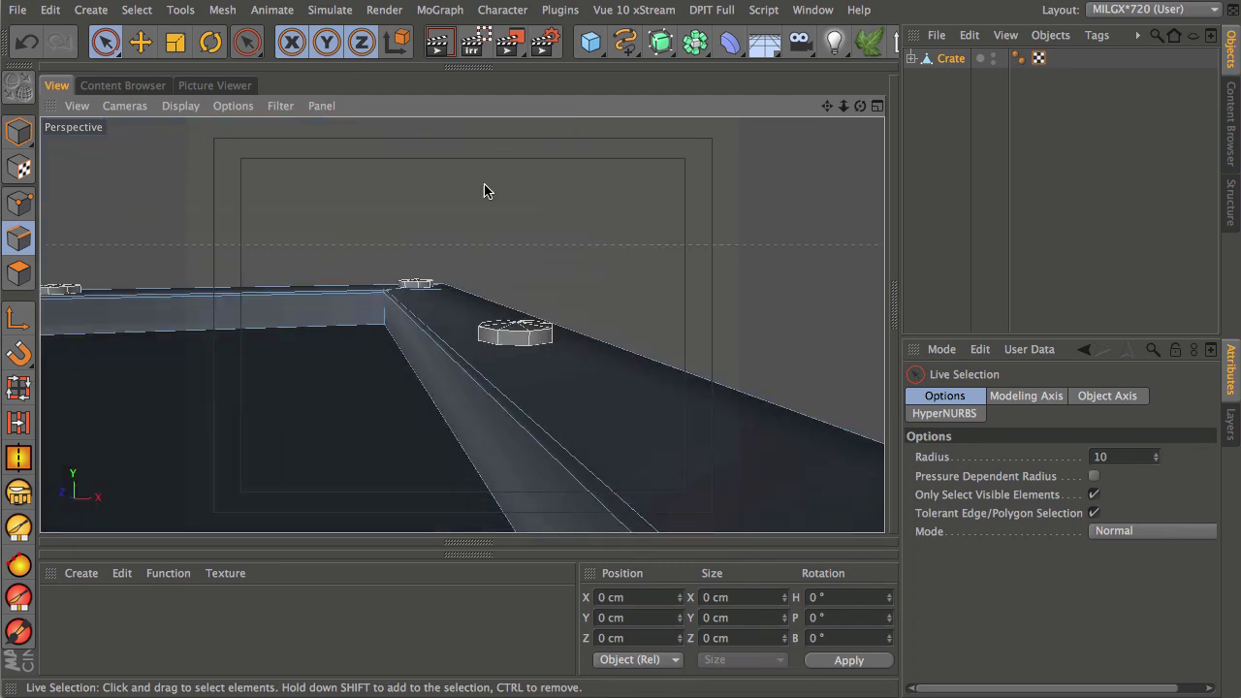
Step: Lower the Phong Angle in Crate's Phong tag and check the shading along the beveled top rim
{"action": "left_click", "coordinate": [1018, 59]}
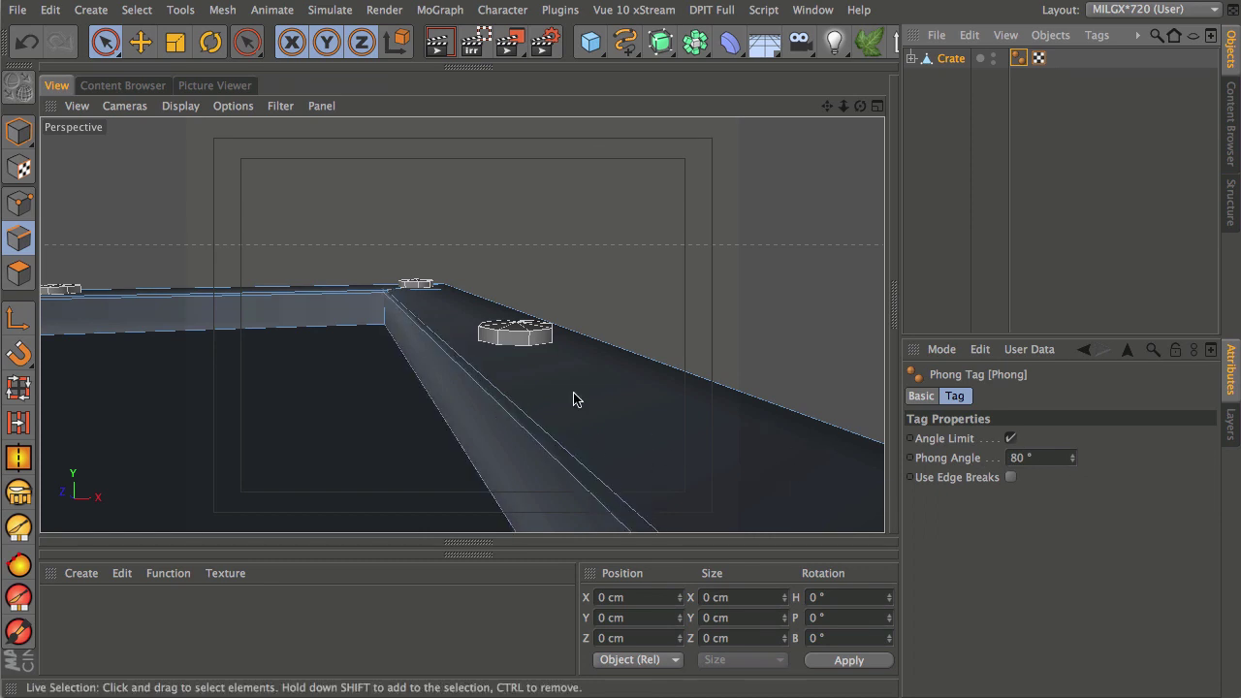
{"action": "left_click", "coordinate": [1073, 460]}
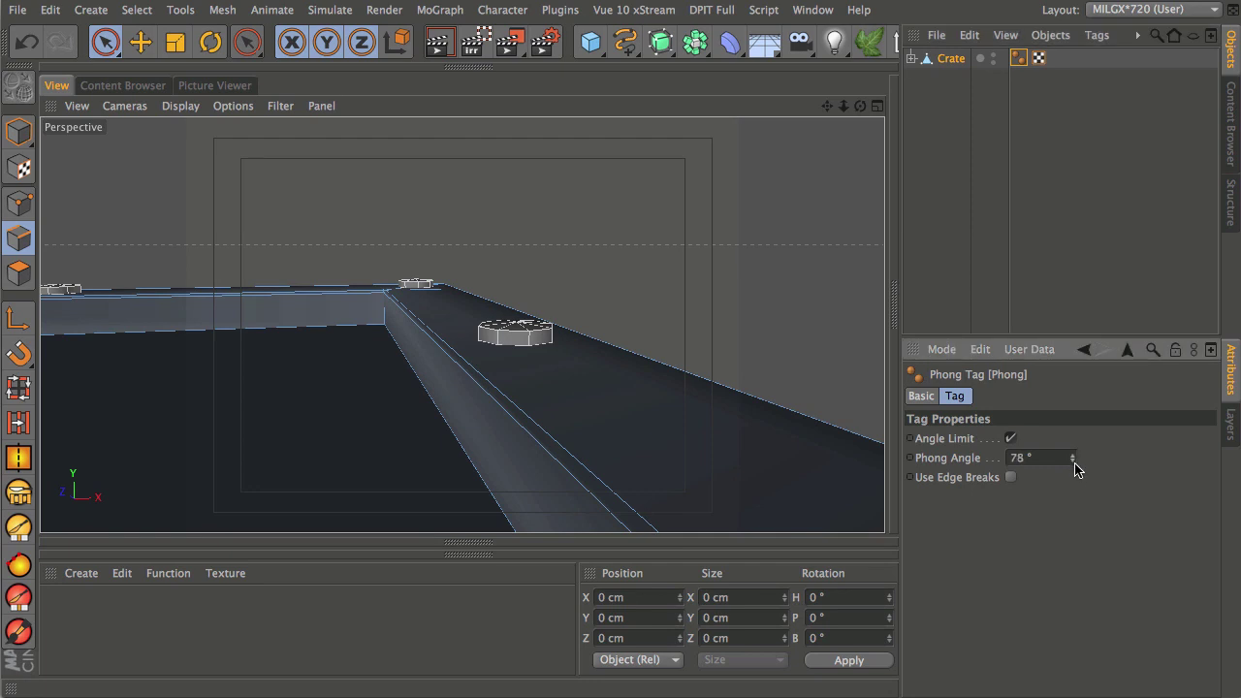
{"action": "left_click_drag", "start_coordinate": [1073, 503], "coordinate": [1044, 497]}
{"action": "left_click_drag", "start_coordinate": [580, 422], "coordinate": [495, 427], "text": "alt"}
{"action": "left_click_drag", "start_coordinate": [609, 423], "coordinate": [546, 391], "text": "alt"}
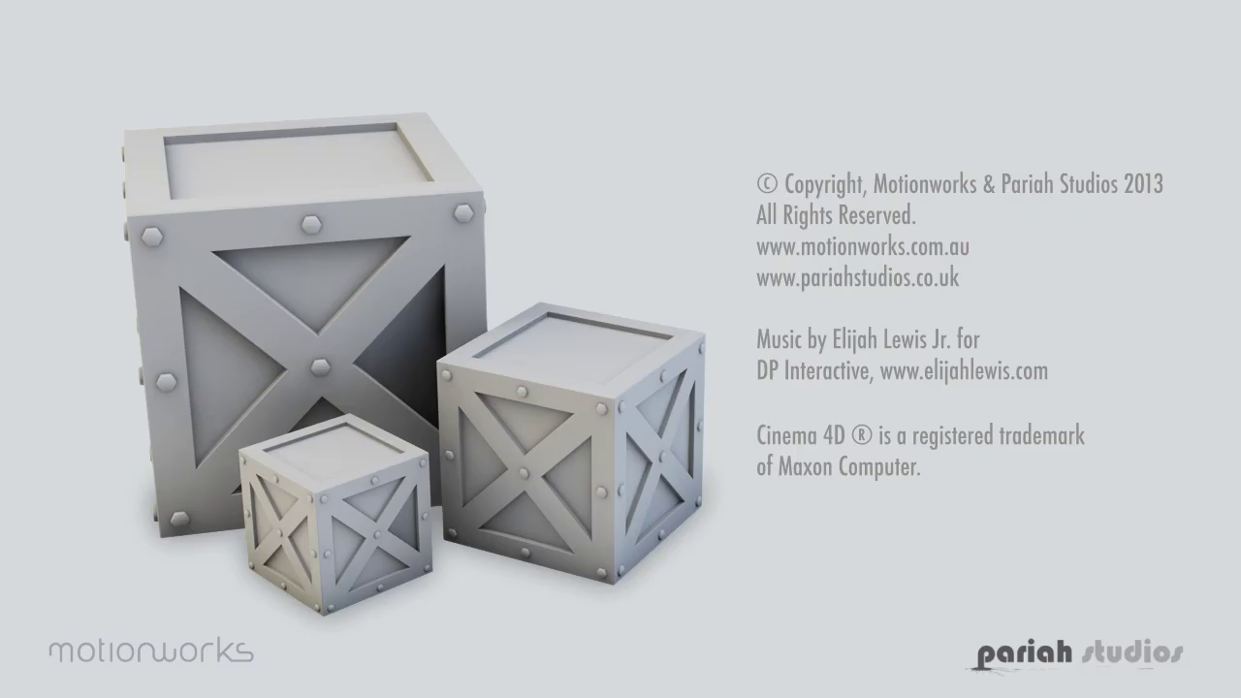